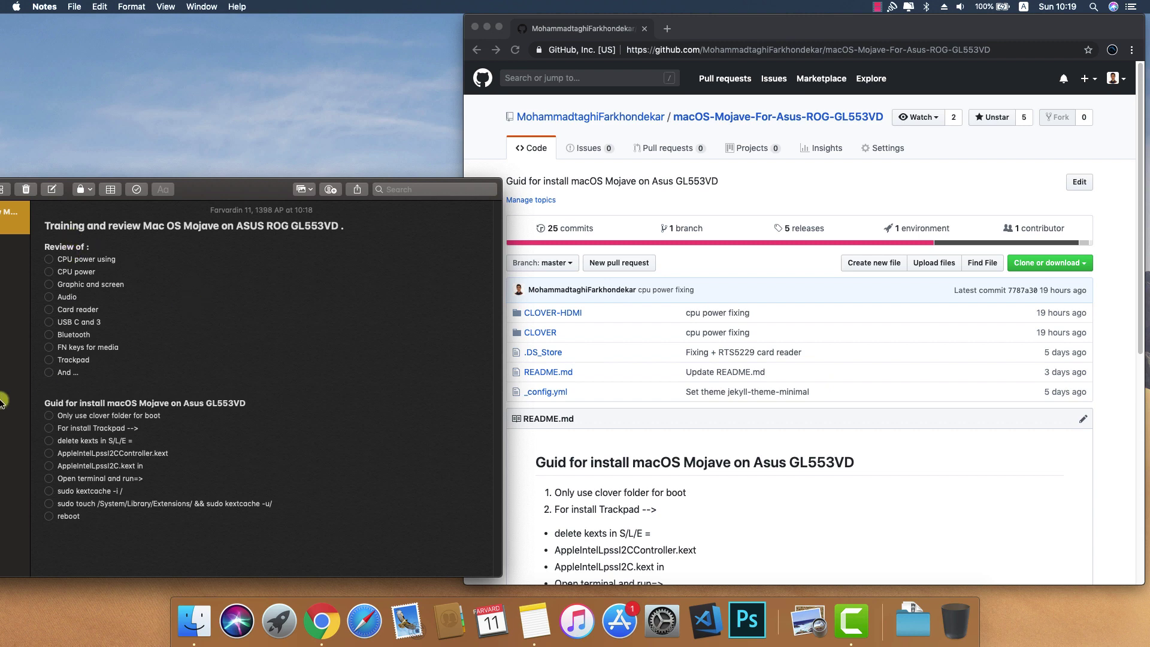
Review the 'Review of :' and install-guide headings in Notes, then scroll to the GitHub README.
{"action": "left_click_drag", "start_coordinate": [43, 246], "coordinate": [96, 247]}
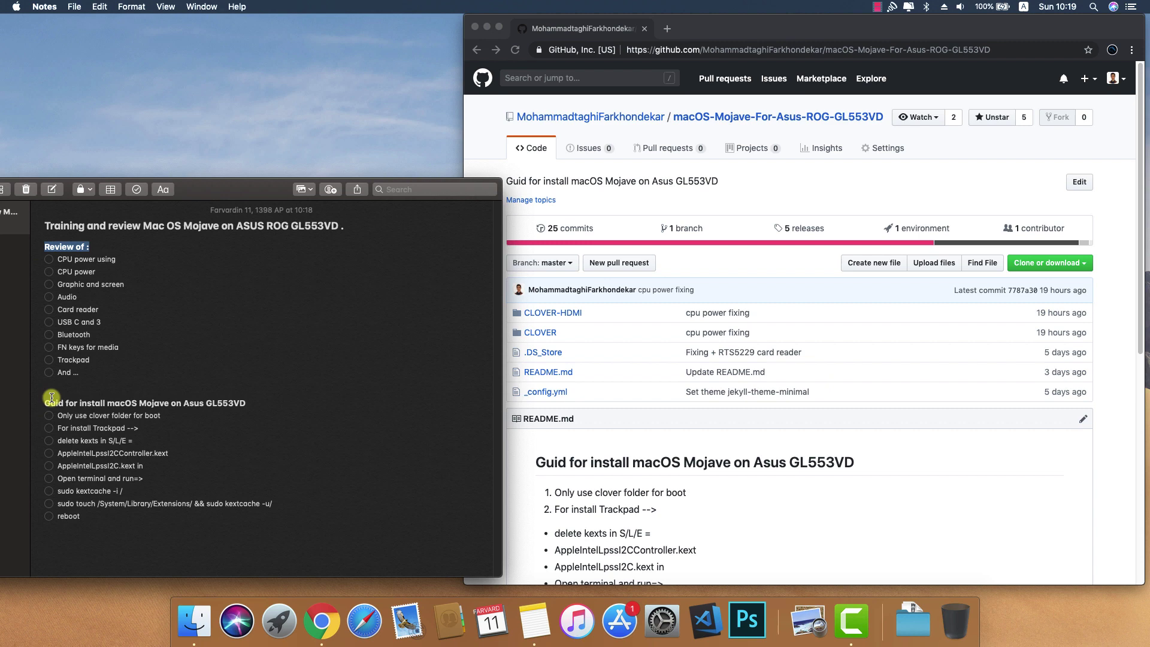
{"action": "left_click_drag", "start_coordinate": [44, 402], "coordinate": [246, 401]}
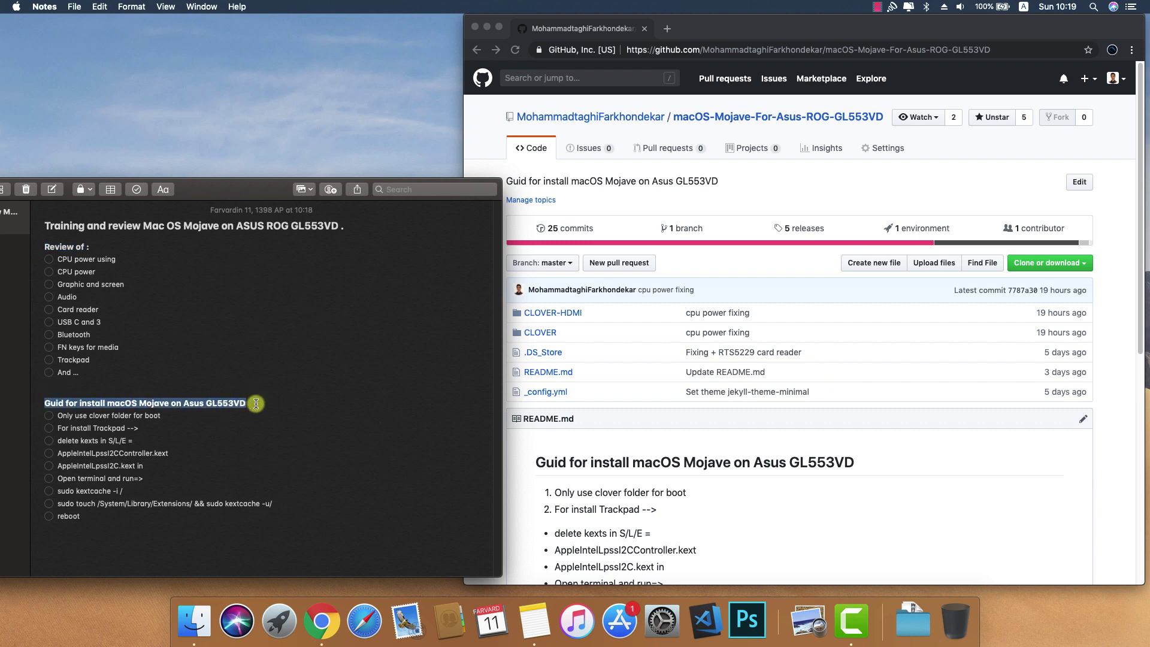
{"action": "left_click", "coordinate": [256, 407]}
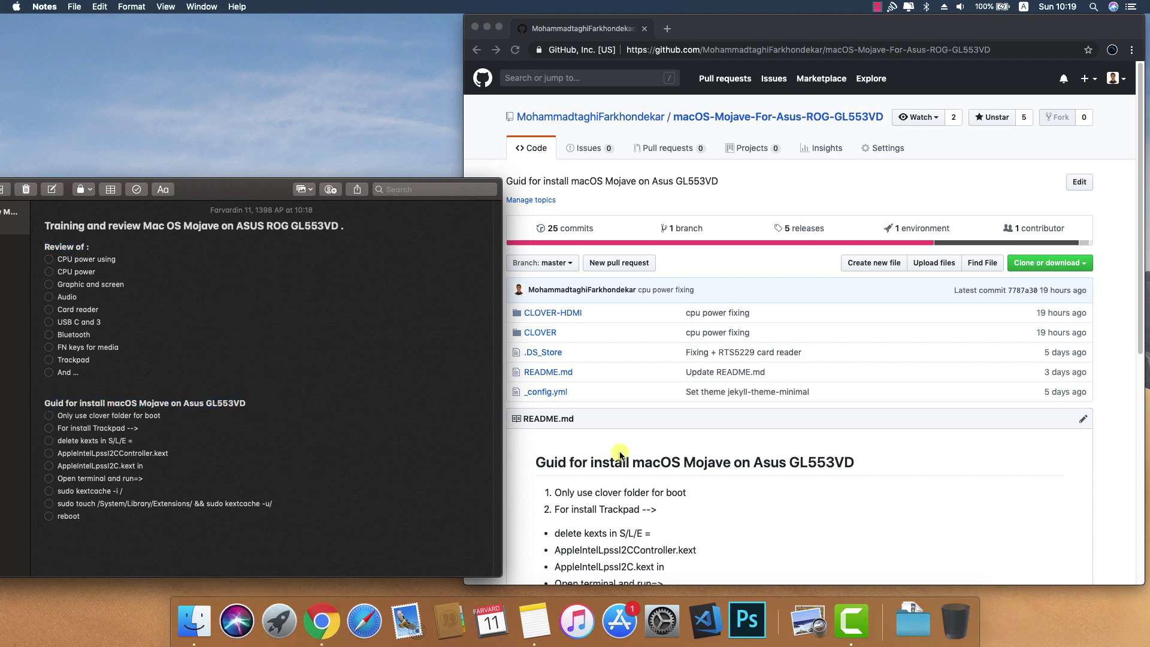
{"action": "left_click", "coordinate": [671, 432]}
{"action": "scroll", "coordinate": [683, 467], "scroll_direction": "down", "scroll_amount": 3}
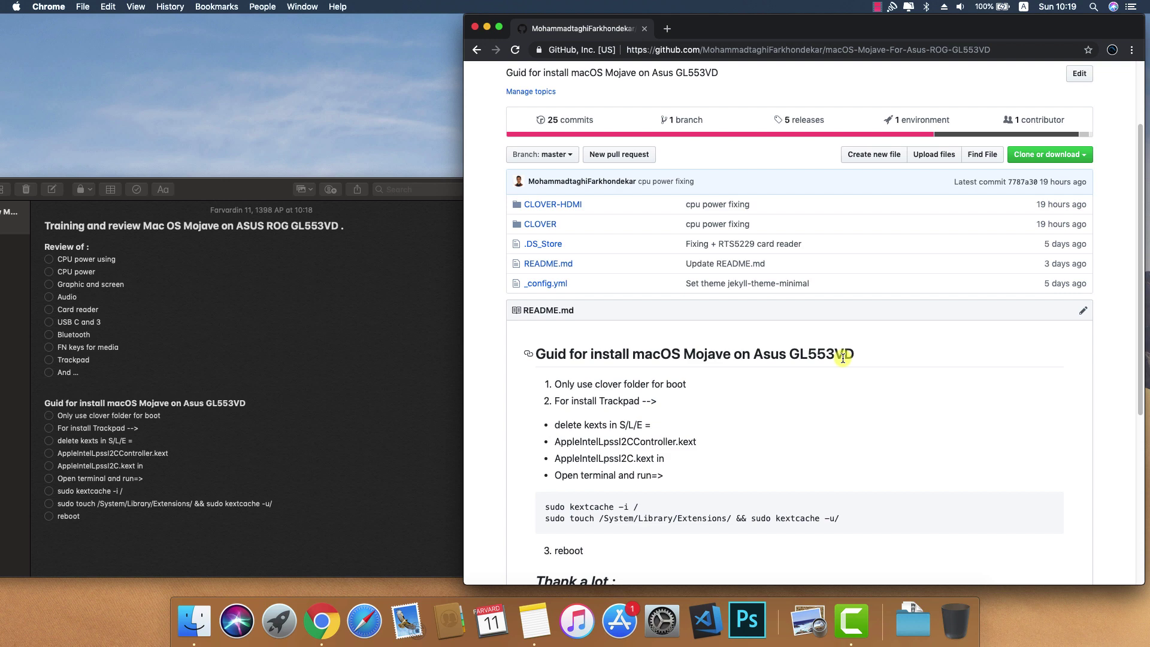
Launch Clover Configurator from the Untitled folder in Launchpad.
{"action": "left_click", "coordinate": [285, 627]}
{"action": "left_click", "coordinate": [208, 518]}
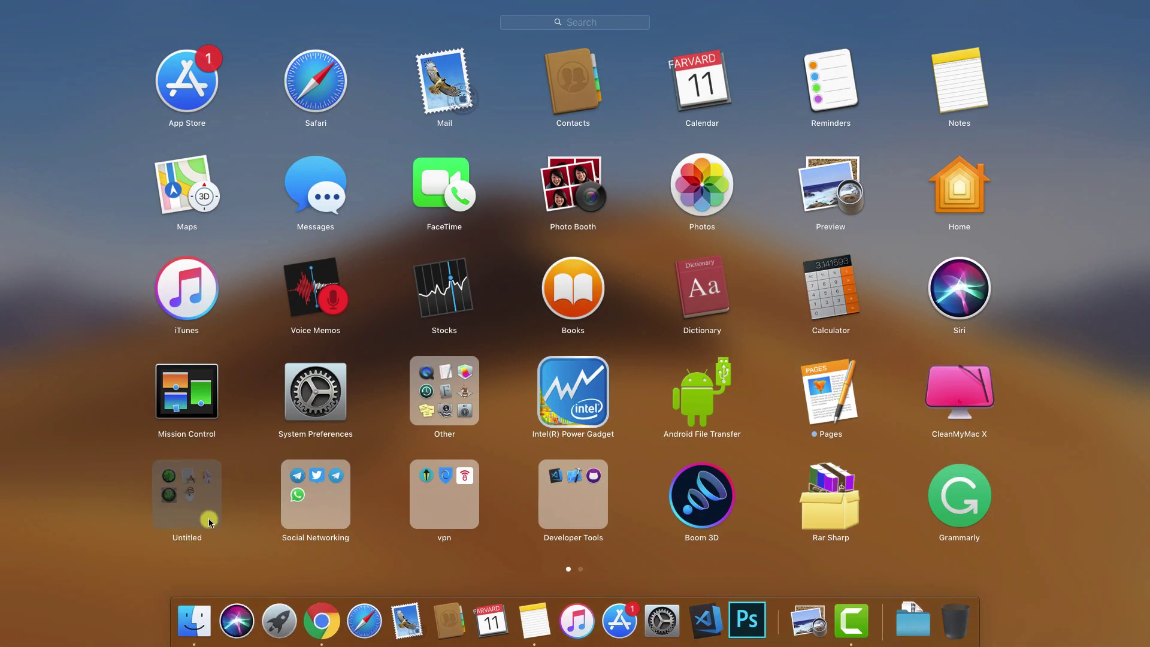
{"action": "left_click", "coordinate": [196, 326]}
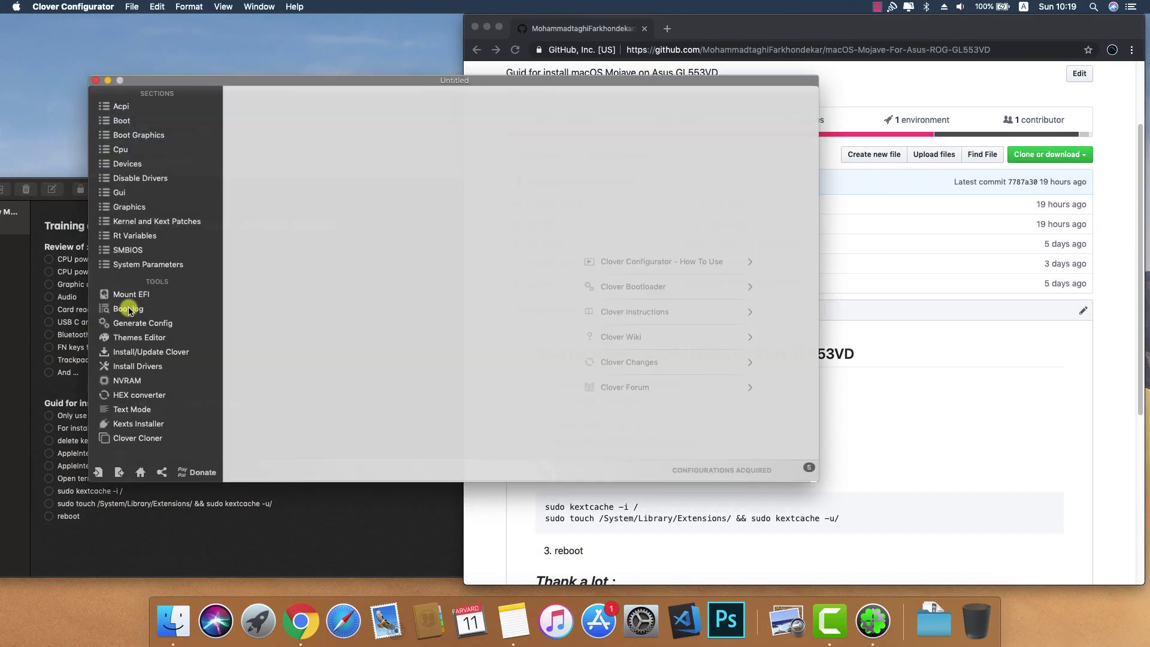
Mount disk0s1's EFI partition with the admin password and open its EFI folder in Finder.
{"action": "left_click", "coordinate": [133, 294]}
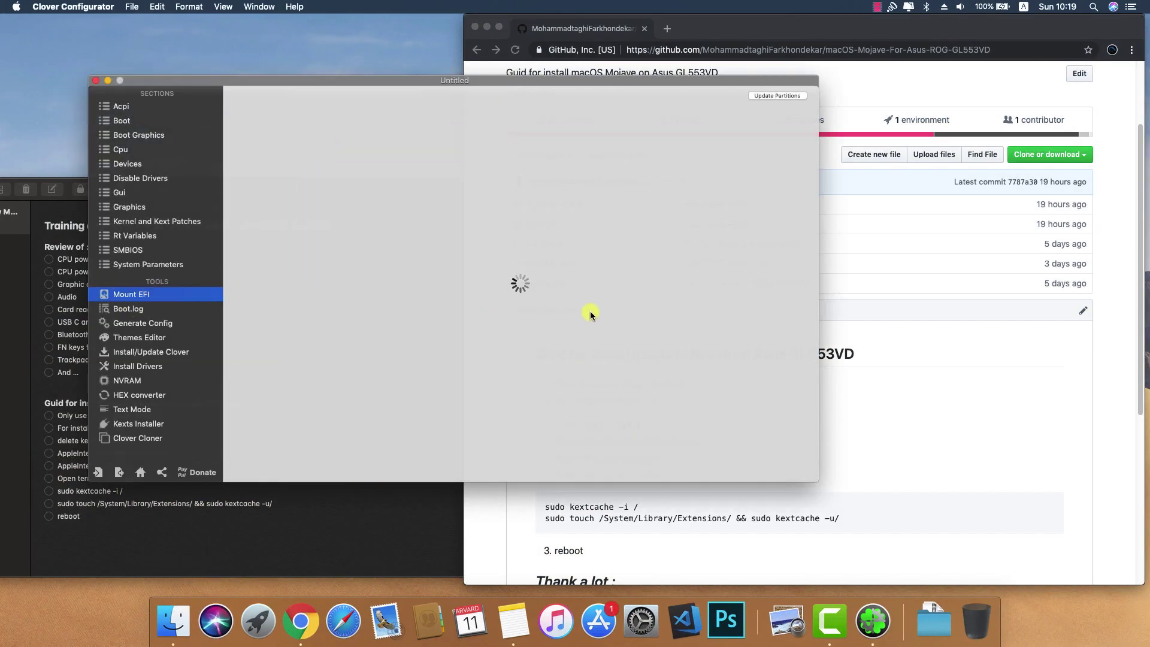
{"action": "left_click", "coordinate": [748, 355]}
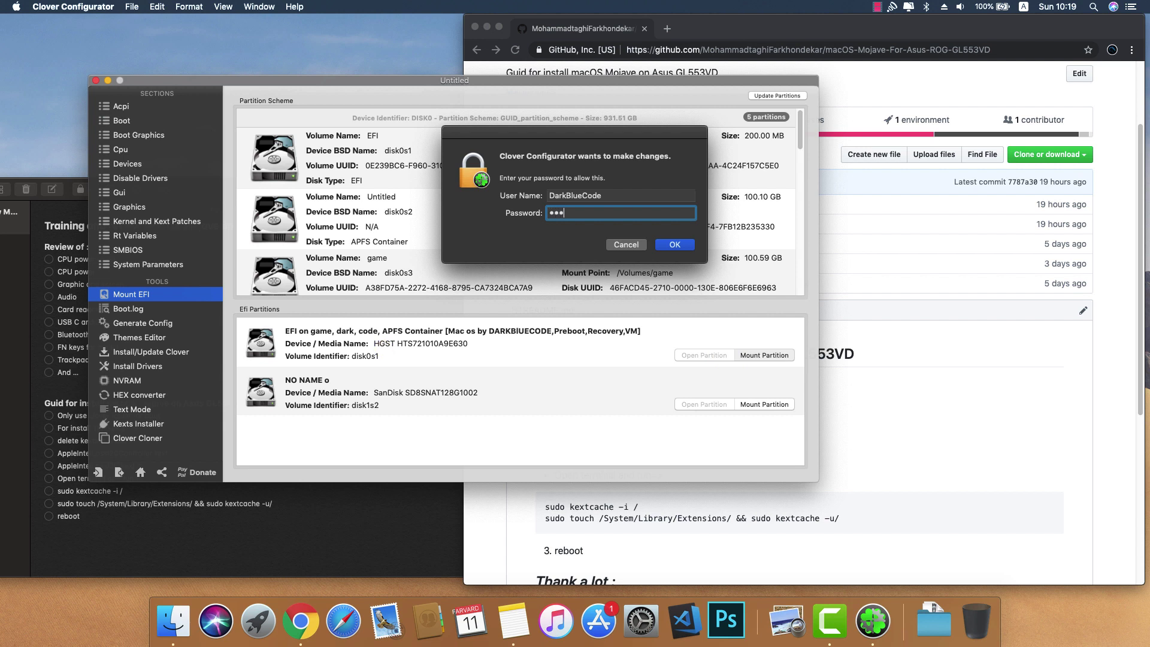
{"action": "key", "text": "Return"}
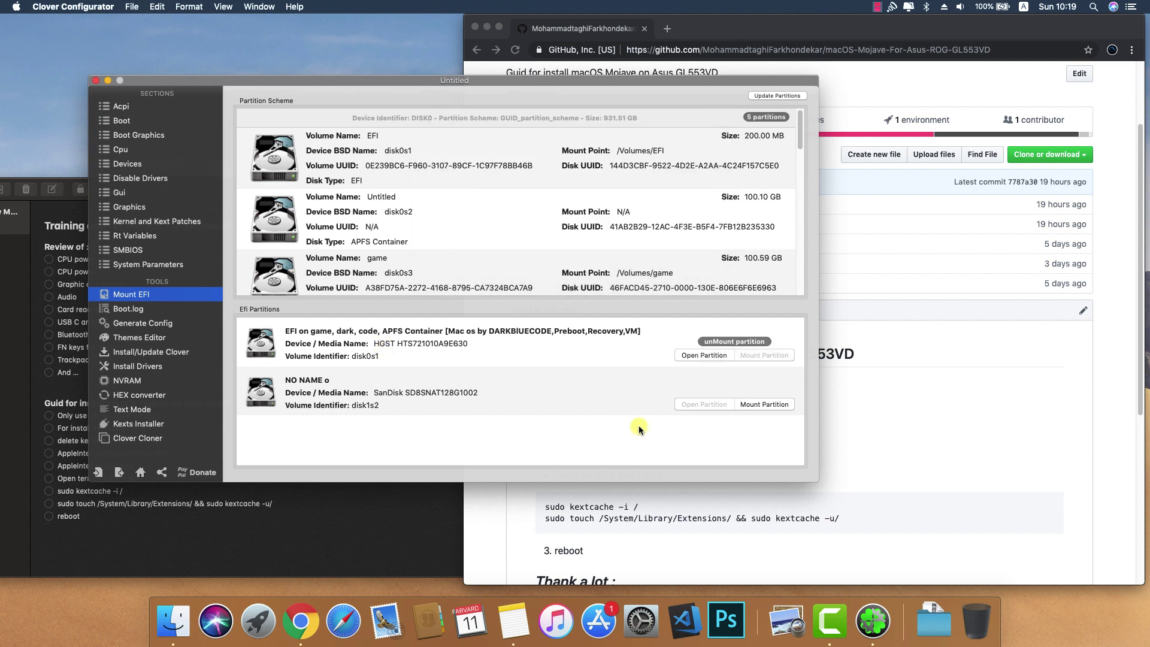
{"action": "left_click", "coordinate": [703, 356]}
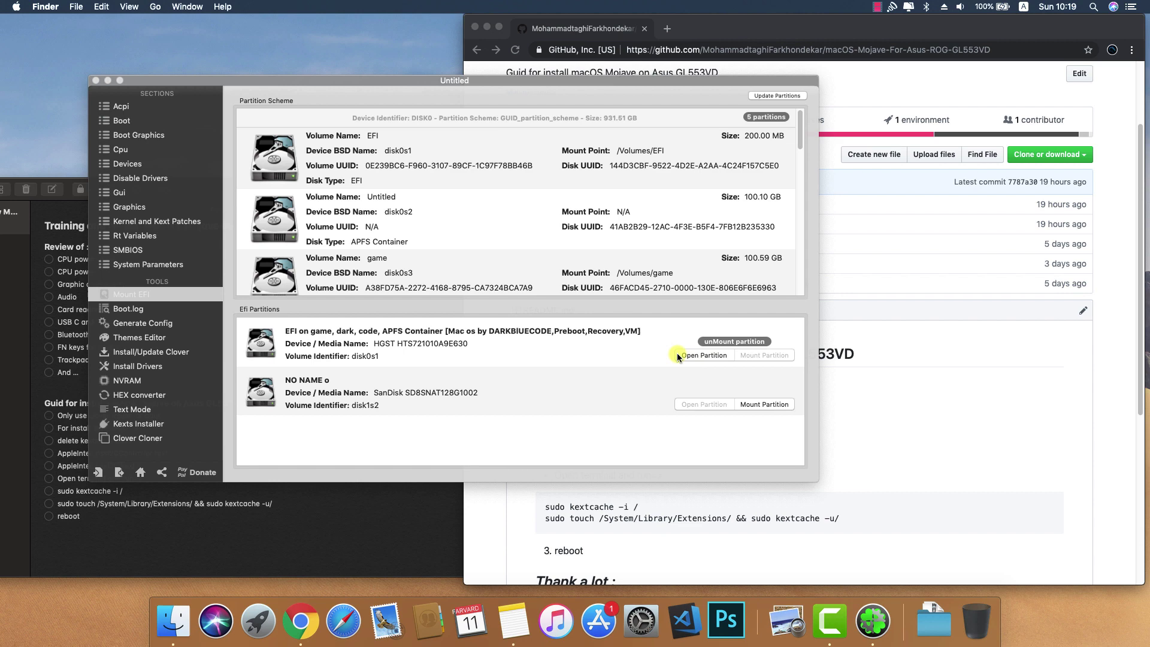
{"action": "double_click", "coordinate": [486, 165]}
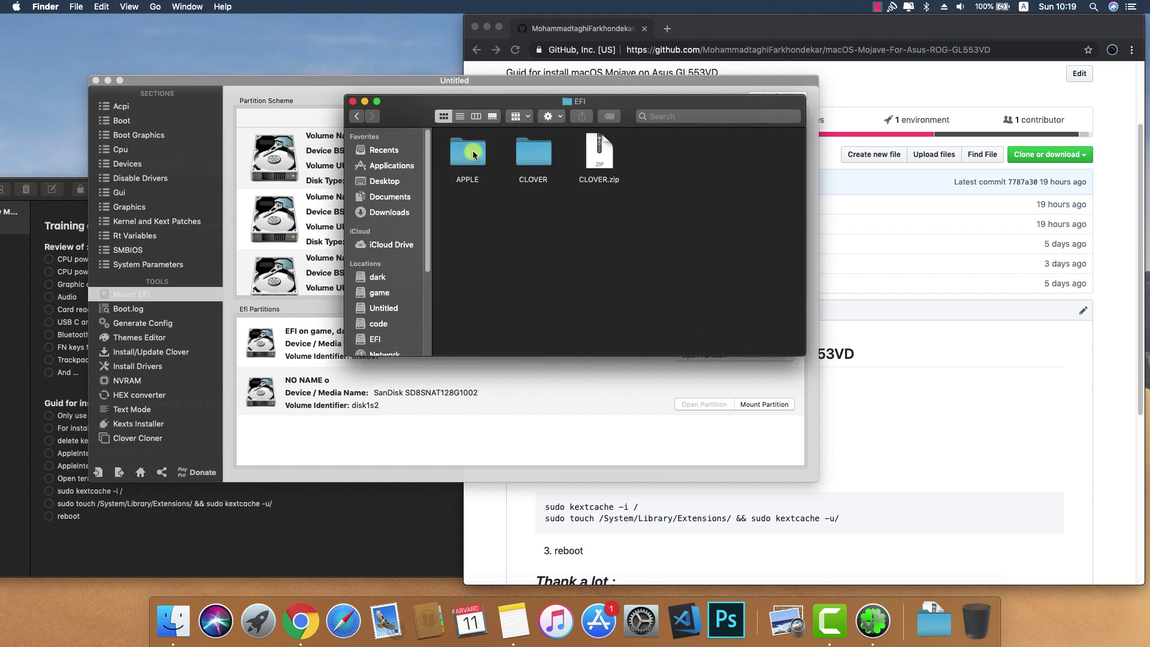
Open the repository's releases page and scroll to the v5-Main and v5-HDMI releases.
{"action": "left_click", "coordinate": [811, 120]}
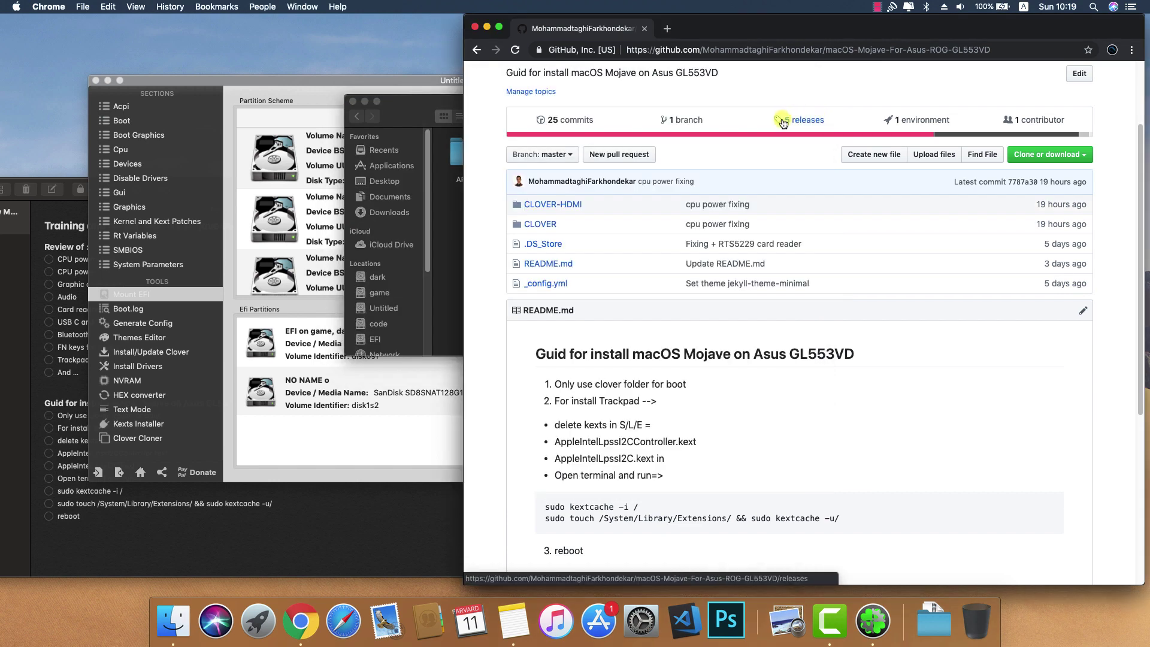
{"action": "left_click", "coordinate": [790, 123]}
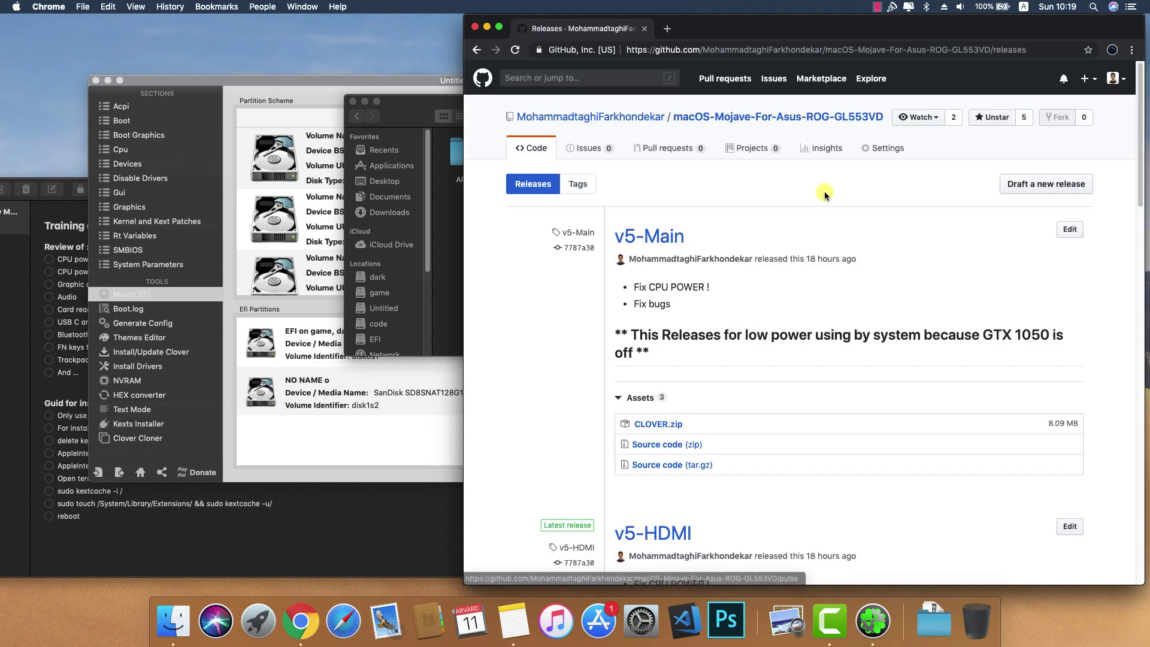
{"action": "scroll", "coordinate": [772, 310], "scroll_direction": "down", "scroll_amount": 3}
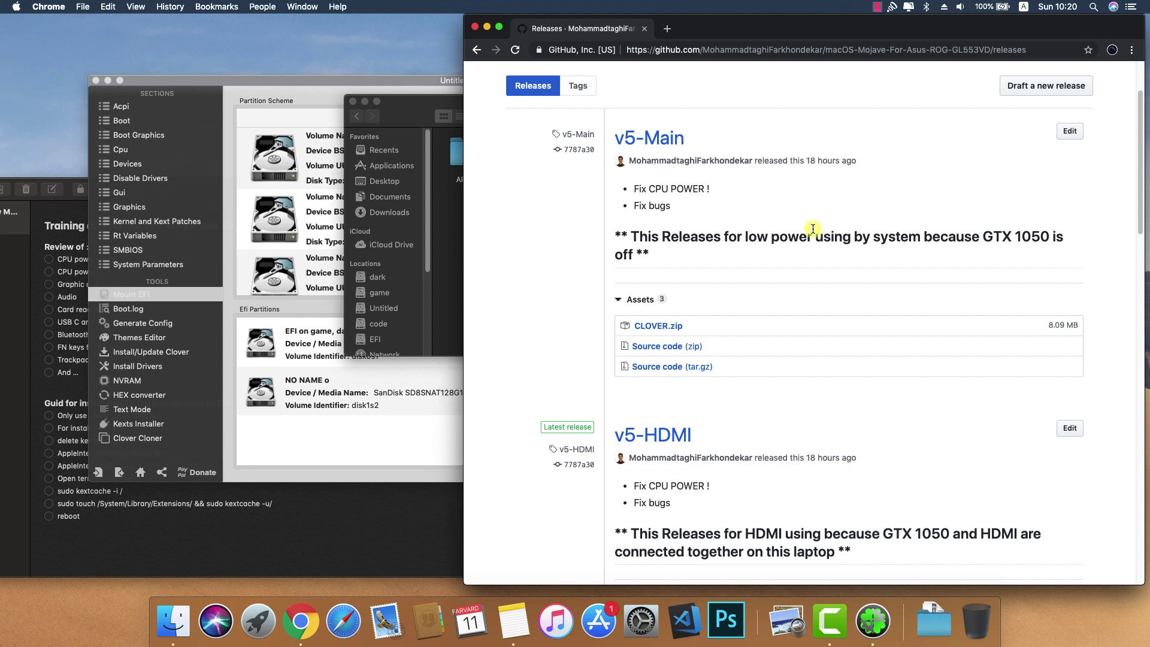
{"action": "scroll", "coordinate": [812, 228], "scroll_direction": "down", "scroll_amount": 3}
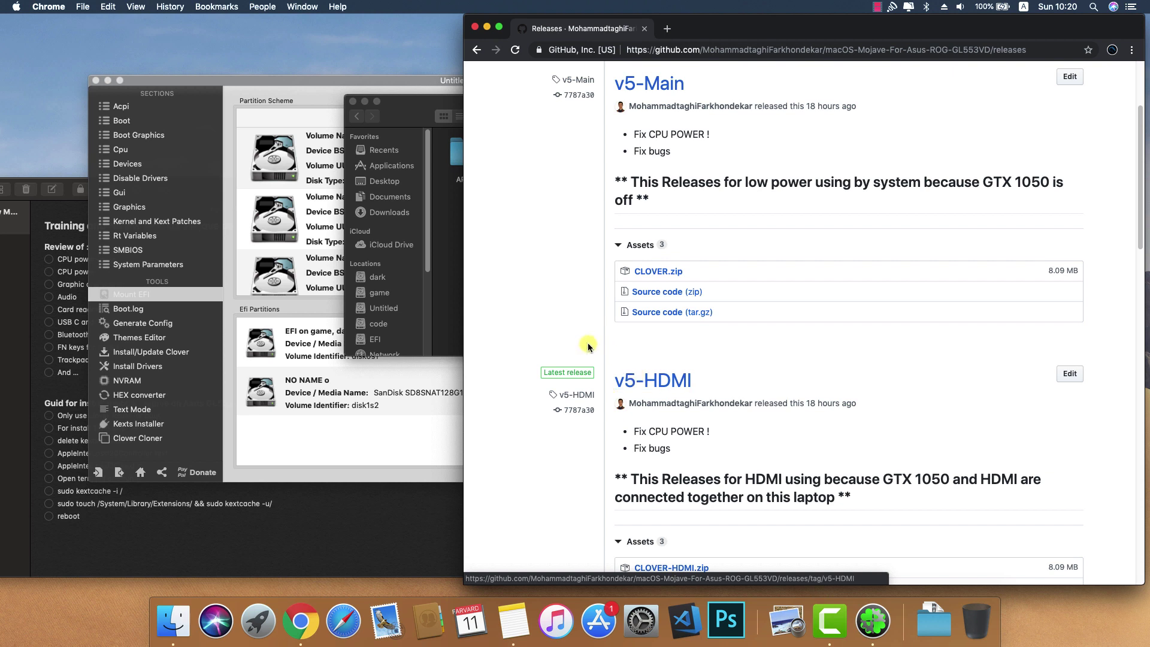
{"action": "left_click", "coordinate": [453, 228]}
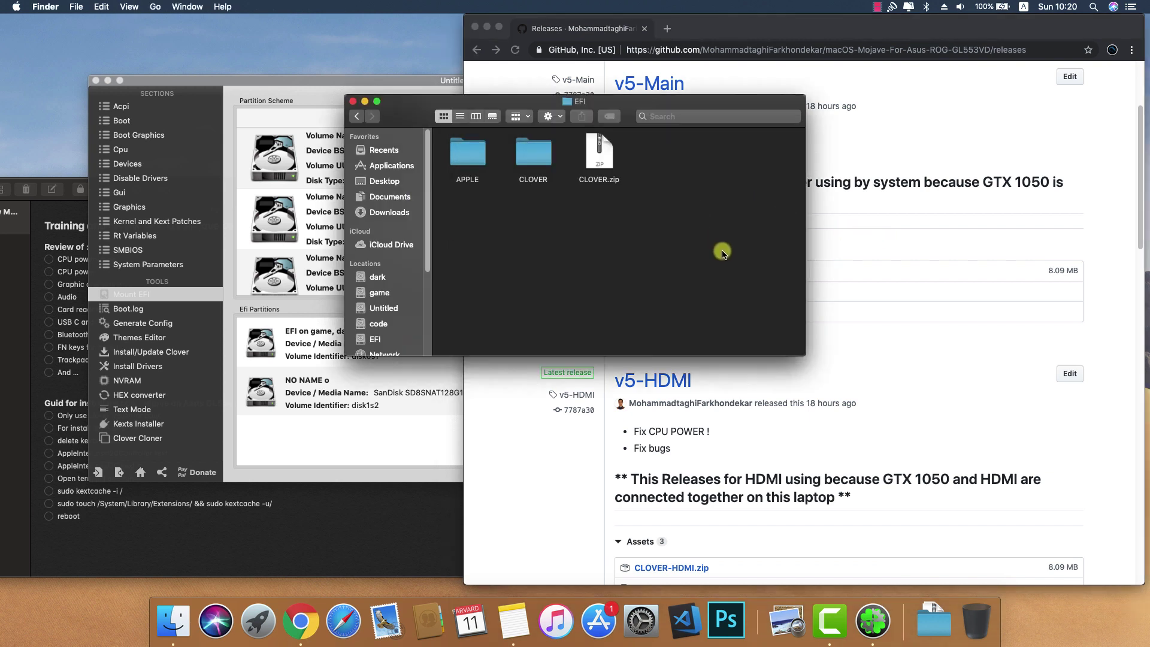
{"action": "left_click_drag", "start_coordinate": [651, 247], "coordinate": [617, 178]}
{"action": "left_click", "coordinate": [729, 268]}
{"action": "left_click_drag", "start_coordinate": [555, 250], "coordinate": [503, 131]}
{"action": "left_click", "coordinate": [928, 361]}
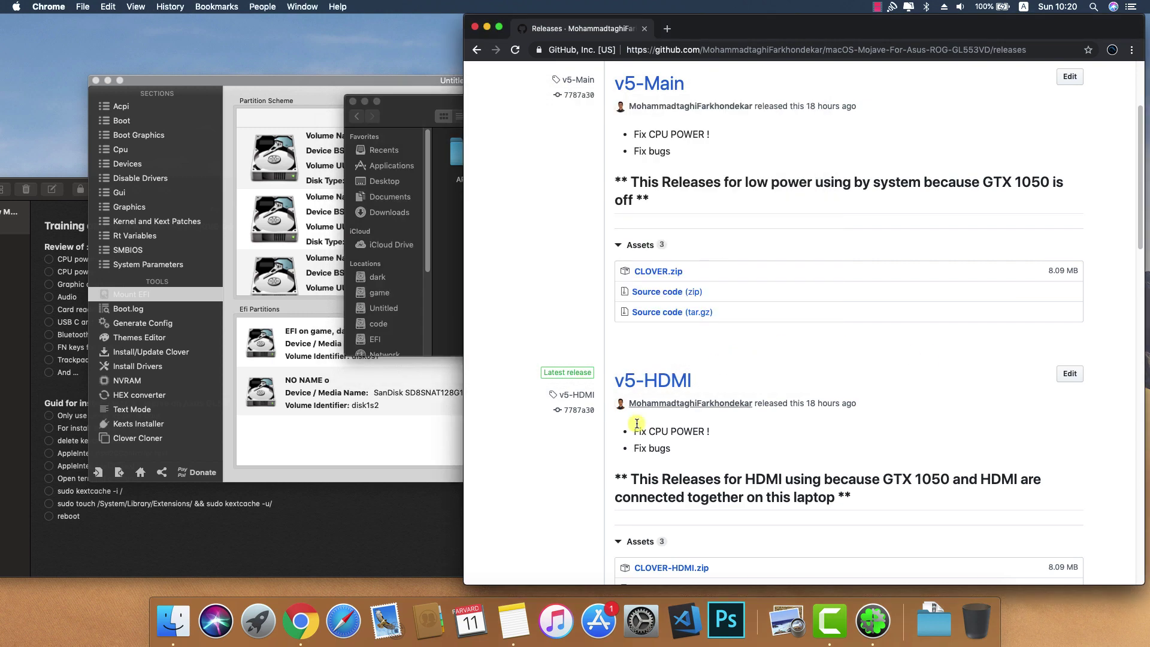
{"action": "scroll", "coordinate": [658, 467], "scroll_direction": "down", "scroll_amount": 3}
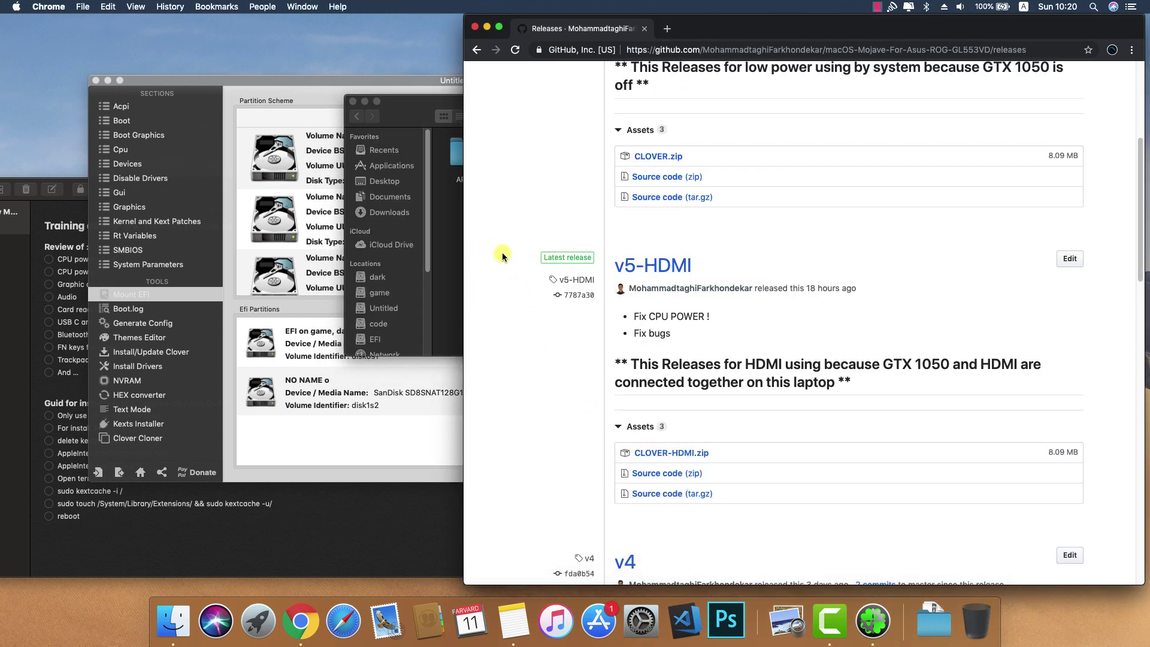
{"action": "left_click", "coordinate": [450, 236]}
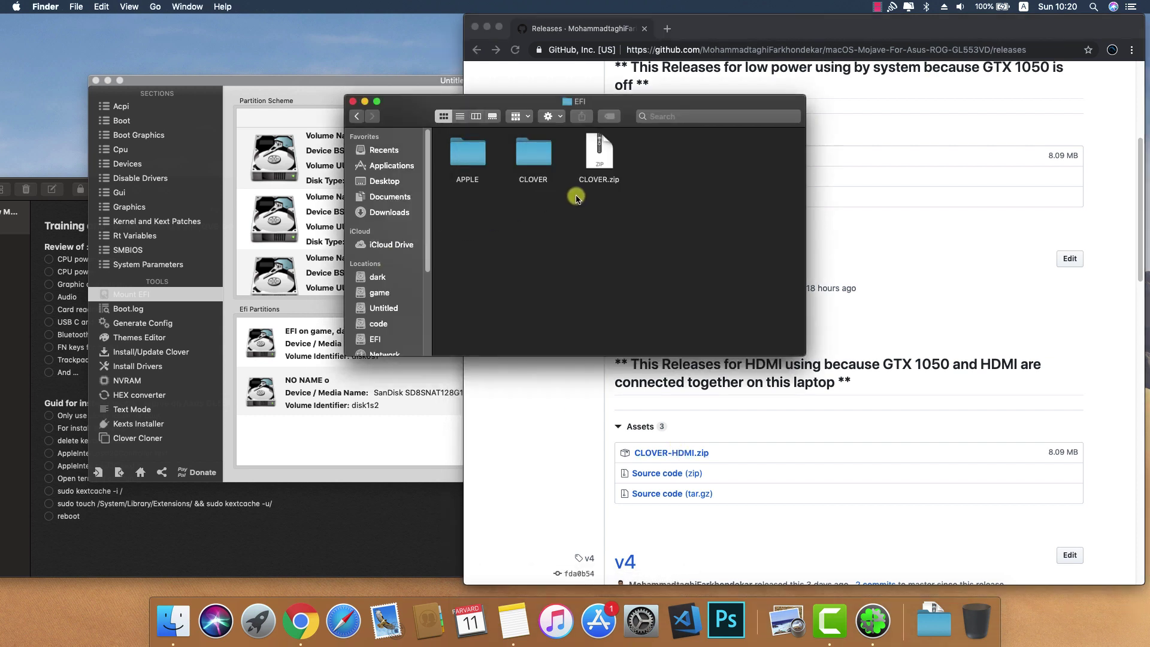
{"action": "mouse_move", "coordinate": [564, 232]}
{"action": "left_mouse_down"}
{"action": "mouse_move", "coordinate": [503, 173]}
{"action": "mouse_move", "coordinate": [555, 257]}
{"action": "mouse_move", "coordinate": [548, 239]}
{"action": "left_mouse_up"}
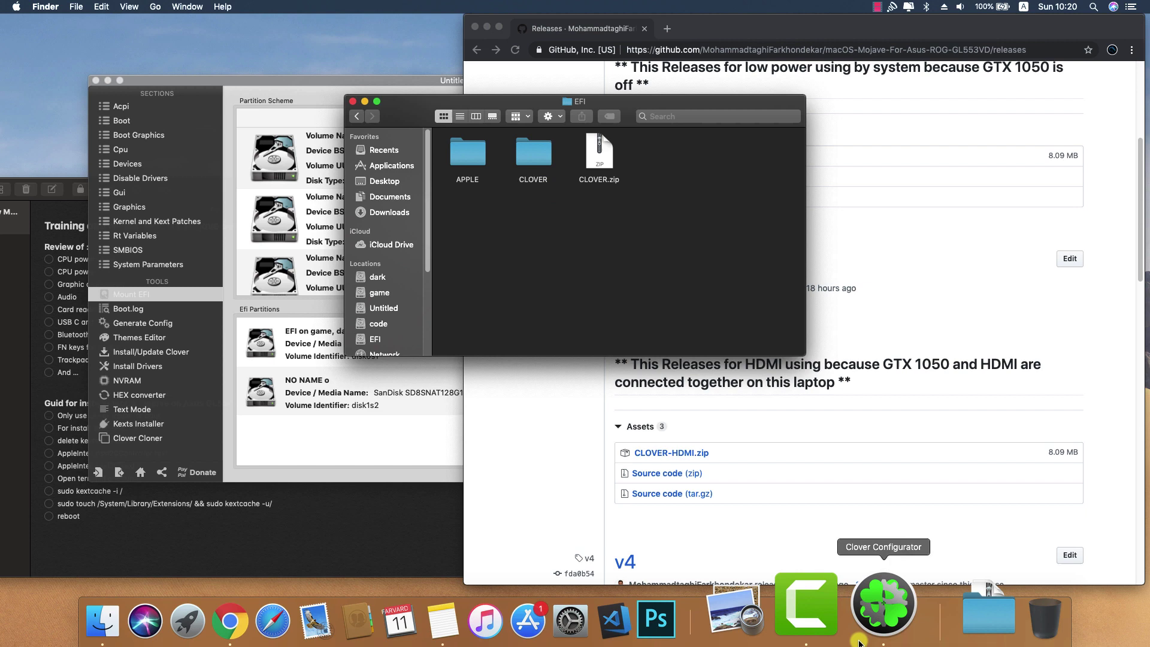
{"action": "left_click", "coordinate": [875, 207]}
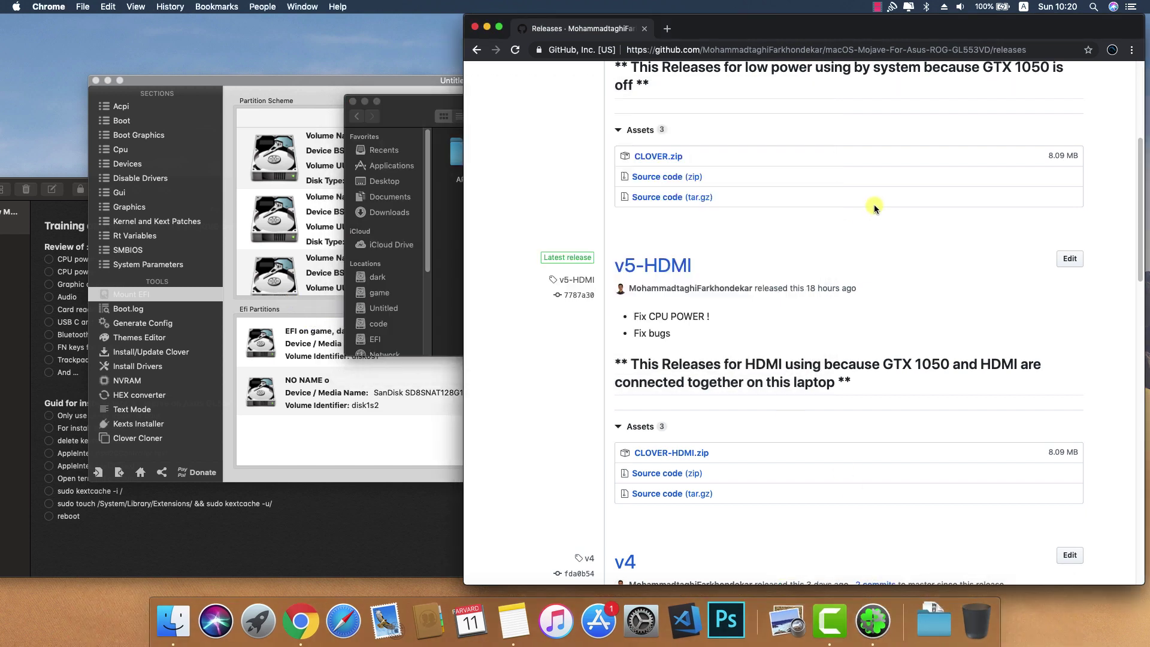
Highlight the 'delete kexts in S/L/E' step in the Notes checklist.
{"action": "left_click", "coordinate": [120, 528]}
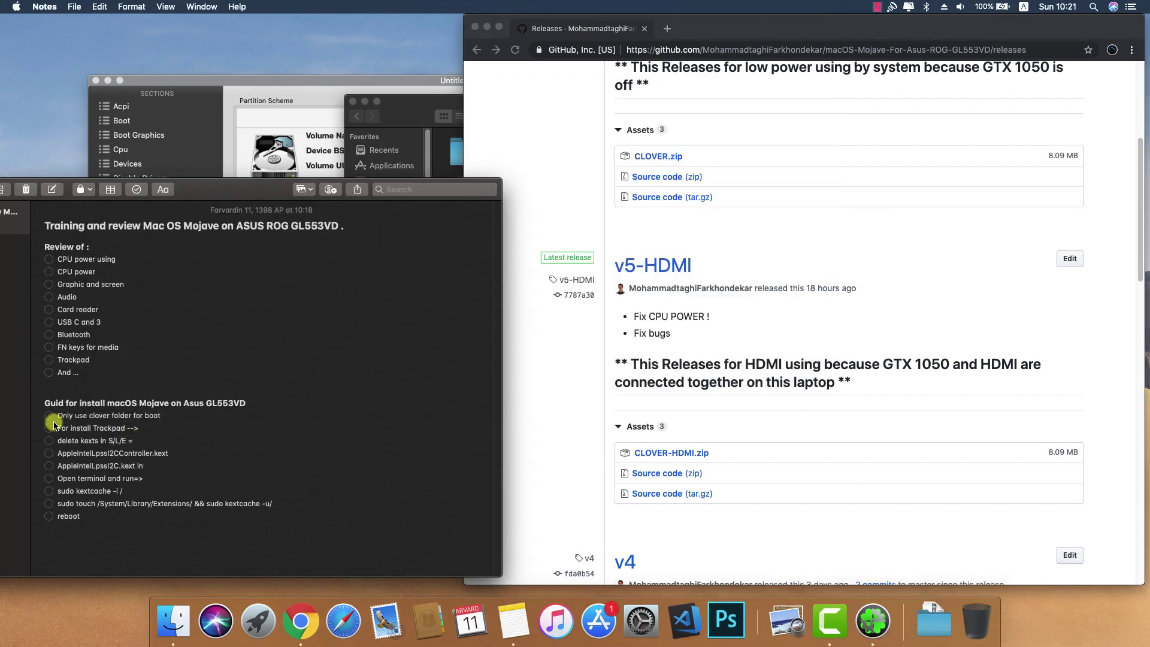
{"action": "left_click_drag", "start_coordinate": [55, 441], "coordinate": [122, 443]}
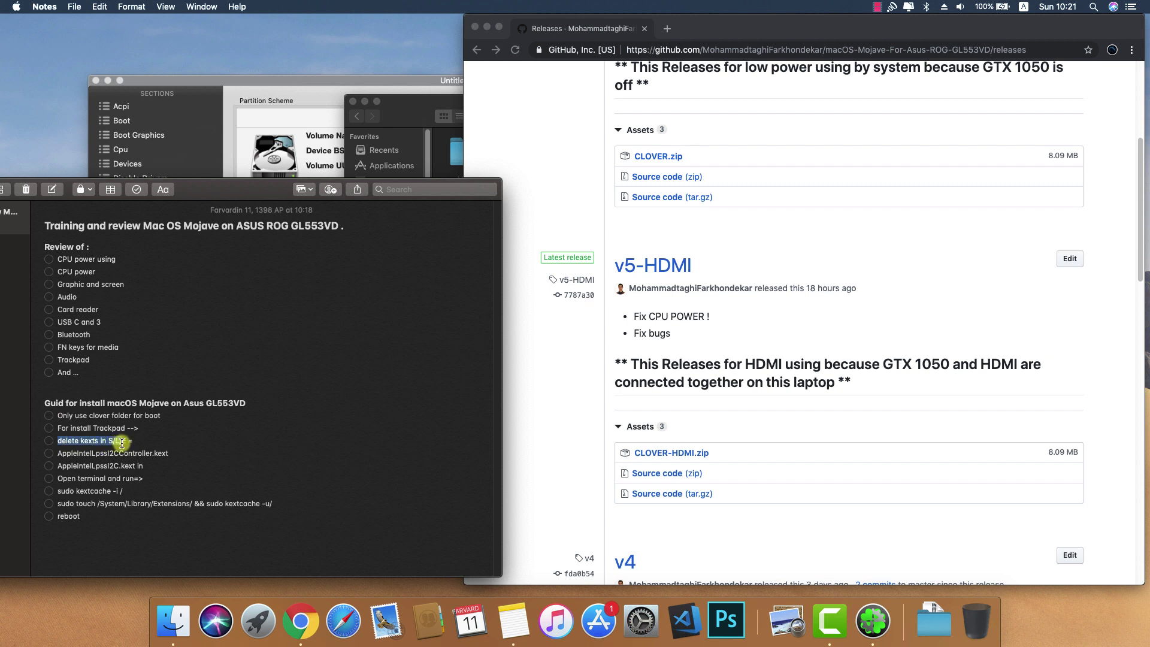
{"action": "left_click", "coordinate": [200, 424]}
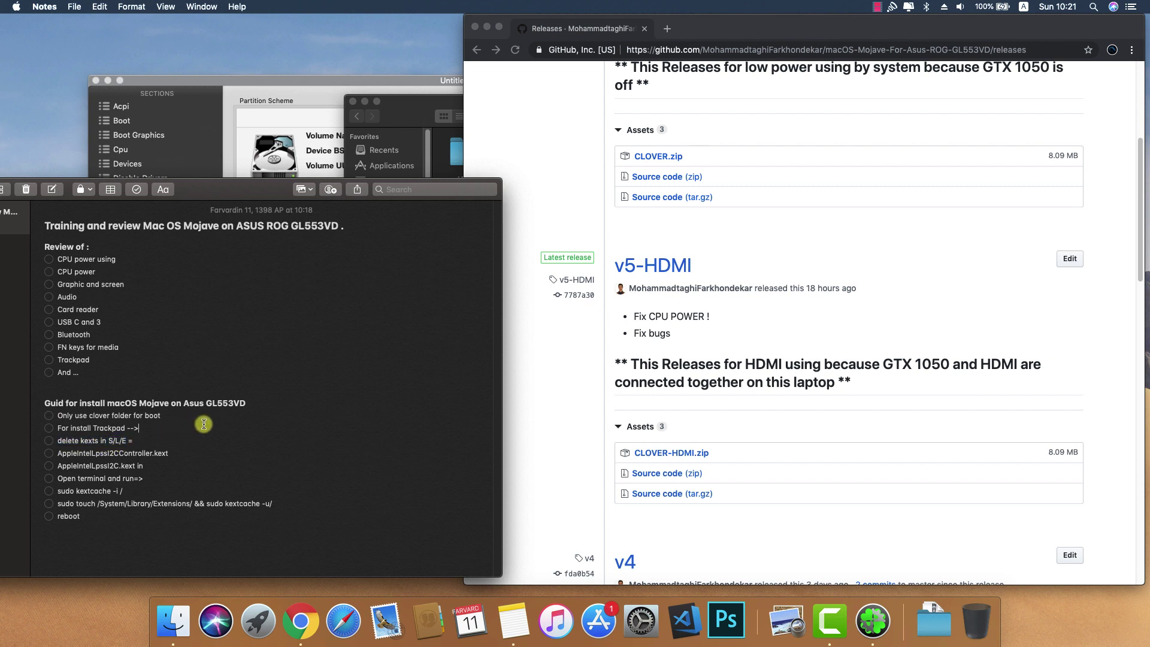
Navigate Finder from Go to Folder '/' into System > Library > Extensions.
{"action": "left_click", "coordinate": [388, 103]}
{"action": "left_click", "coordinate": [154, 6]}
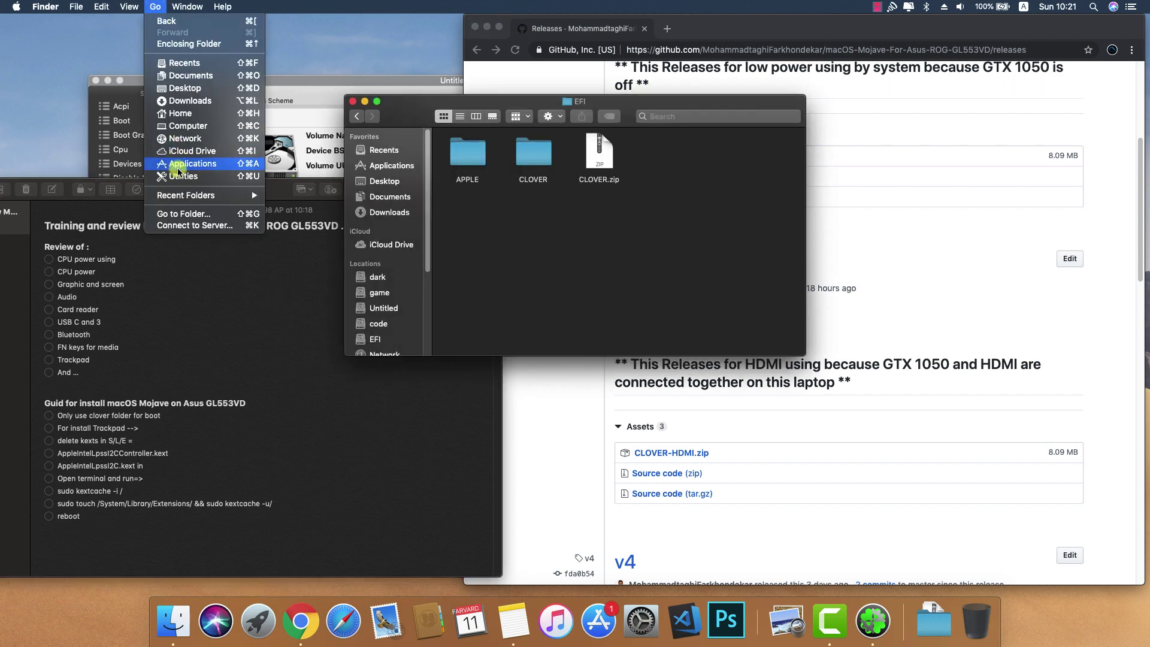
{"action": "left_click", "coordinate": [180, 213]}
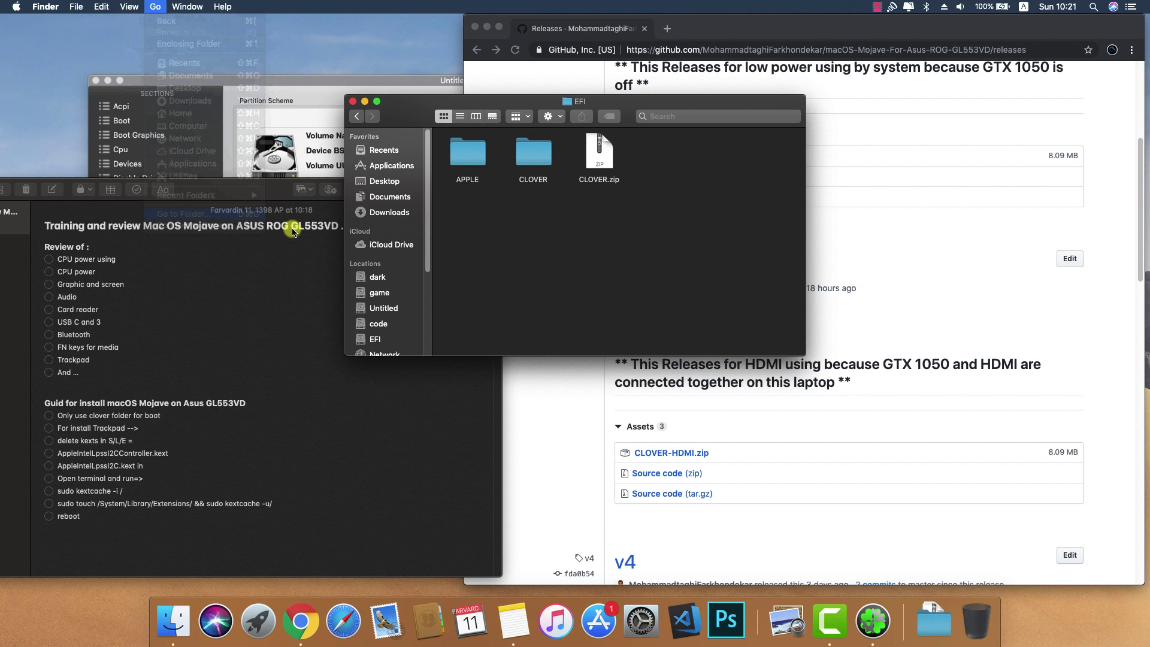
{"action": "type", "text": "/"}
{"action": "left_click", "coordinate": [660, 182]}
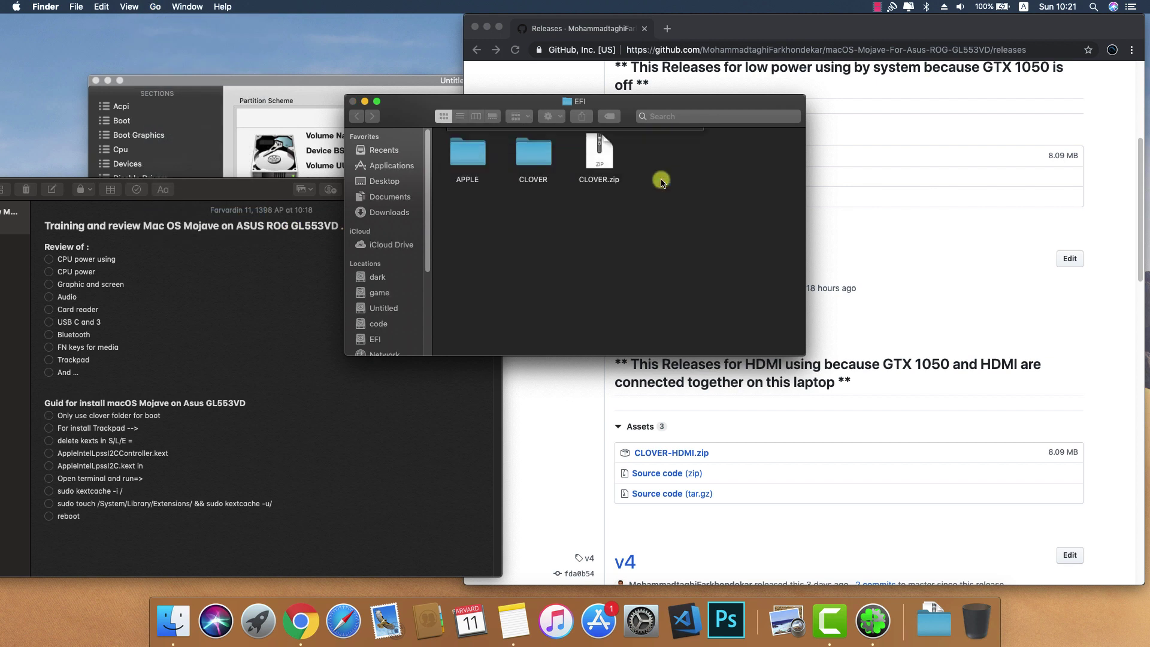
{"action": "double_click", "coordinate": [732, 159]}
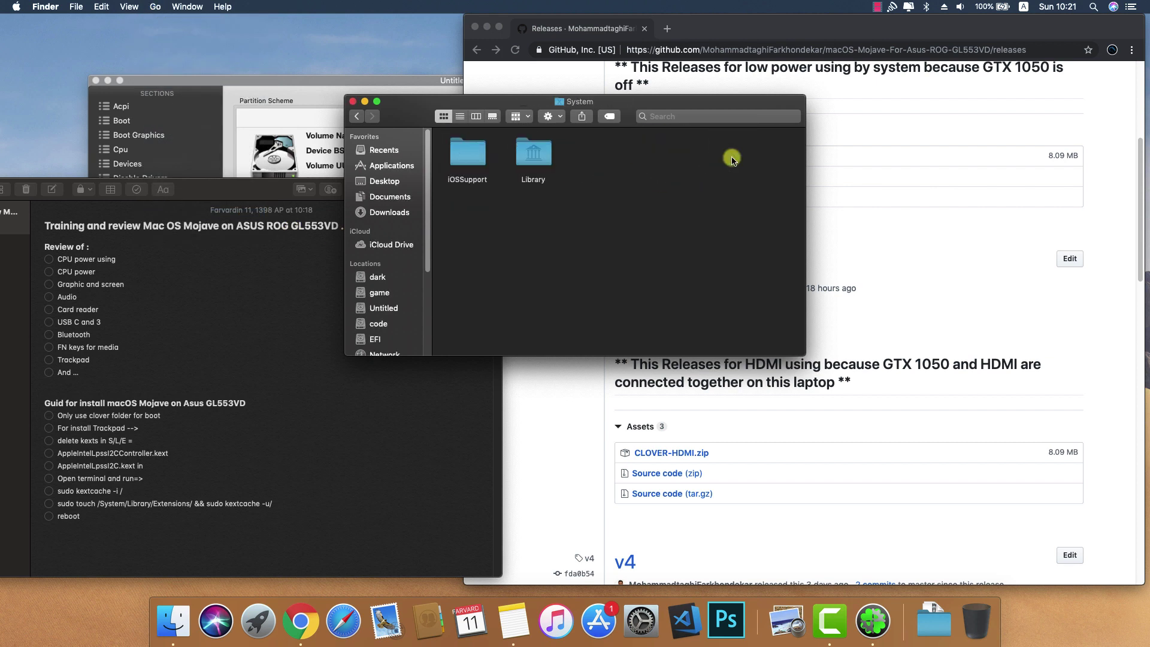
{"action": "left_click", "coordinate": [533, 154]}
{"action": "double_click", "coordinate": [532, 154]}
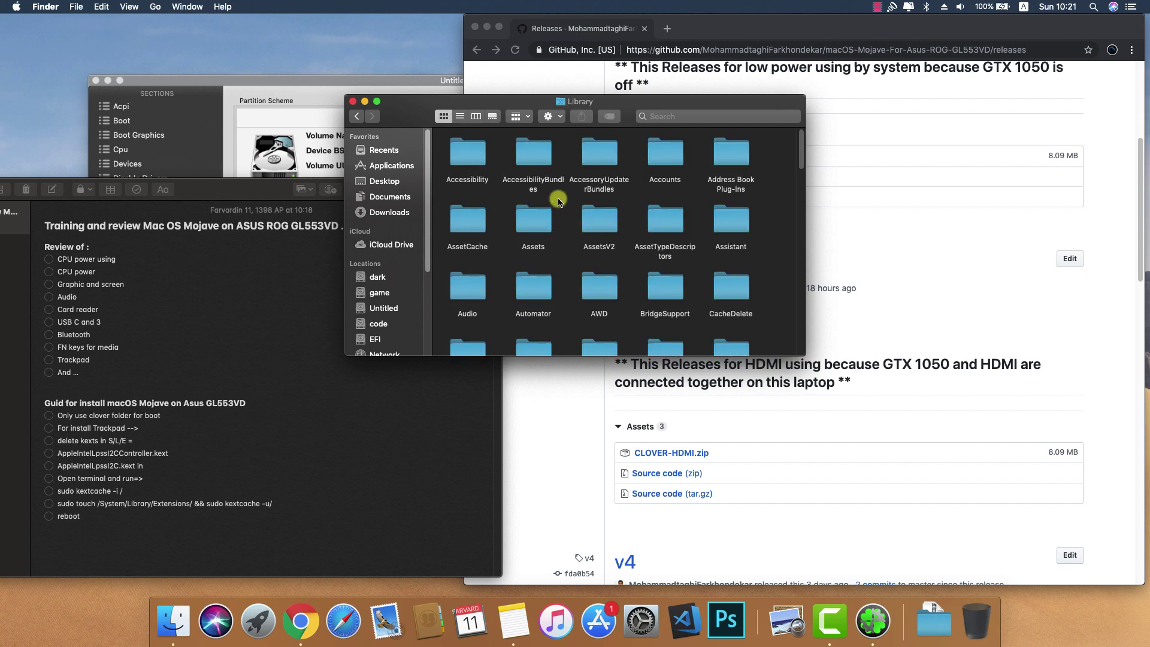
{"action": "type", "text": "ext"}
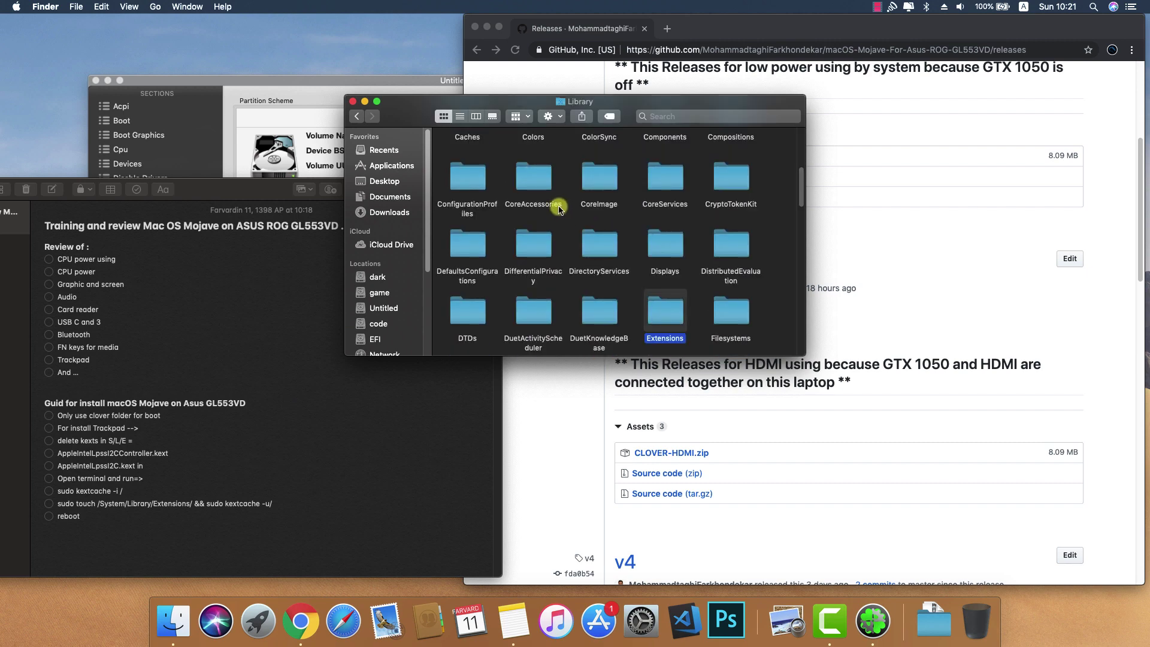
{"action": "double_click", "coordinate": [676, 322]}
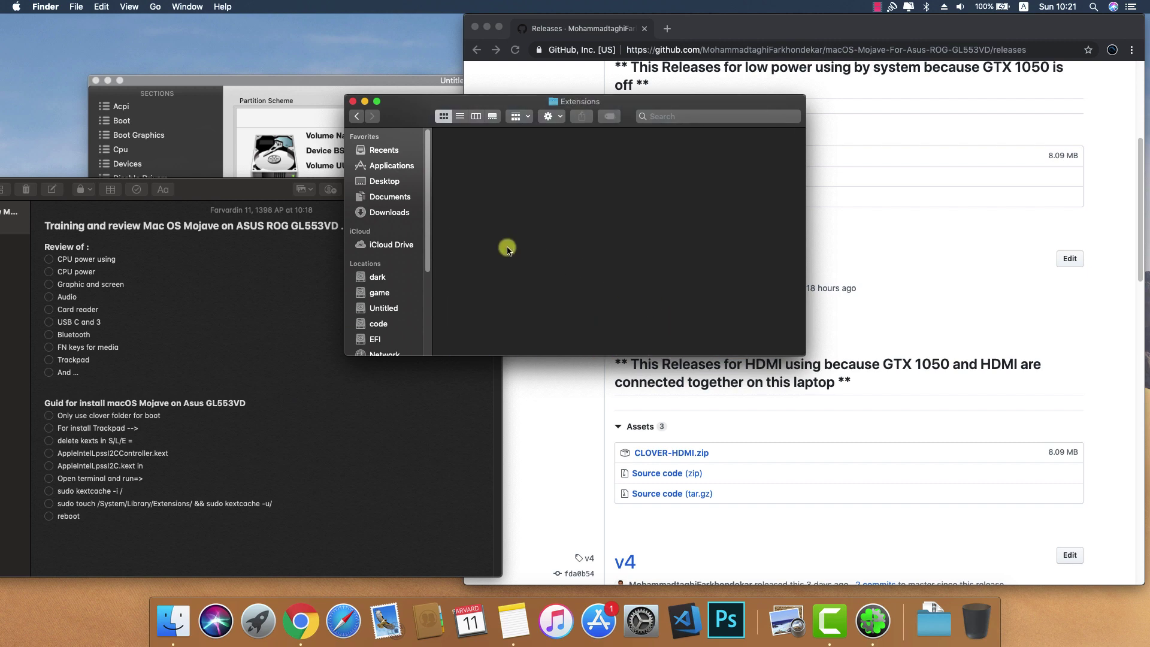
Check the two kext lines in the note against the Extensions folder window.
{"action": "left_click", "coordinate": [201, 435]}
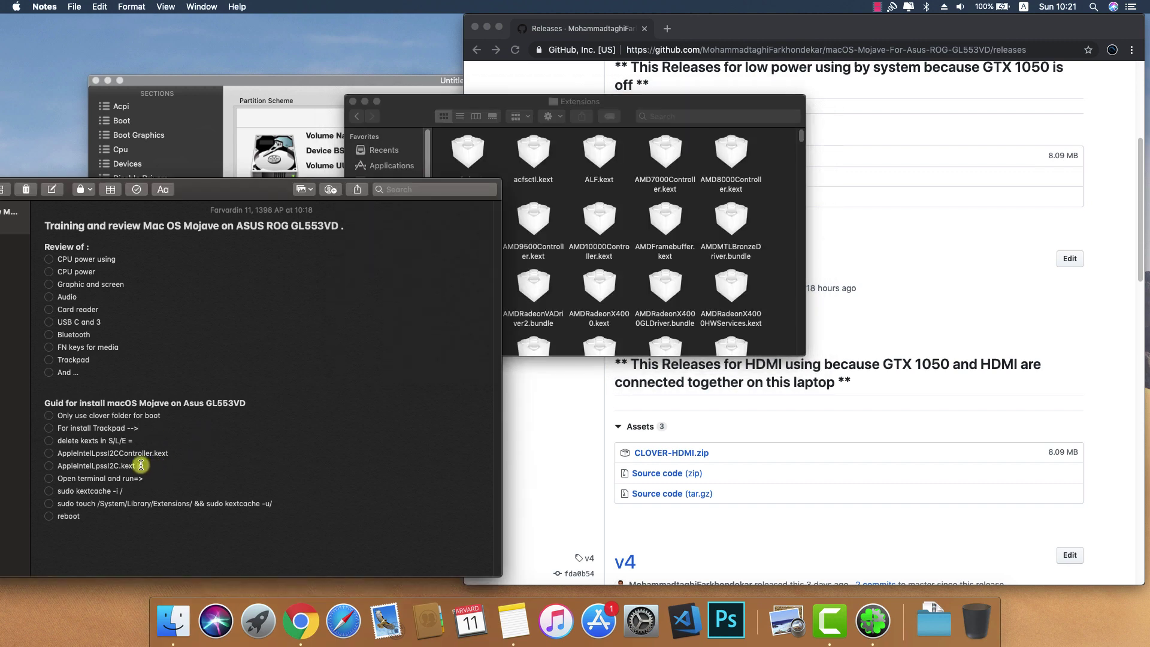
{"action": "left_click_drag", "start_coordinate": [160, 471], "coordinate": [57, 450]}
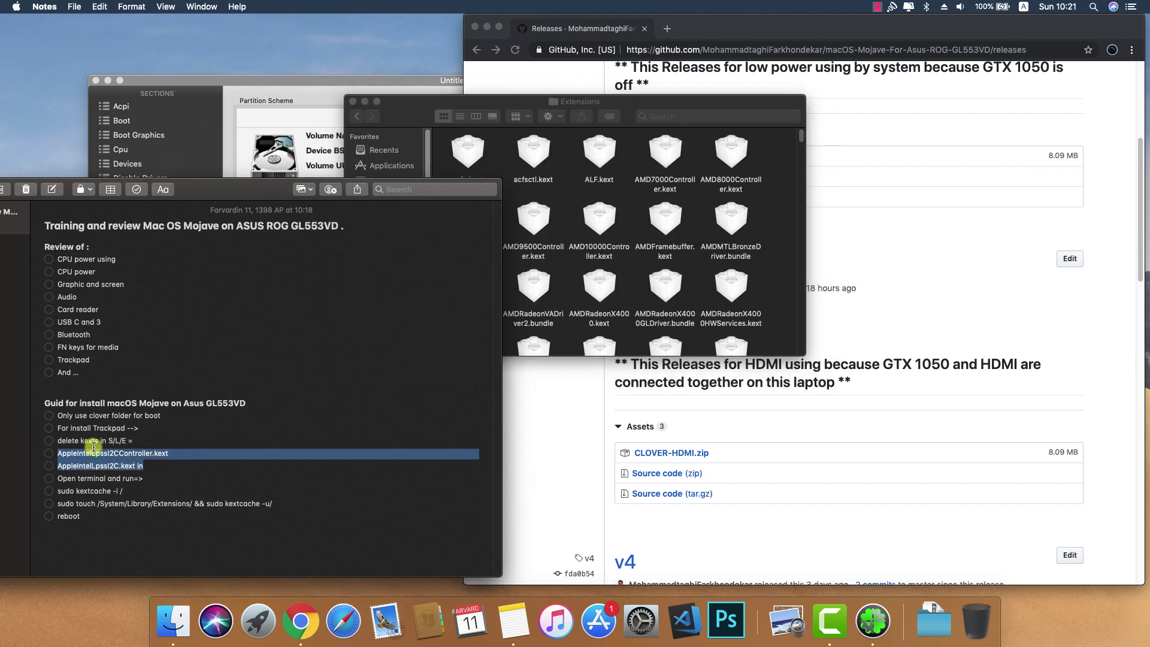
{"action": "left_click", "coordinate": [180, 476]}
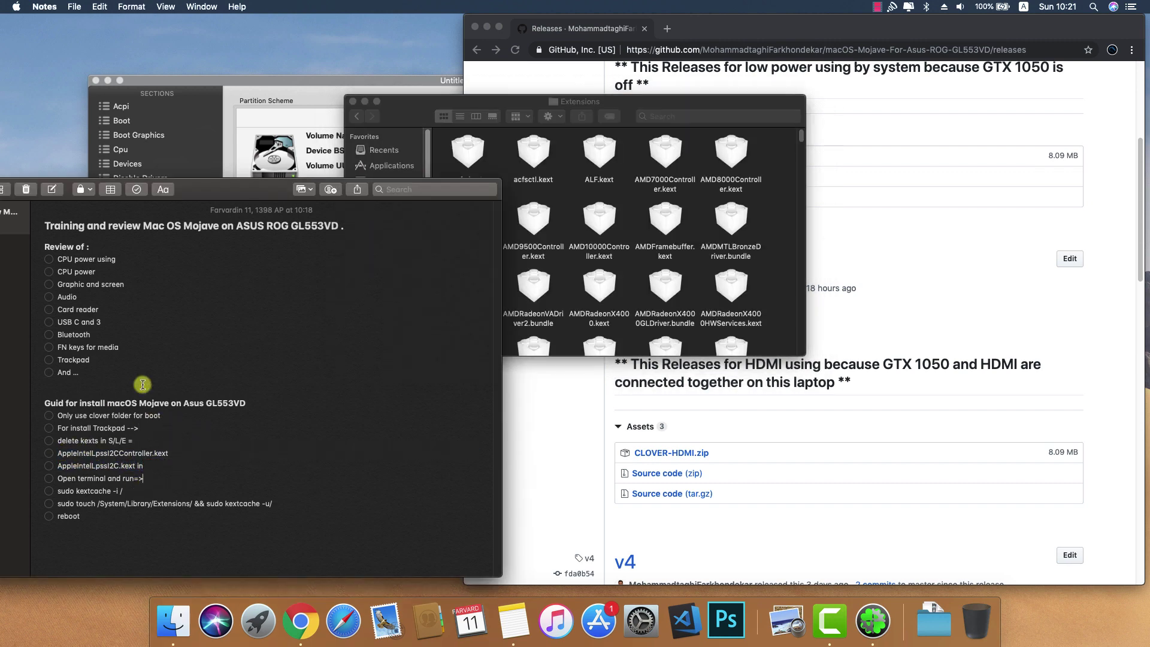
{"action": "left_click", "coordinate": [767, 203]}
Close the Extensions folder window and launch Terminal through Spotlight with 'ter'.
{"action": "left_click", "coordinate": [352, 102]}
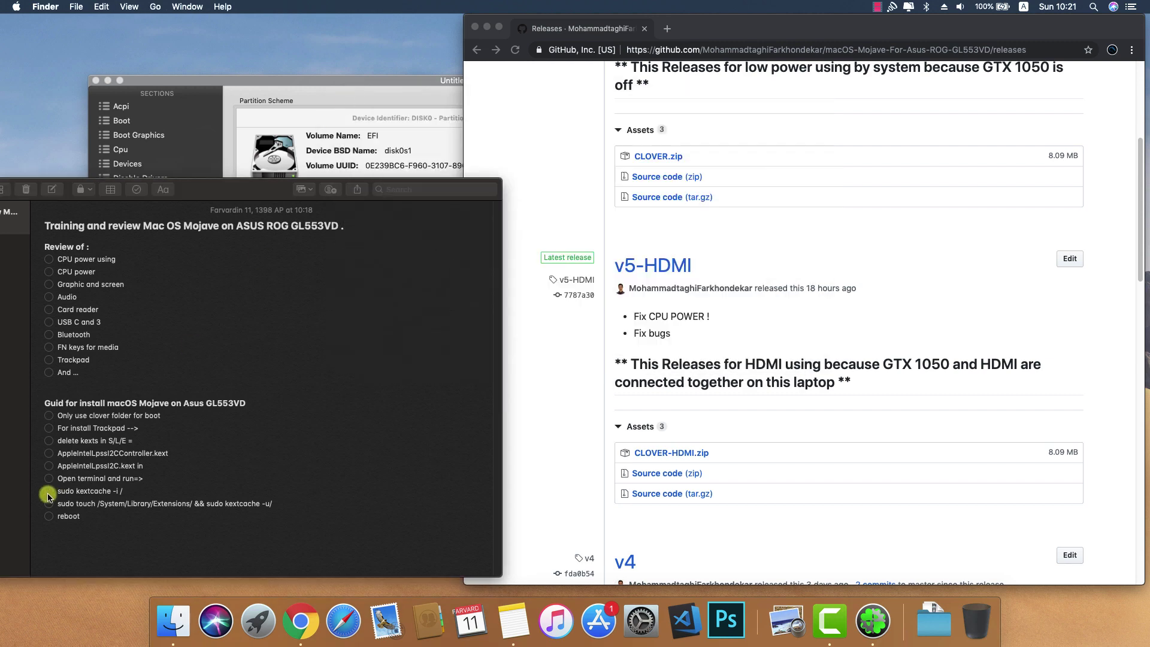
{"action": "left_click", "coordinate": [222, 482]}
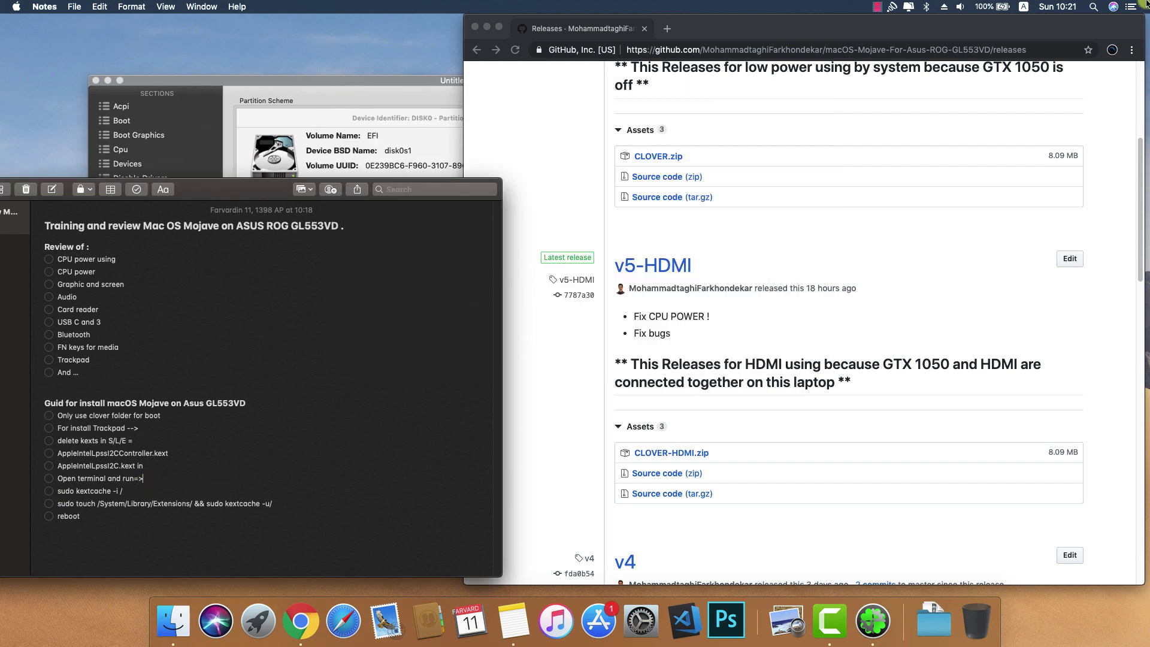
{"action": "left_click", "coordinate": [1093, 6]}
{"action": "type", "text": "t"}
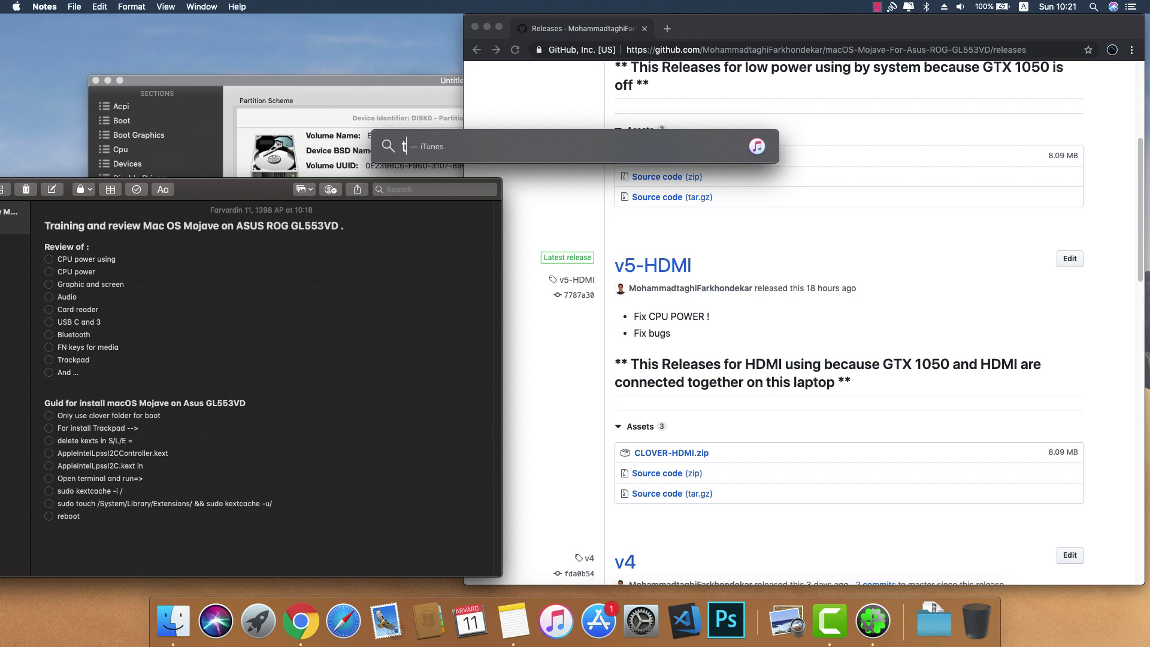
{"action": "type", "text": "erminal"}
{"action": "key", "text": "Return"}
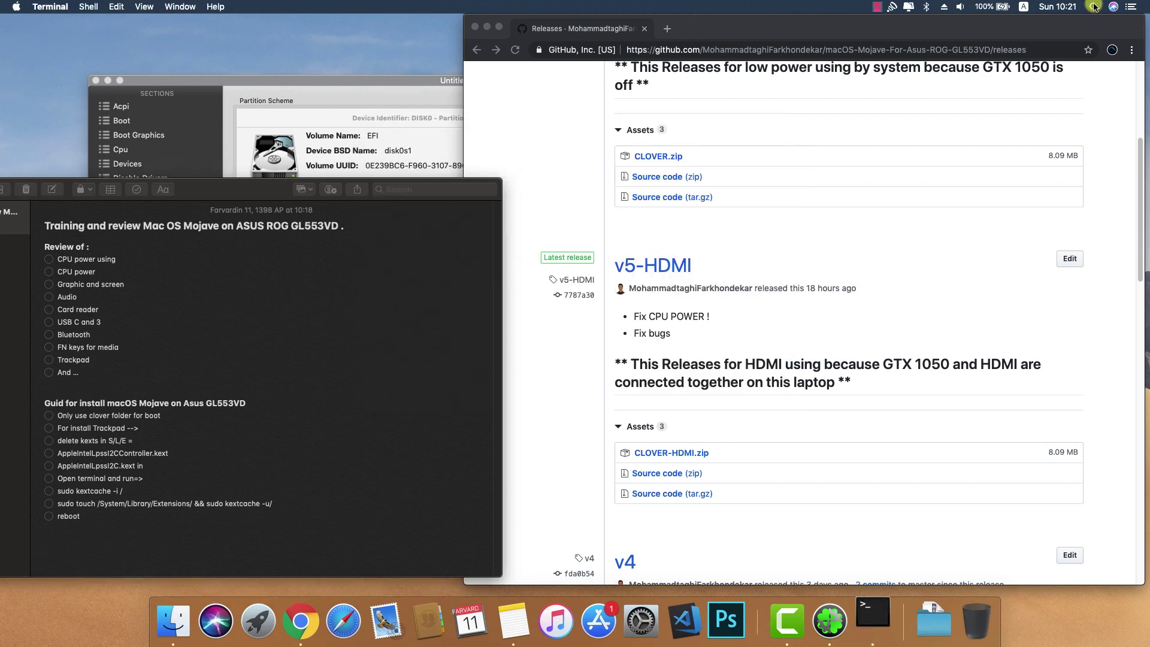
Copy the two kextcache command lines from the repository's README.
{"action": "left_click", "coordinate": [578, 133]}
{"action": "scroll", "coordinate": [579, 133], "scroll_direction": "up", "scroll_amount": 5}
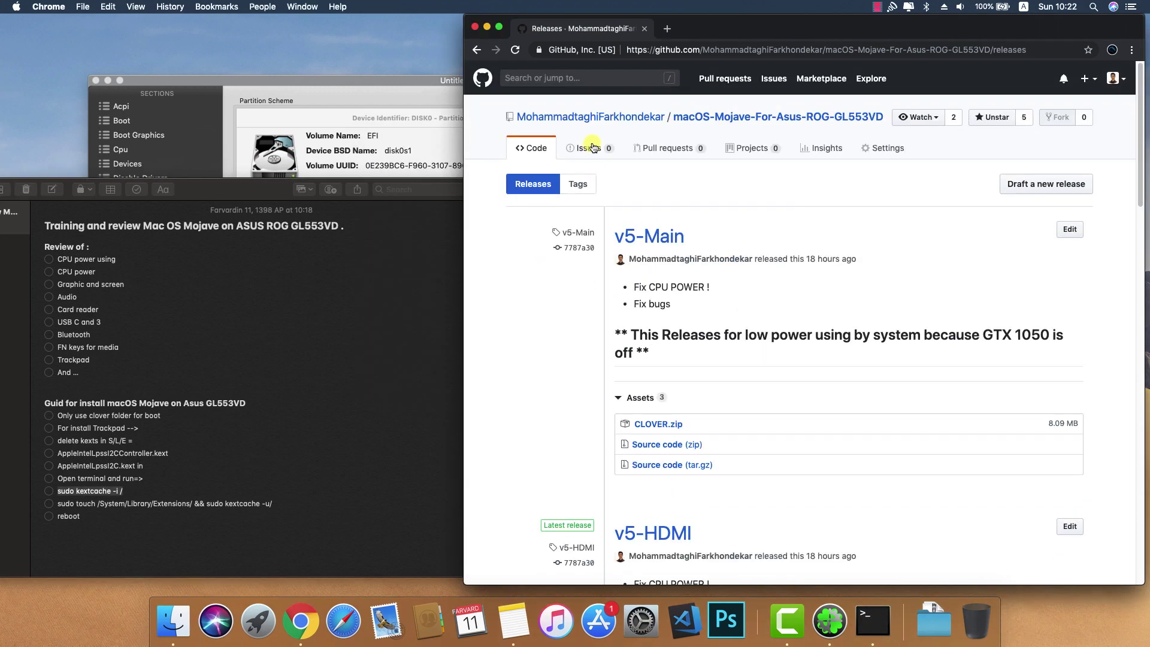
{"action": "left_click", "coordinate": [760, 117]}
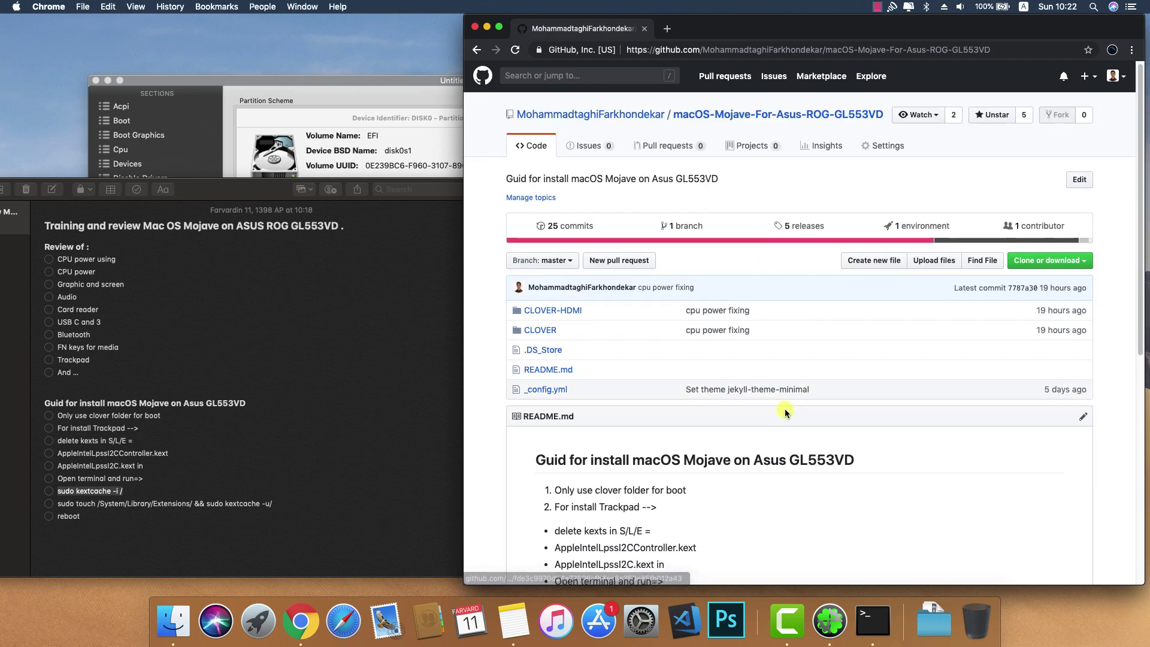
{"action": "scroll", "coordinate": [773, 402], "scroll_direction": "down", "scroll_amount": 15}
{"action": "left_click_drag", "start_coordinate": [547, 210], "coordinate": [898, 230]}
{"action": "right_click", "coordinate": [806, 222]}
{"action": "left_click", "coordinate": [830, 240]}
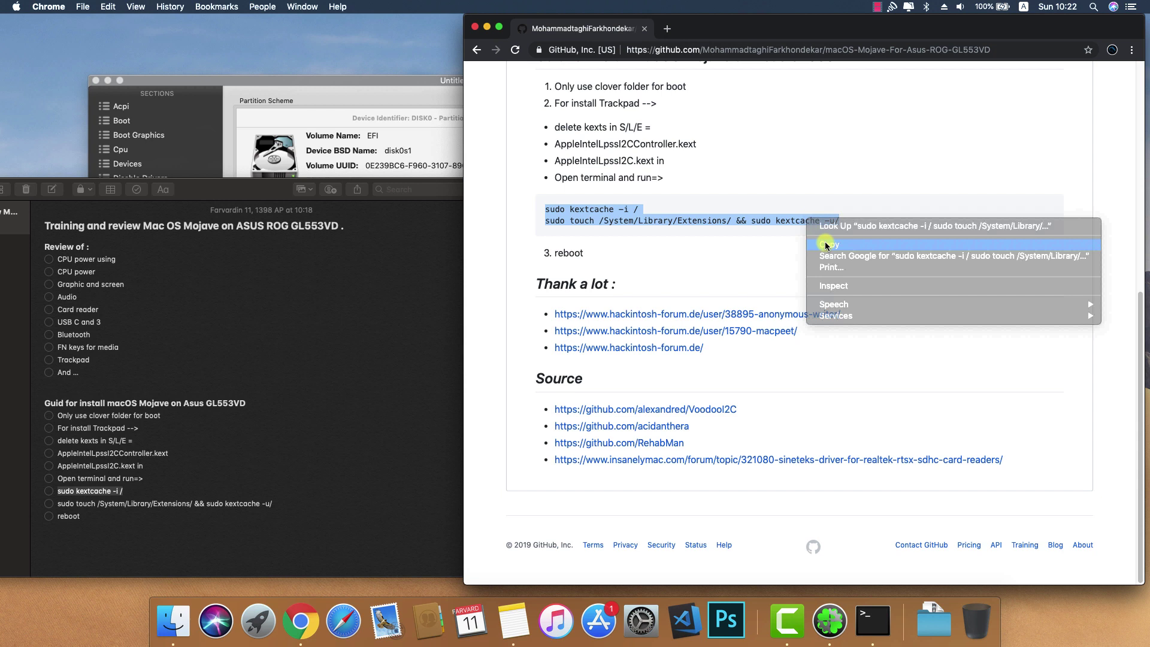
Paste sudo kextcache -i / into Terminal, then close the window and terminate it.
{"action": "left_click", "coordinate": [888, 604]}
{"action": "right_click", "coordinate": [931, 197]}
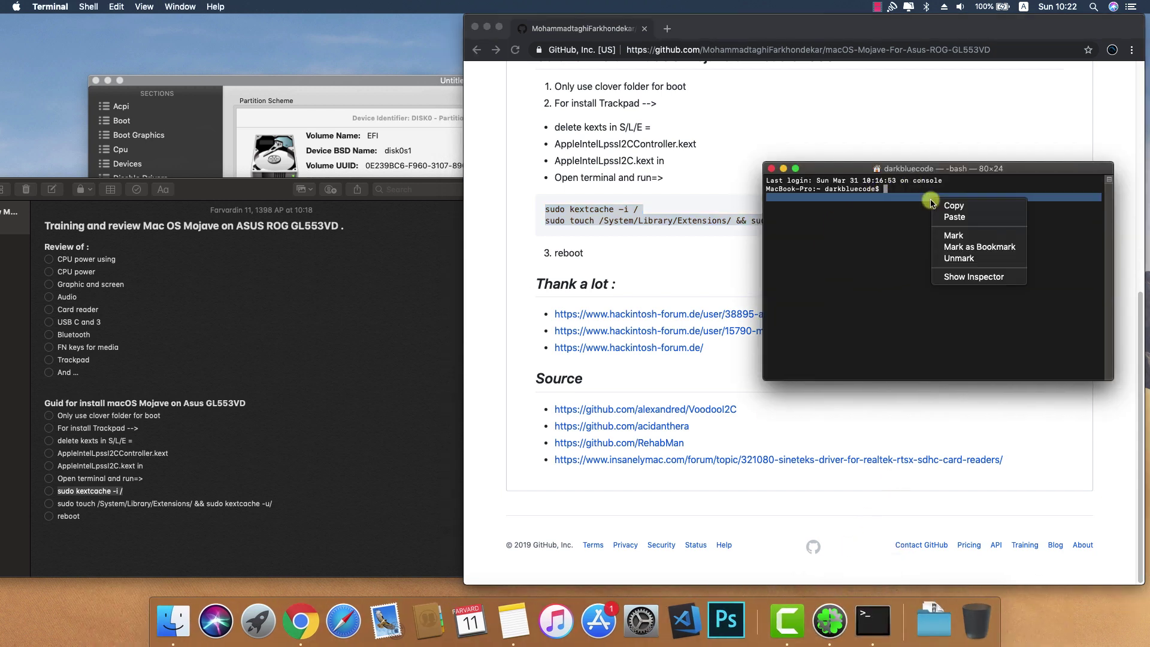
{"action": "left_click", "coordinate": [941, 216]}
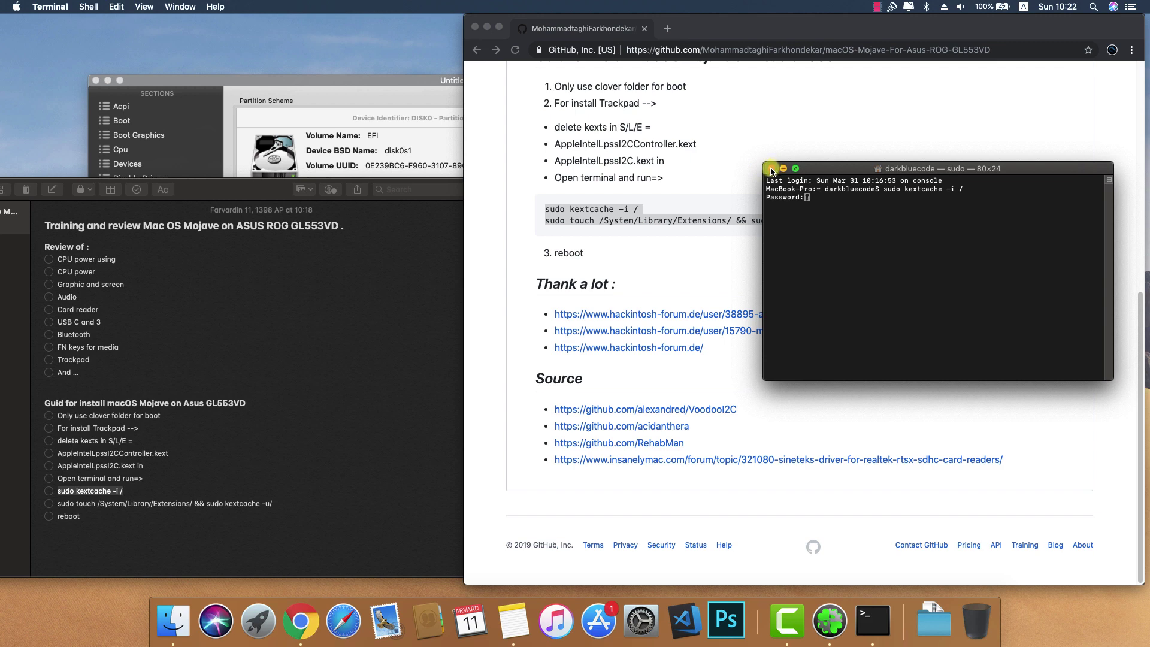
{"action": "left_click", "coordinate": [771, 169]}
{"action": "left_click", "coordinate": [1024, 238]}
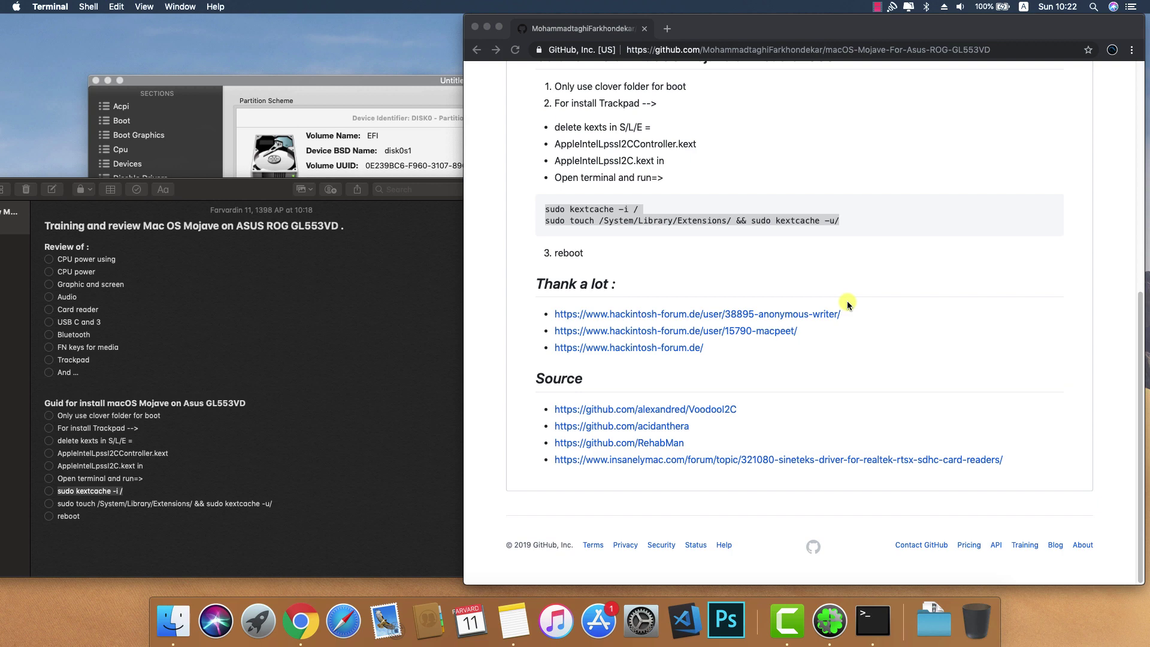
Highlight the 'CPU power using' line in the Notes checklist.
{"action": "scroll", "coordinate": [847, 305], "scroll_direction": "up", "scroll_amount": 10}
{"action": "left_click", "coordinate": [99, 274]}
{"action": "left_click_drag", "start_coordinate": [55, 257], "coordinate": [120, 258]}
{"action": "left_click", "coordinate": [229, 254]}
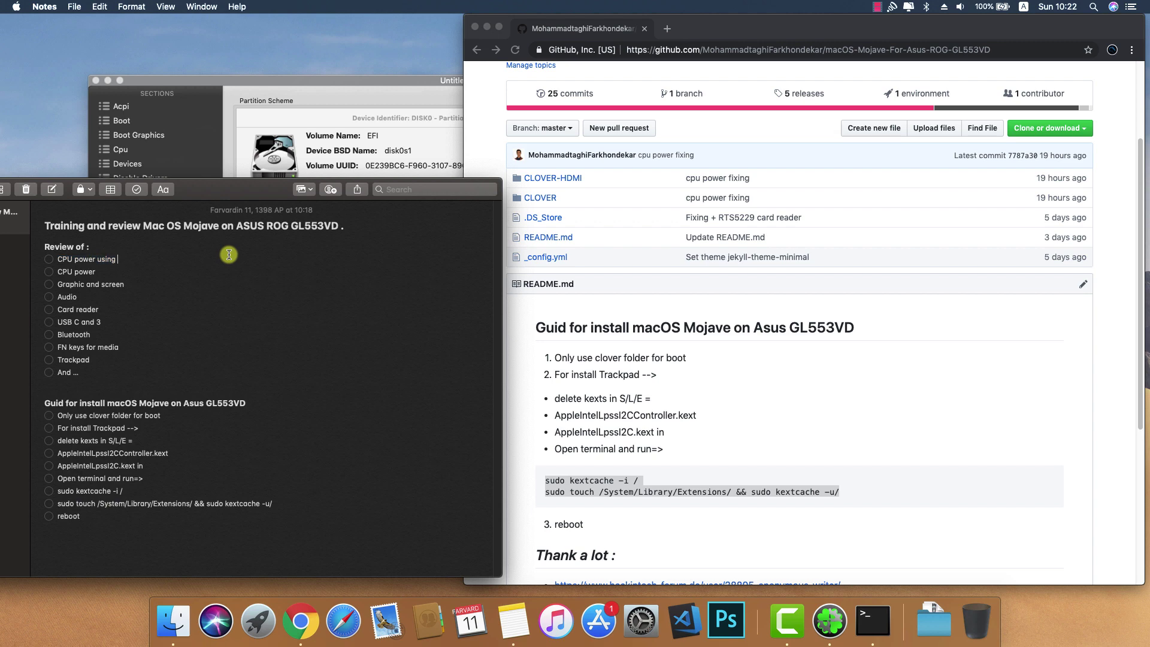
Close Clover Configurator's window and bring up Terminal's Dock menu to quit it.
{"action": "left_click", "coordinate": [249, 98]}
{"action": "left_click", "coordinate": [97, 79]}
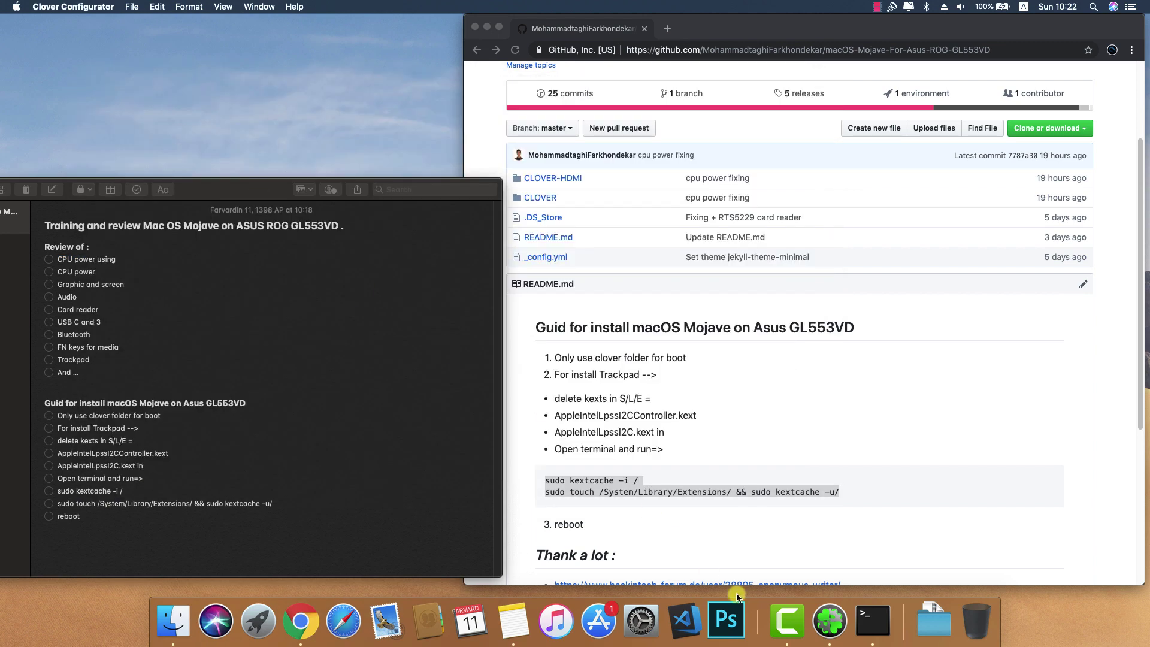
{"action": "right_click", "coordinate": [875, 616]}
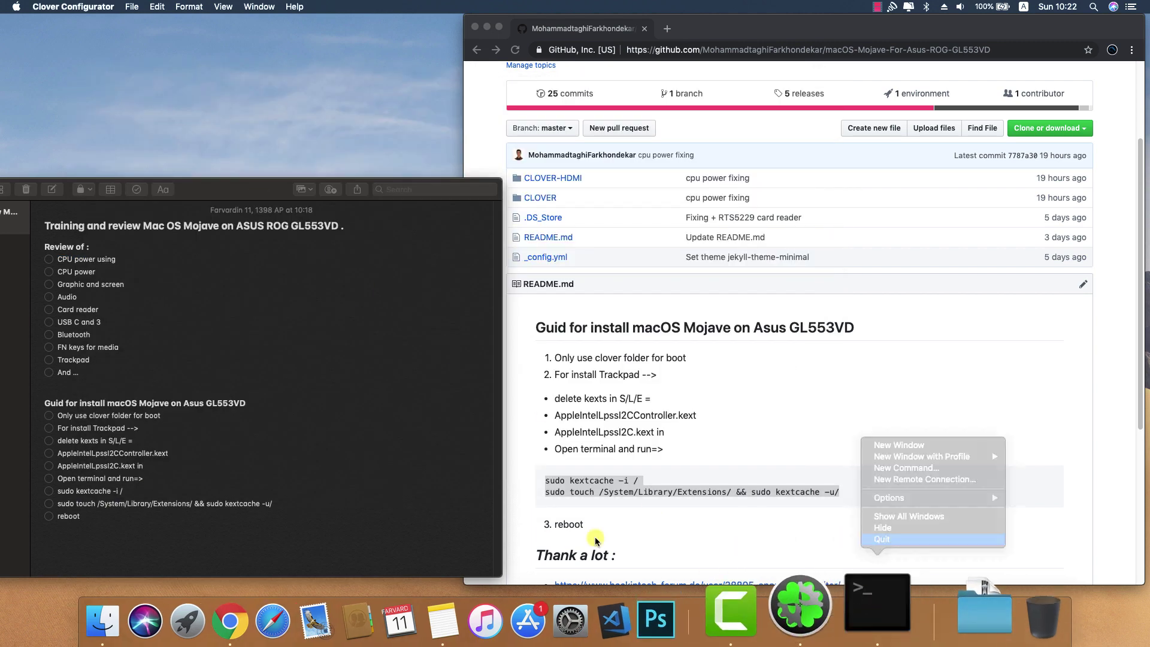
Quit Terminal, launch Intel Power Gadget from Launchpad, and place its window beside the note.
{"action": "left_click", "coordinate": [259, 610]}
{"action": "left_click", "coordinate": [354, 458]}
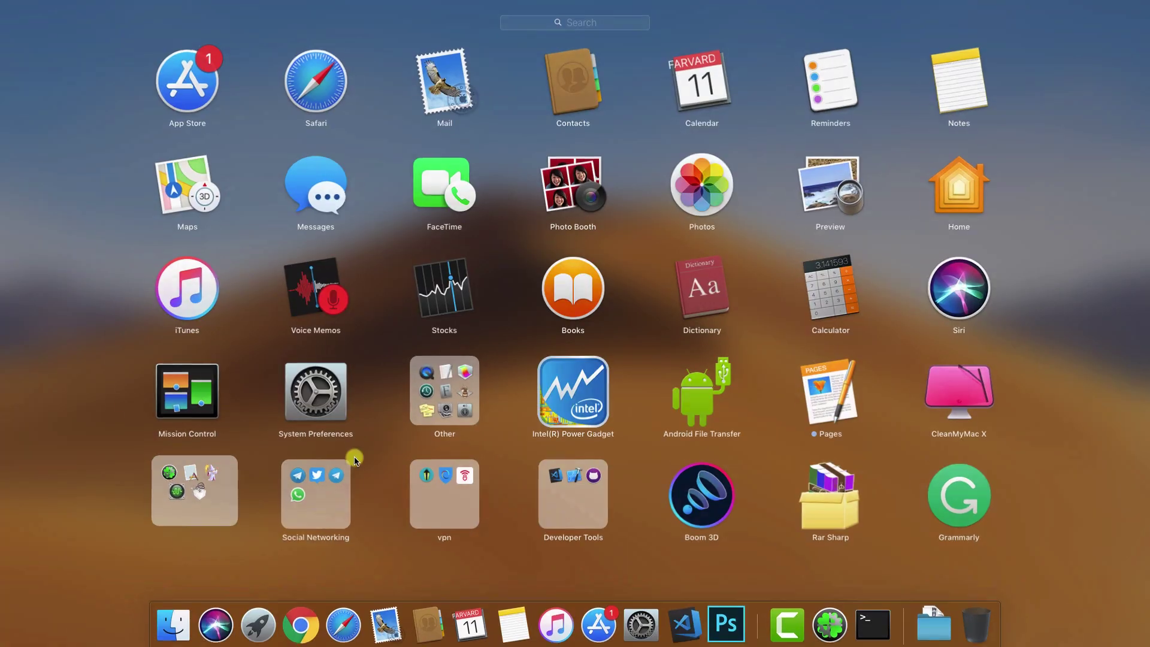
{"action": "left_click", "coordinate": [573, 393]}
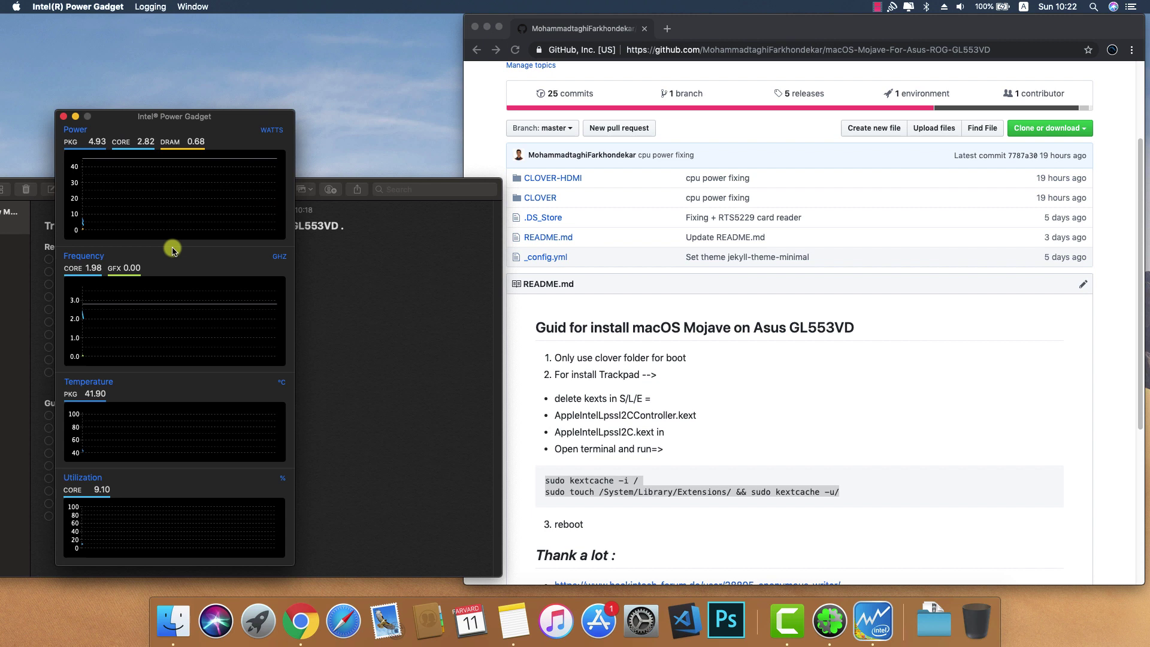
{"action": "left_click_drag", "start_coordinate": [193, 118], "coordinate": [324, 85]}
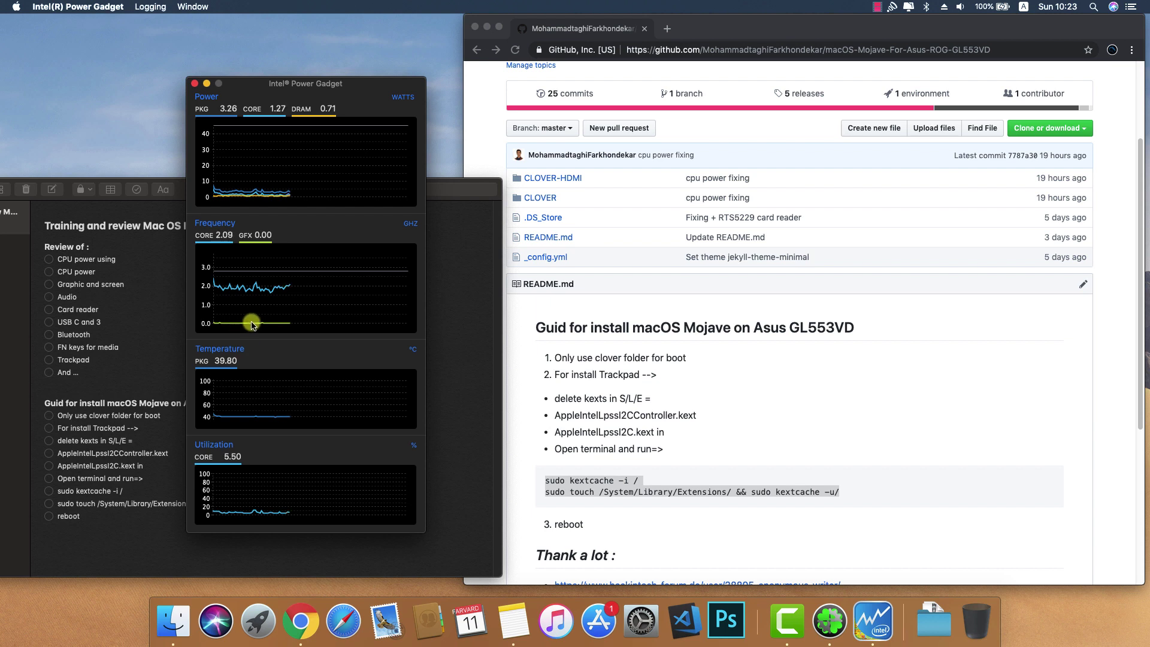
Tick the 'CPU power using' item in the Notes checklist.
{"action": "left_click", "coordinate": [115, 316]}
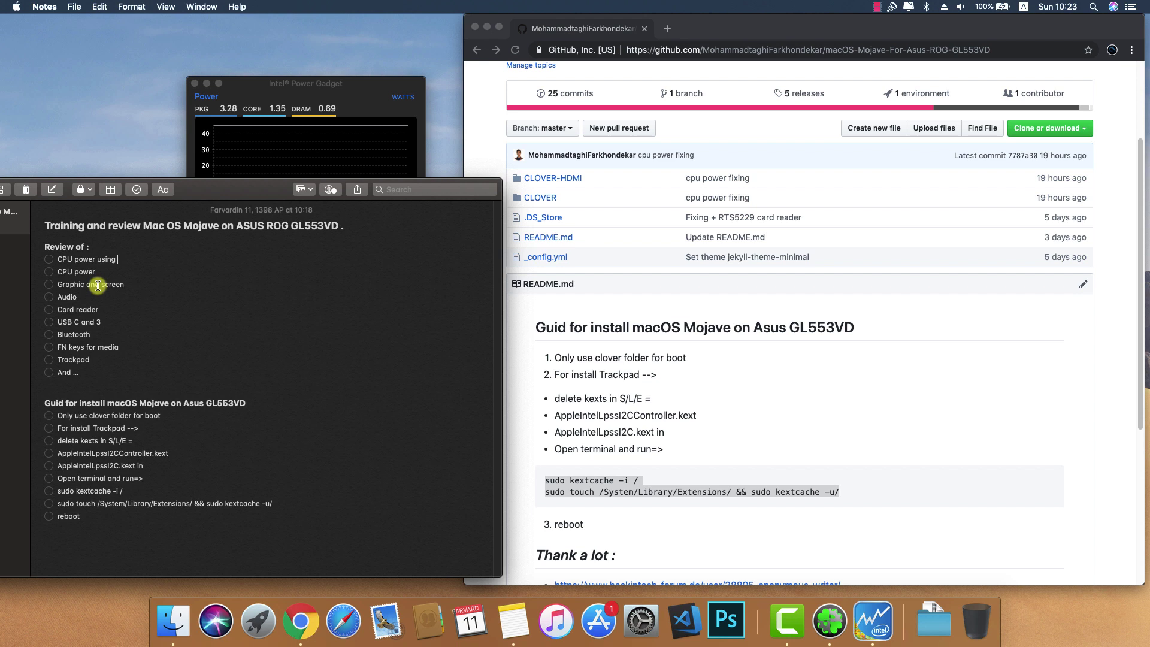
{"action": "left_click_drag", "start_coordinate": [96, 272], "coordinate": [52, 274]}
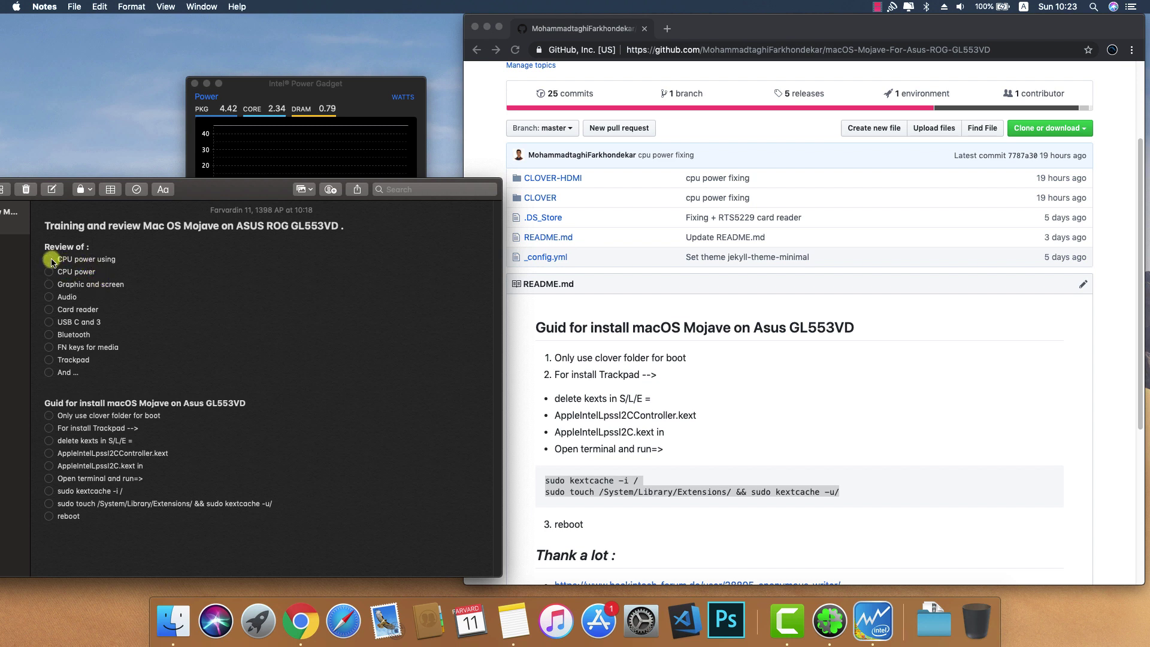
{"action": "left_click", "coordinate": [48, 259]}
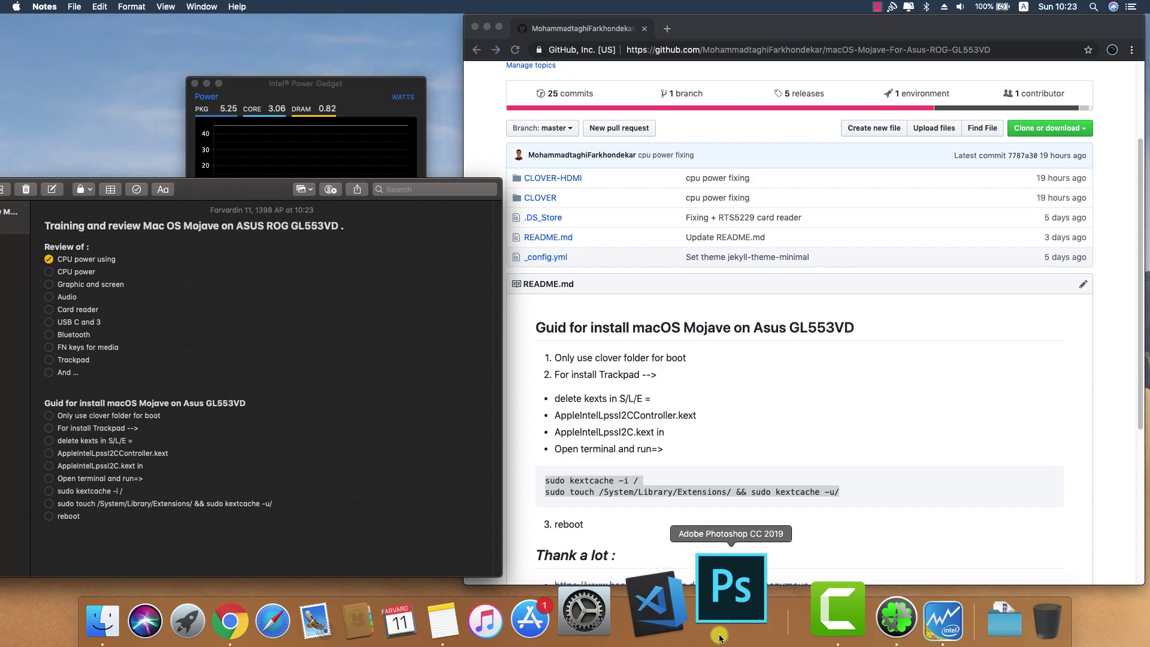
Launch Visual Studio Code, then Final Cut Pro and iMovie from the Video folder.
{"action": "left_click", "coordinate": [698, 630]}
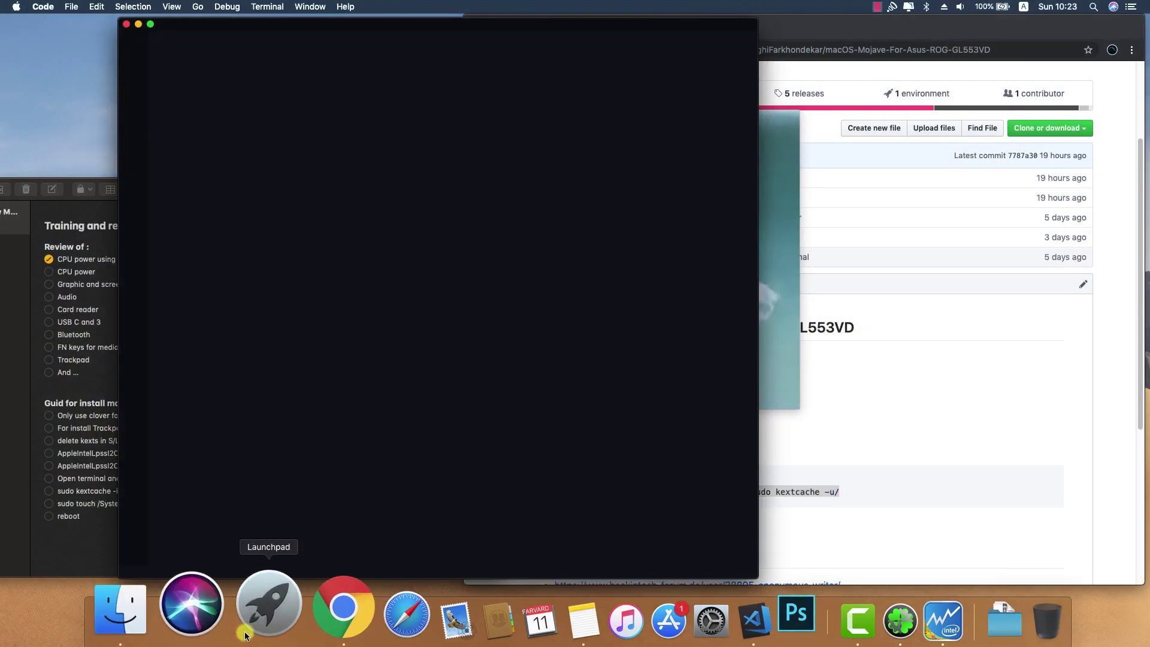
{"action": "left_click", "coordinate": [244, 633]}
{"action": "scroll", "coordinate": [684, 365], "scroll_direction": "right", "scroll_amount": 3}
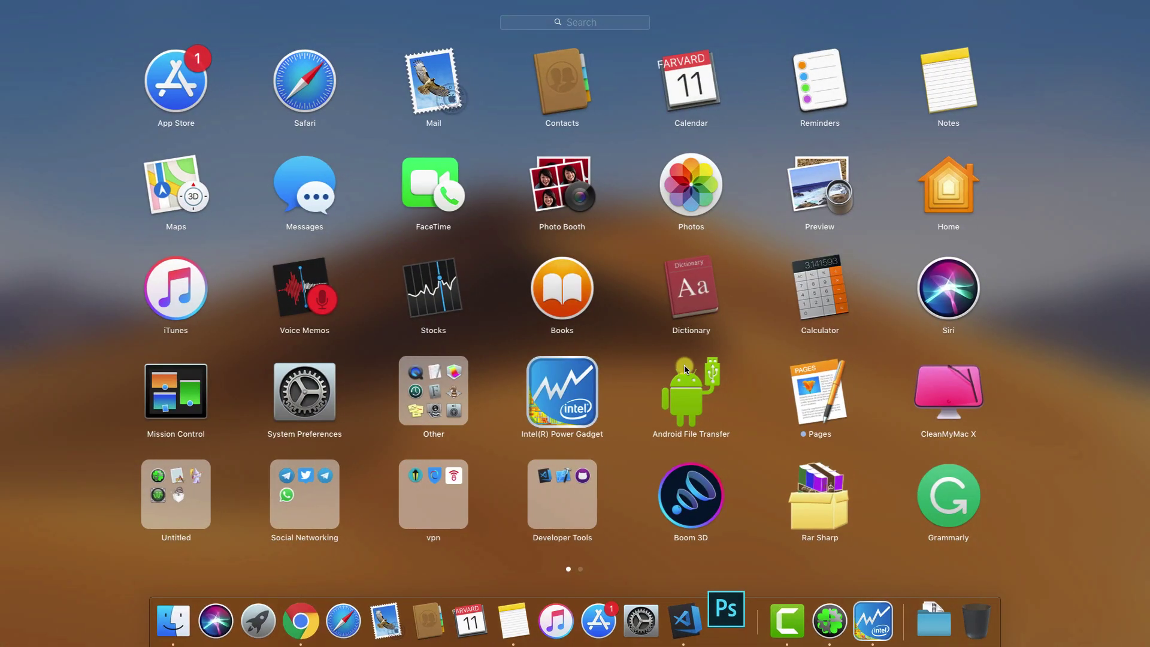
{"action": "left_click", "coordinate": [691, 77]}
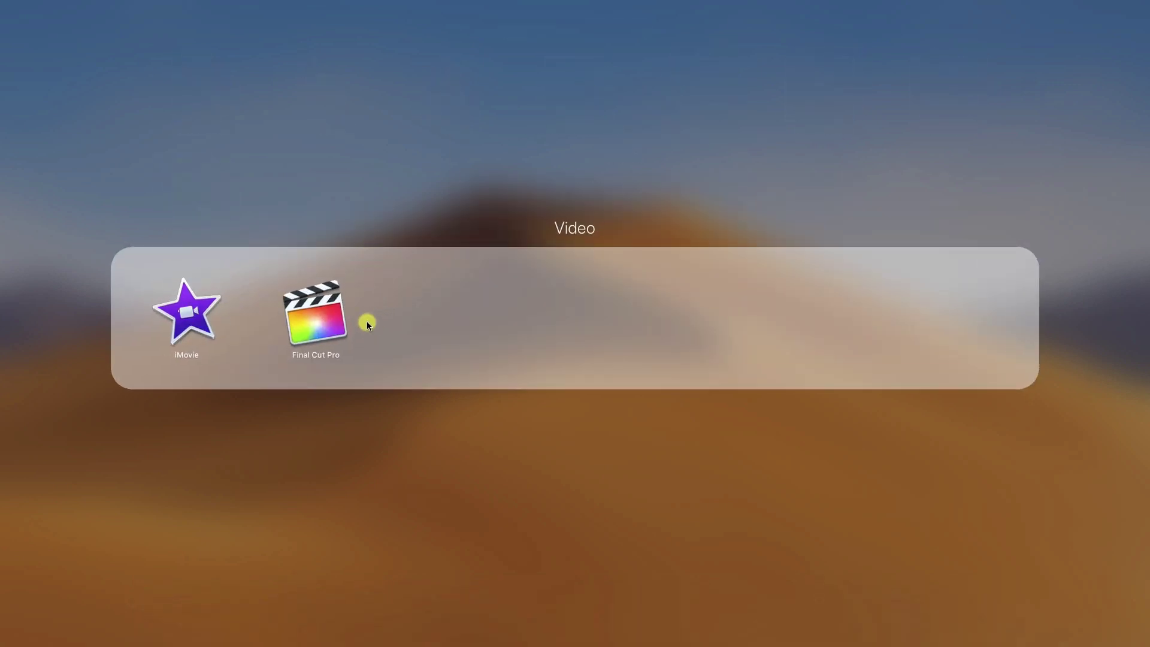
{"action": "left_click", "coordinate": [366, 320]}
{"action": "left_click", "coordinate": [250, 626]}
{"action": "left_click", "coordinate": [198, 357]}
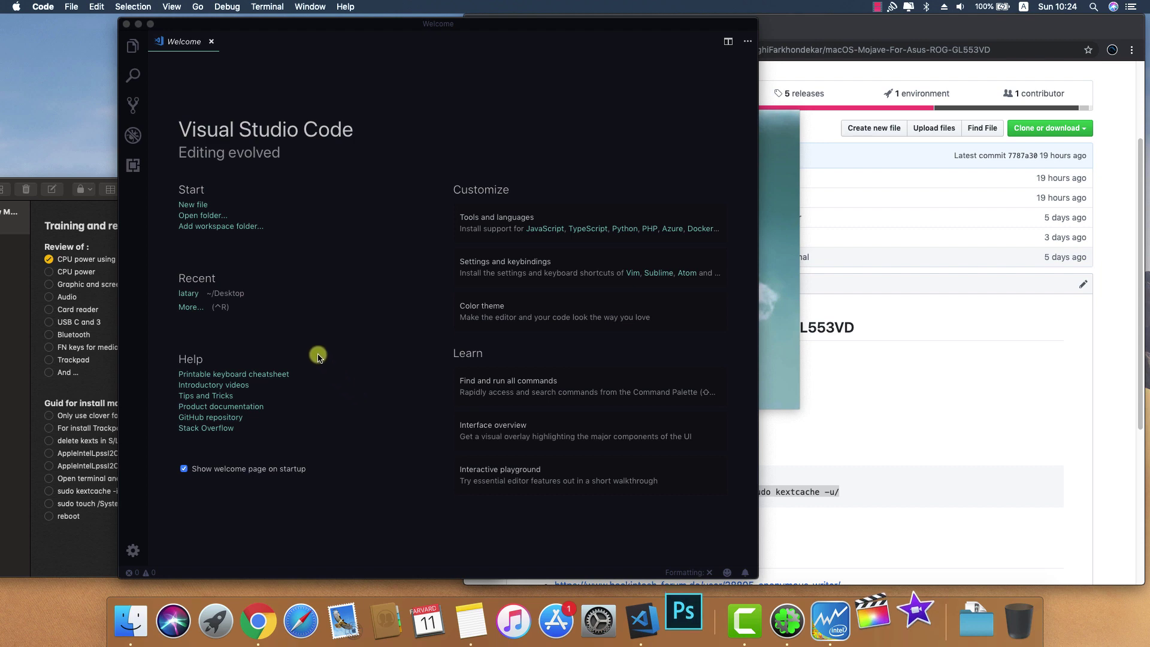
Drag the Visual Studio Code window to the right side and bring Power Gadget forward.
{"action": "left_click", "coordinate": [302, 27]}
{"action": "left_click_drag", "start_coordinate": [301, 27], "coordinate": [658, 40]}
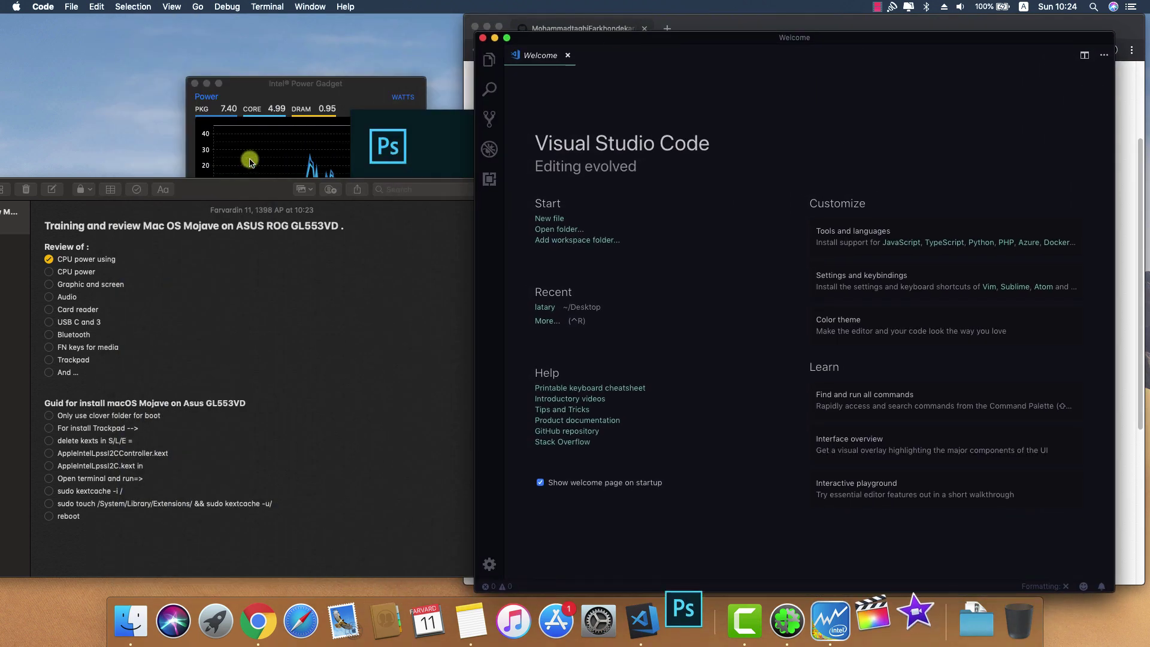
{"action": "left_click", "coordinate": [277, 160]}
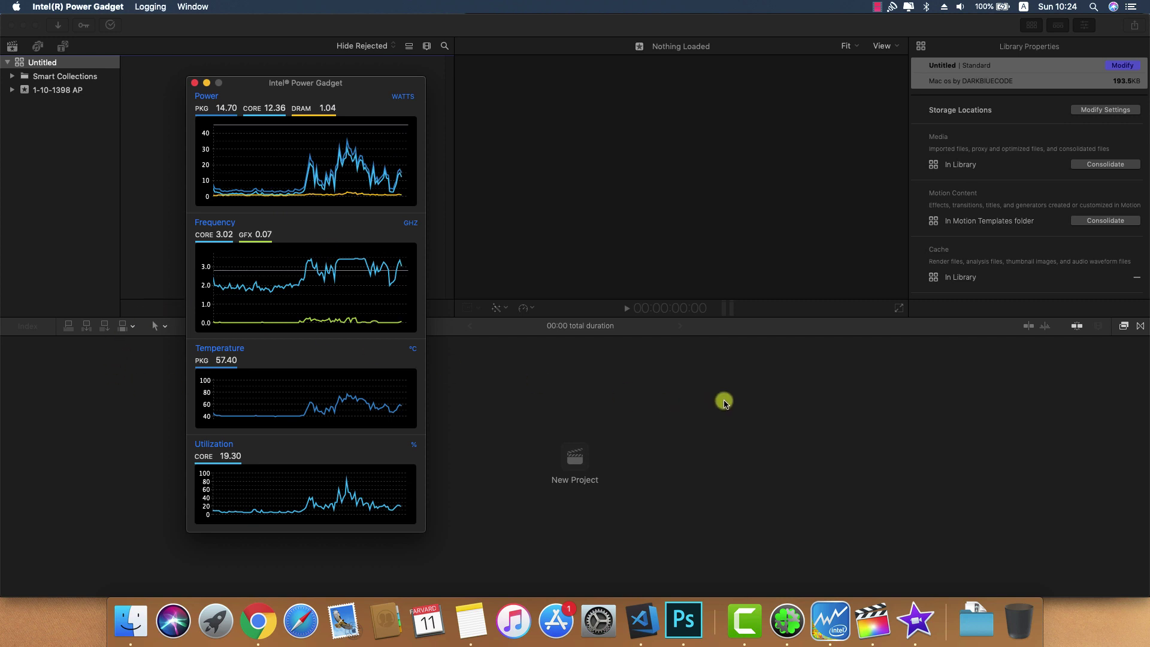
Switch rapidly between Final Cut Pro, iMovie, Power Gadget, Photoshop, VS Code, Clover and Camtasia from the Dock.
{"action": "left_click", "coordinate": [683, 391]}
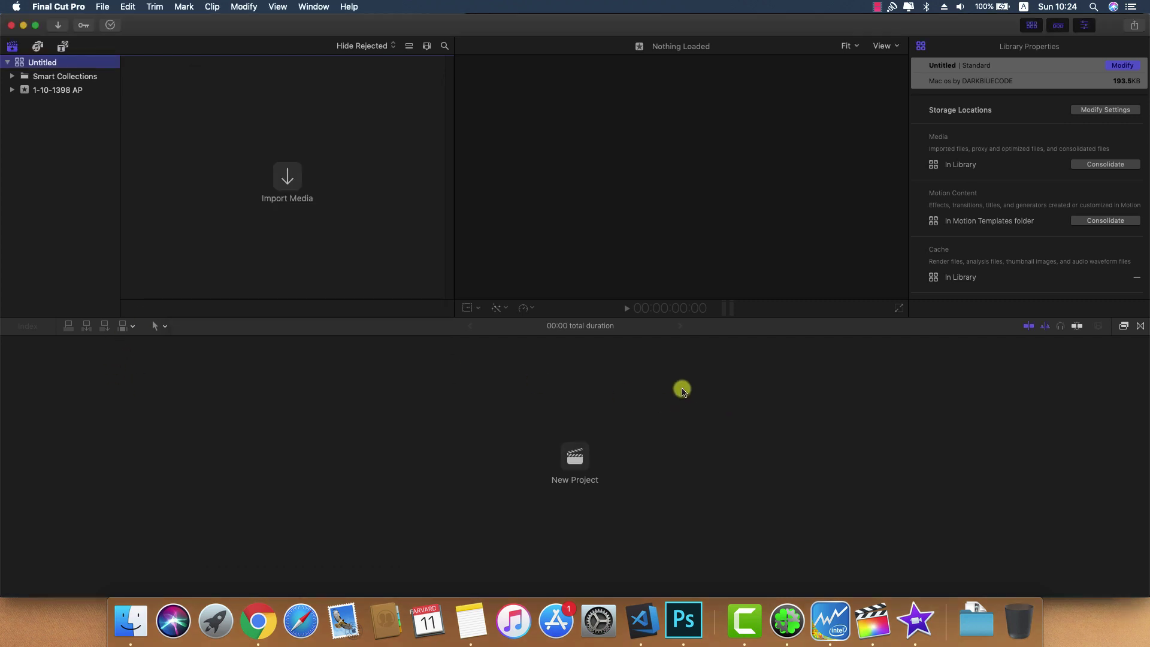
{"action": "left_click", "coordinate": [907, 610]}
{"action": "left_click", "coordinate": [860, 608]}
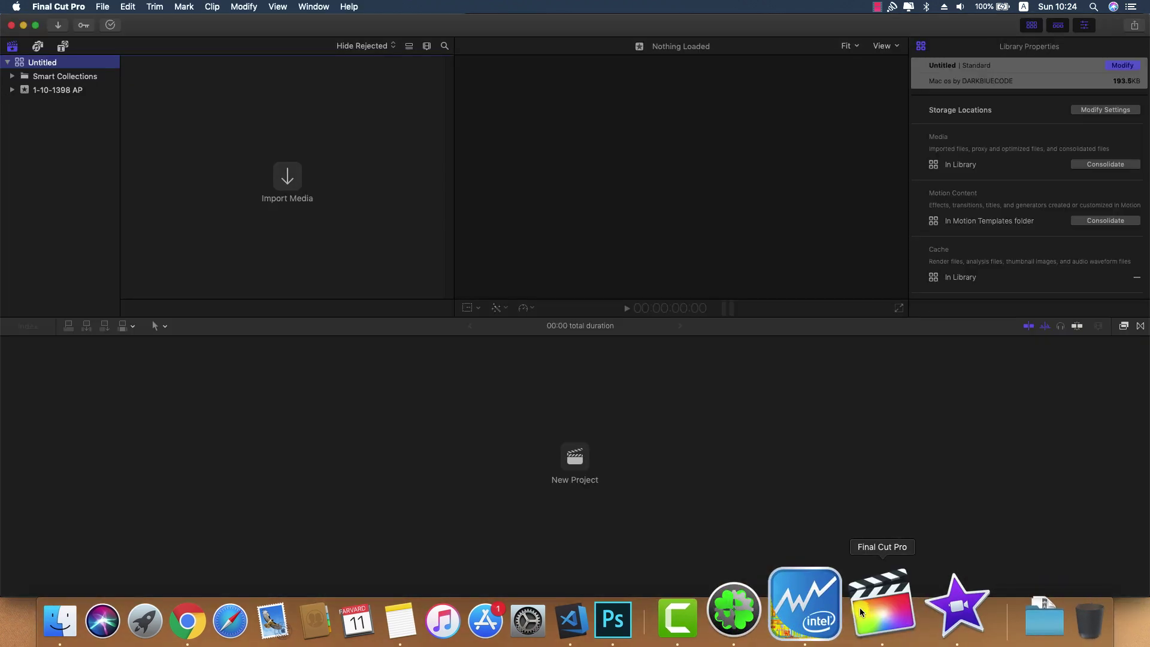
{"action": "left_click", "coordinate": [837, 612]}
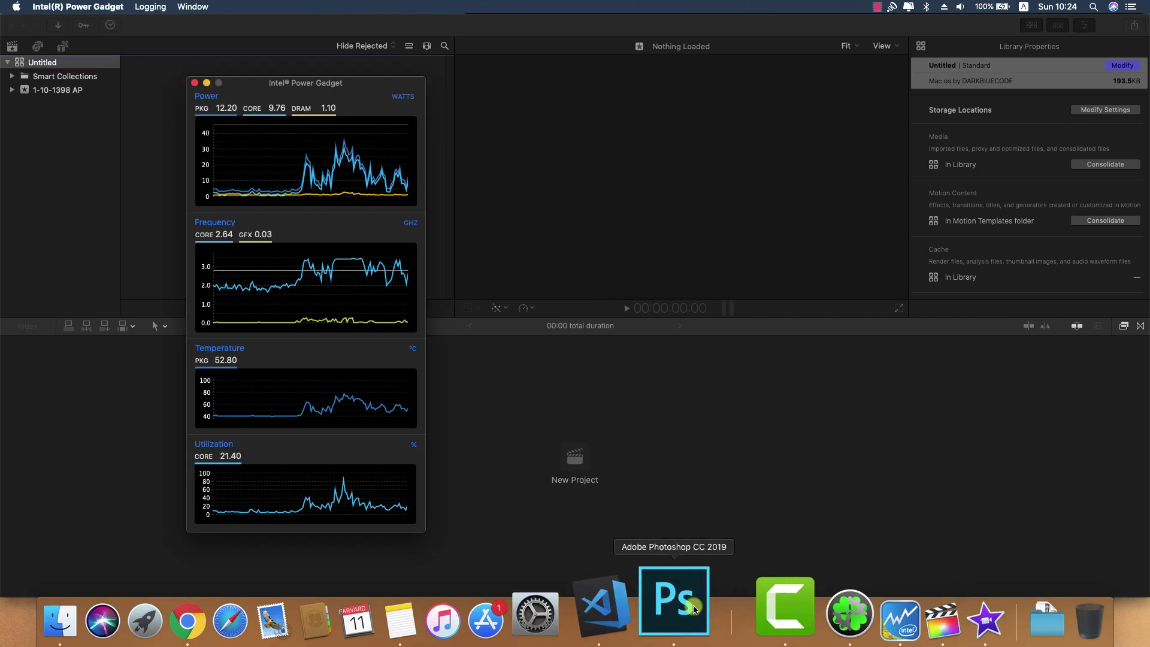
{"action": "left_click", "coordinate": [672, 610]}
{"action": "left_click", "coordinate": [641, 608]}
{"action": "left_click", "coordinate": [689, 604]}
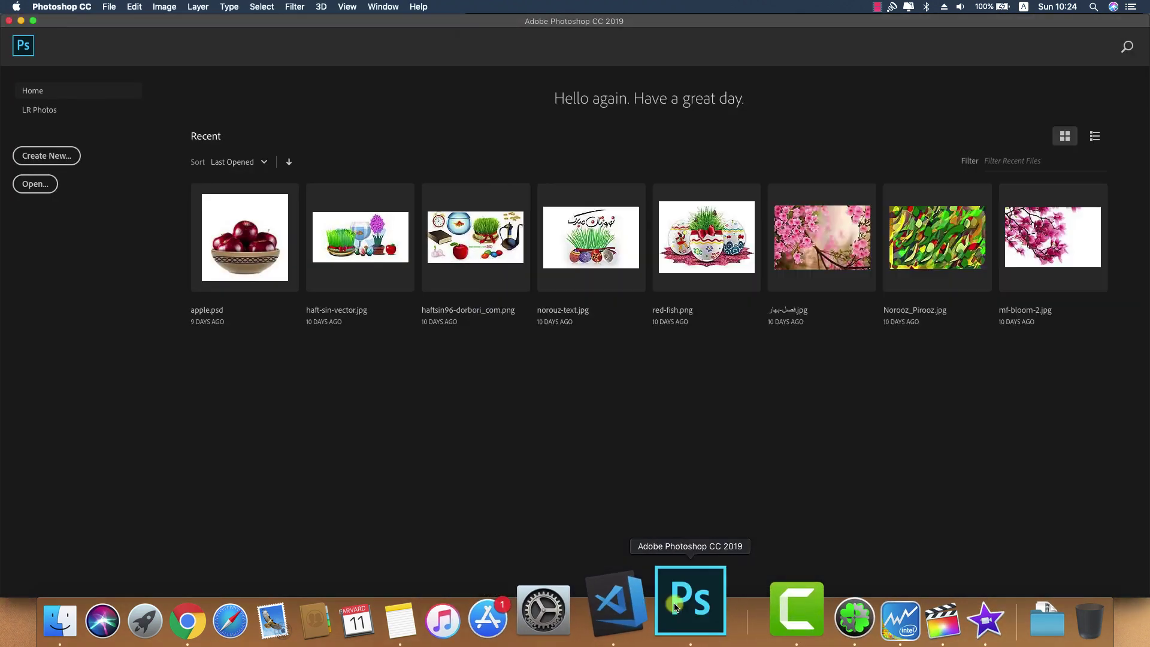
{"action": "left_click", "coordinate": [802, 606]}
{"action": "left_click", "coordinate": [849, 603]}
{"action": "left_click", "coordinate": [901, 606]}
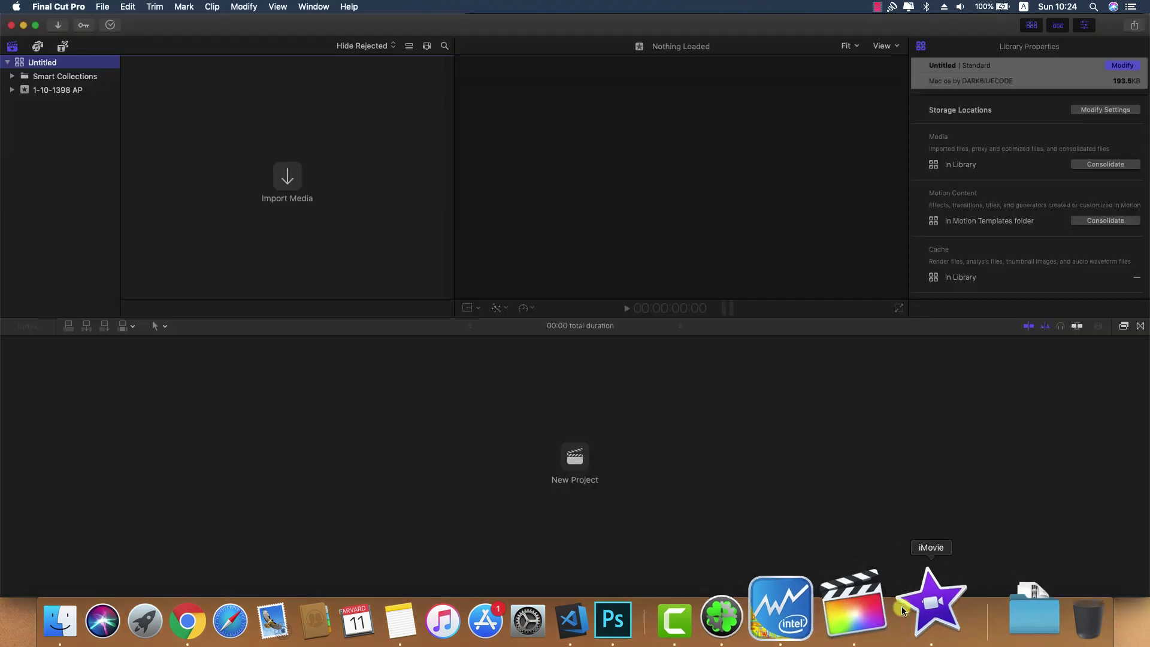
{"action": "left_click", "coordinate": [934, 607]}
{"action": "left_click", "coordinate": [873, 609]}
{"action": "left_click", "coordinate": [819, 606]}
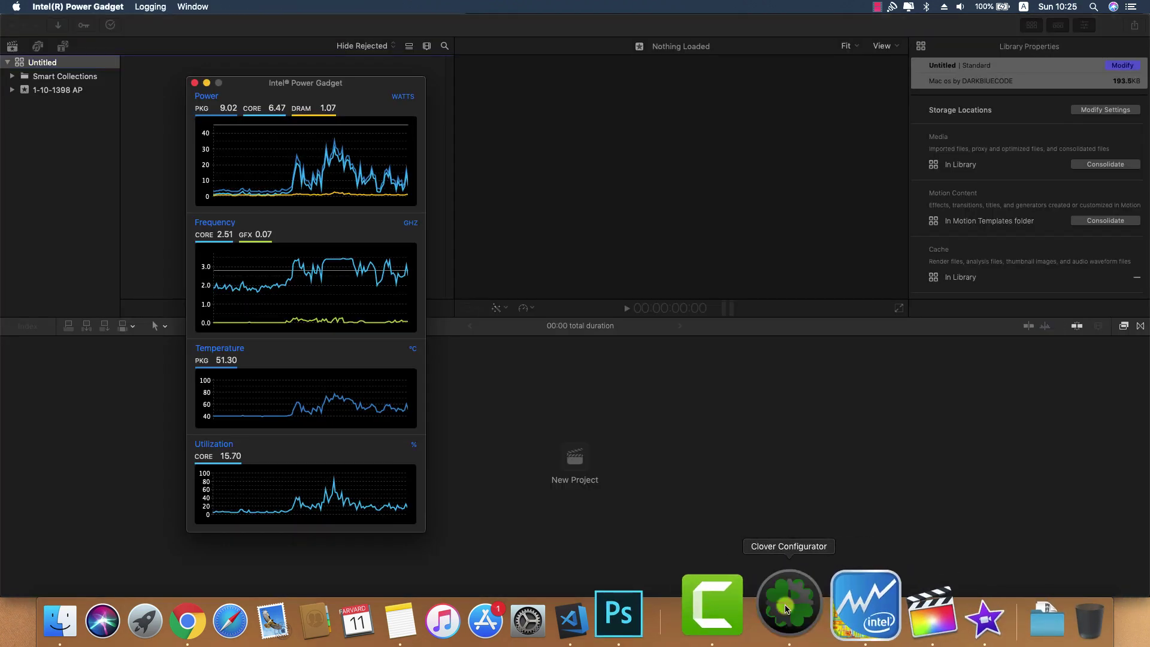
{"action": "left_click", "coordinate": [779, 607]}
{"action": "left_click", "coordinate": [744, 609]}
{"action": "left_click", "coordinate": [669, 596]}
{"action": "left_click", "coordinate": [638, 606]}
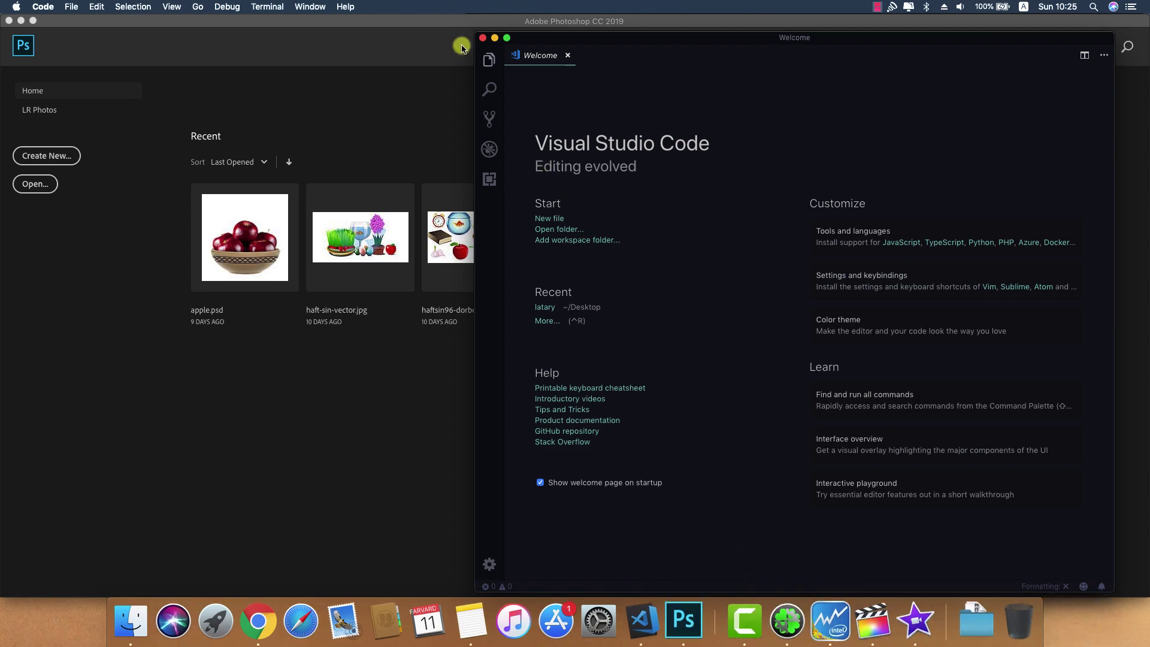
Close the VS Code, Photoshop, Clover Configurator, Final Cut Pro and iMovie windows.
{"action": "left_click", "coordinate": [483, 38]}
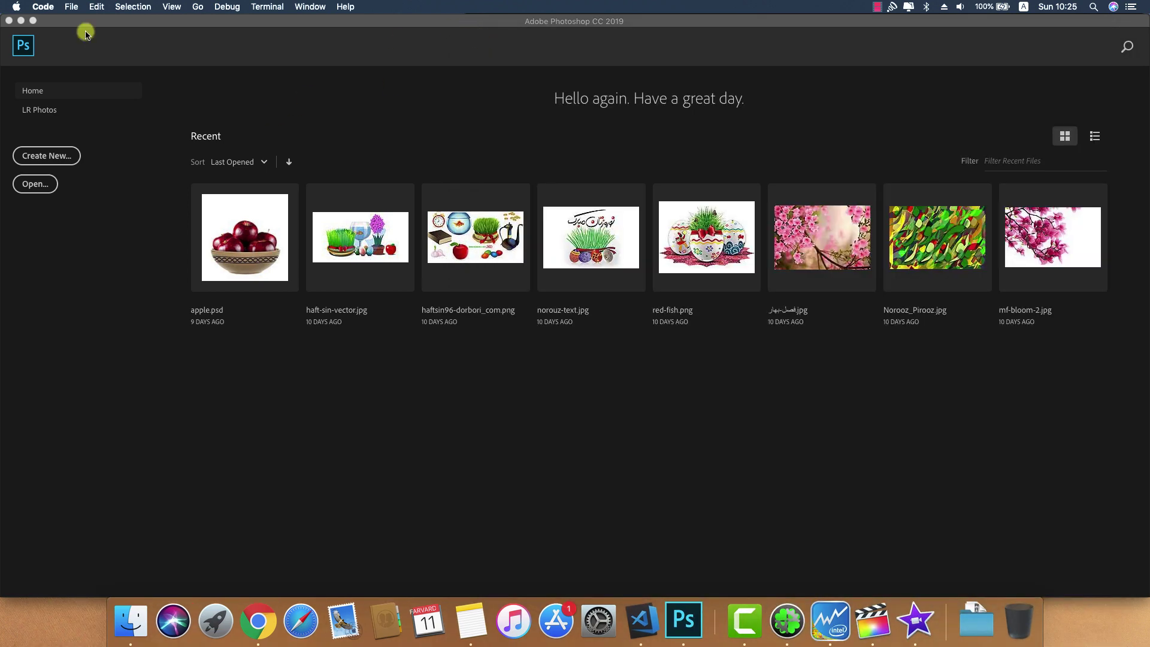
{"action": "left_click", "coordinate": [12, 22]}
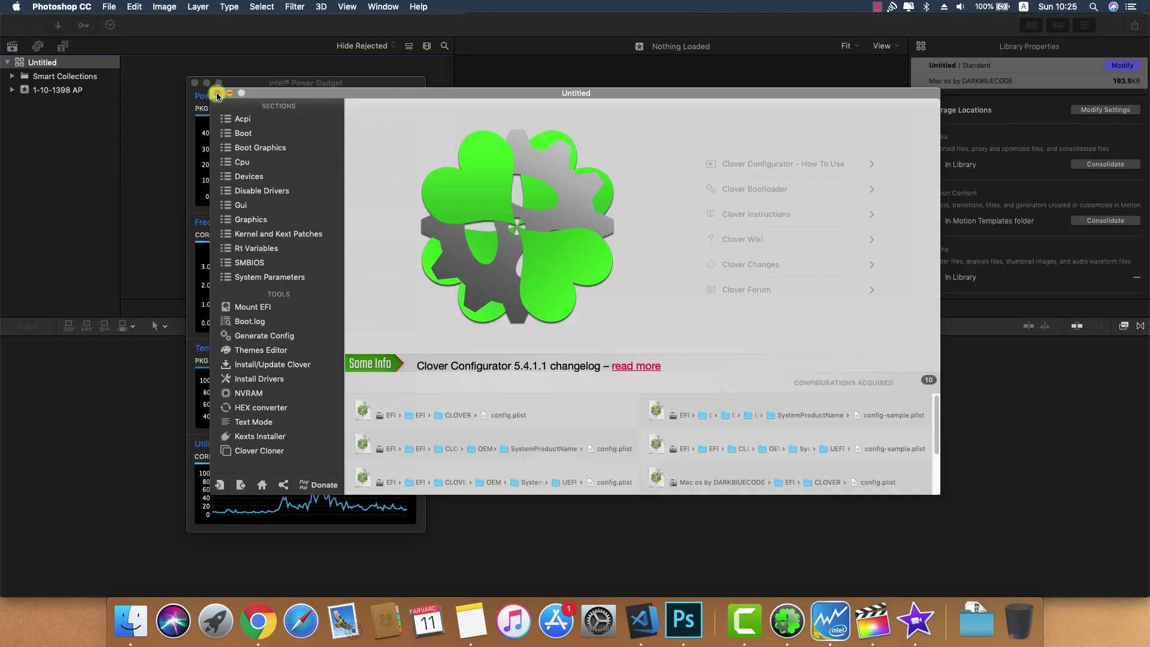
{"action": "left_click", "coordinate": [216, 94]}
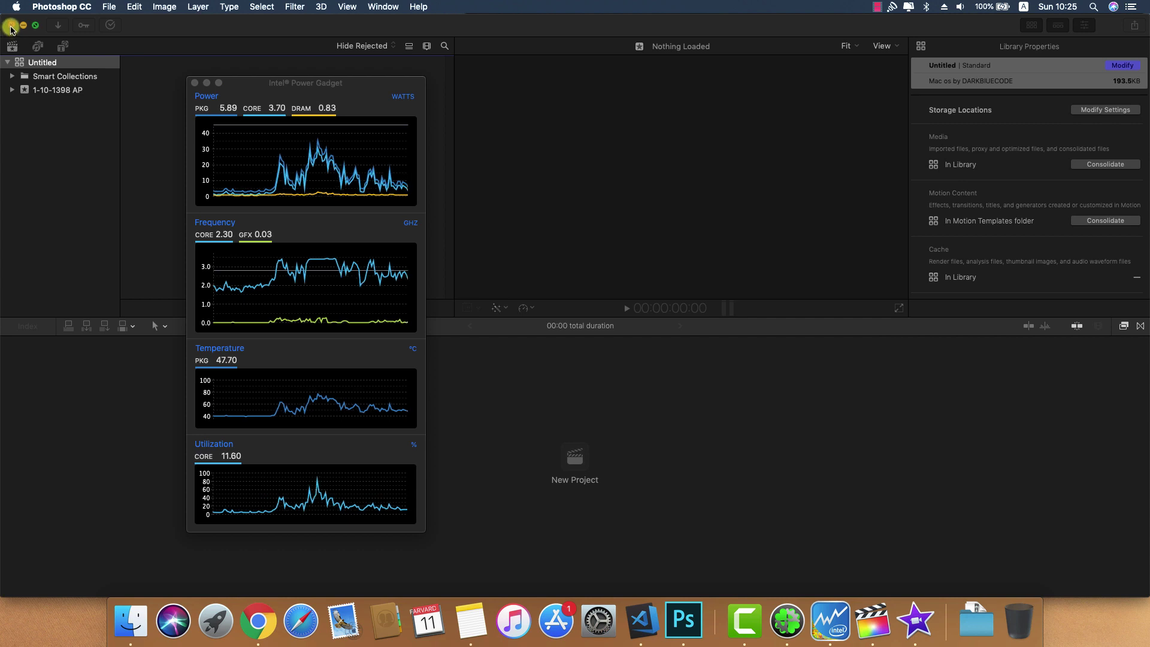
{"action": "left_click", "coordinate": [11, 25]}
{"action": "left_click", "coordinate": [11, 25]}
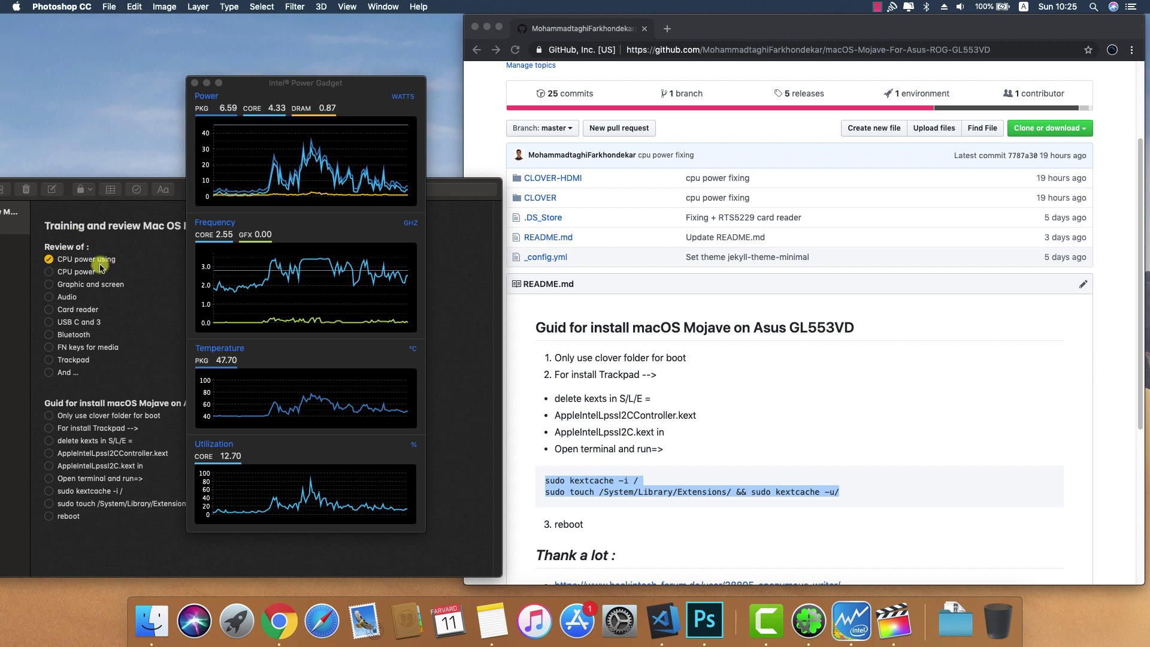
Tick CPU power, move the Power Gadget graphs right over the browser, and open About This Mac.
{"action": "left_click", "coordinate": [60, 271]}
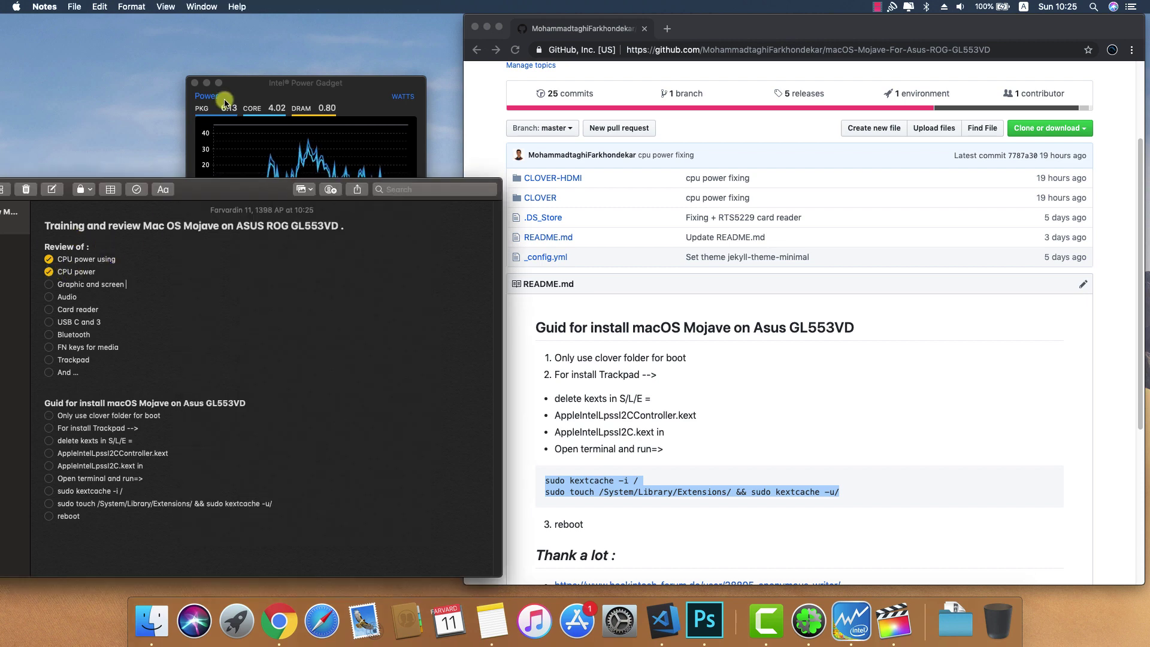
{"action": "left_click_drag", "start_coordinate": [225, 103], "coordinate": [611, 105]}
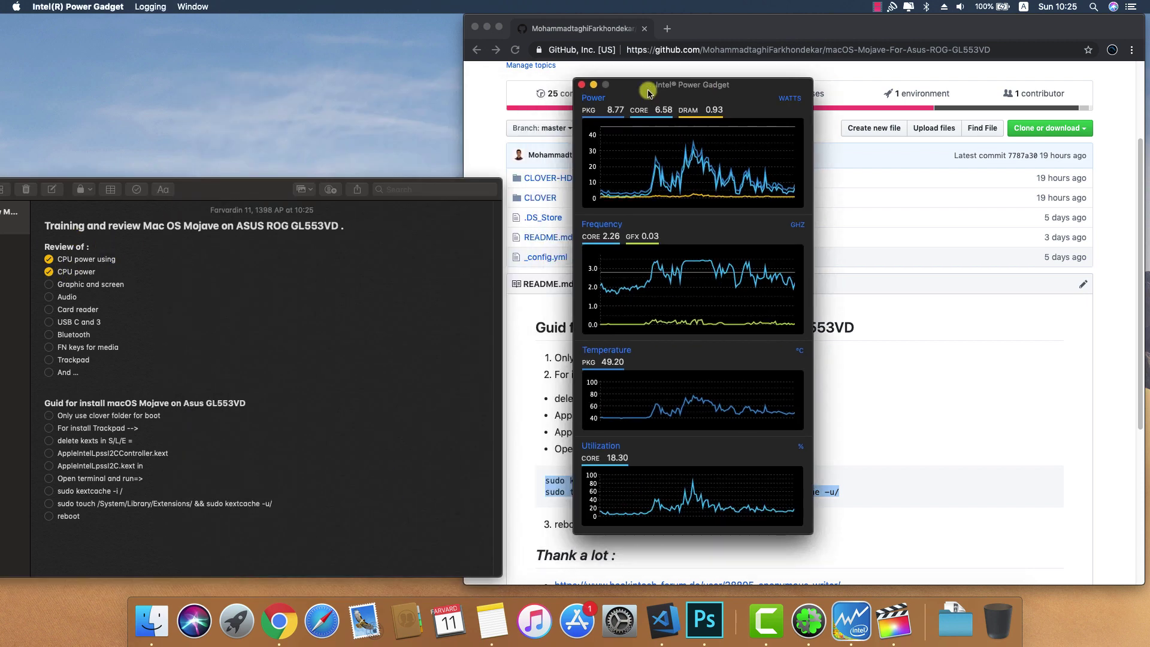
{"action": "left_click", "coordinate": [131, 305]}
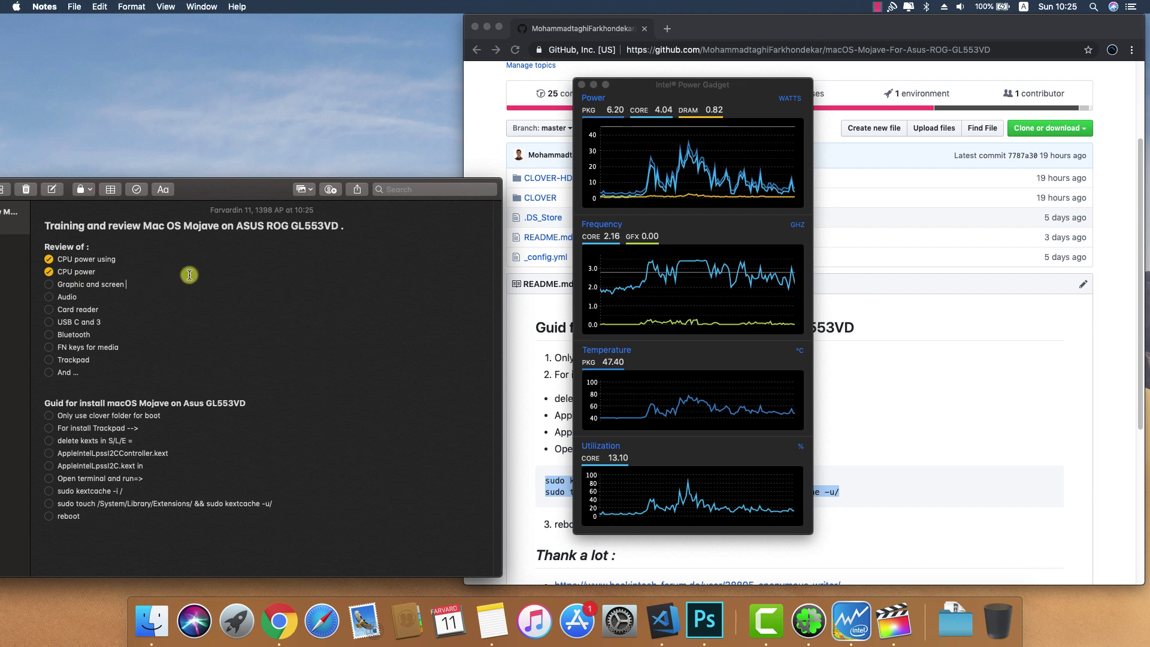
{"action": "left_click", "coordinate": [16, 6]}
{"action": "left_click", "coordinate": [33, 21]}
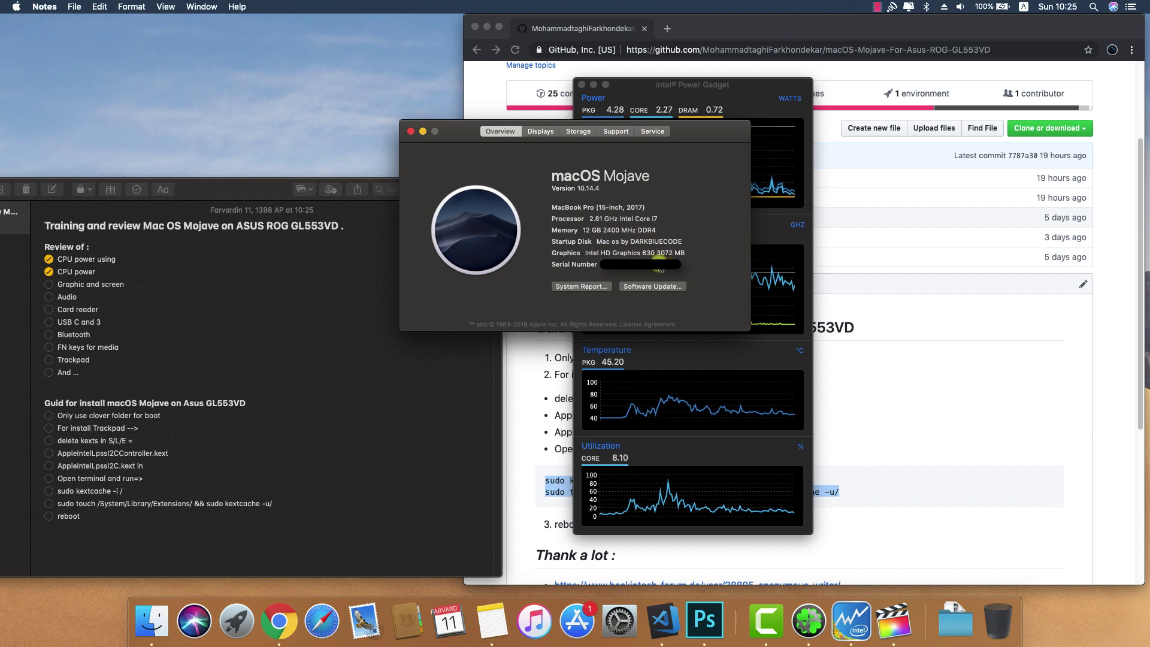
Lower the built-in display's brightness slightly and review its Night Shift settings (Schedule Off).
{"action": "left_click", "coordinate": [533, 133]}
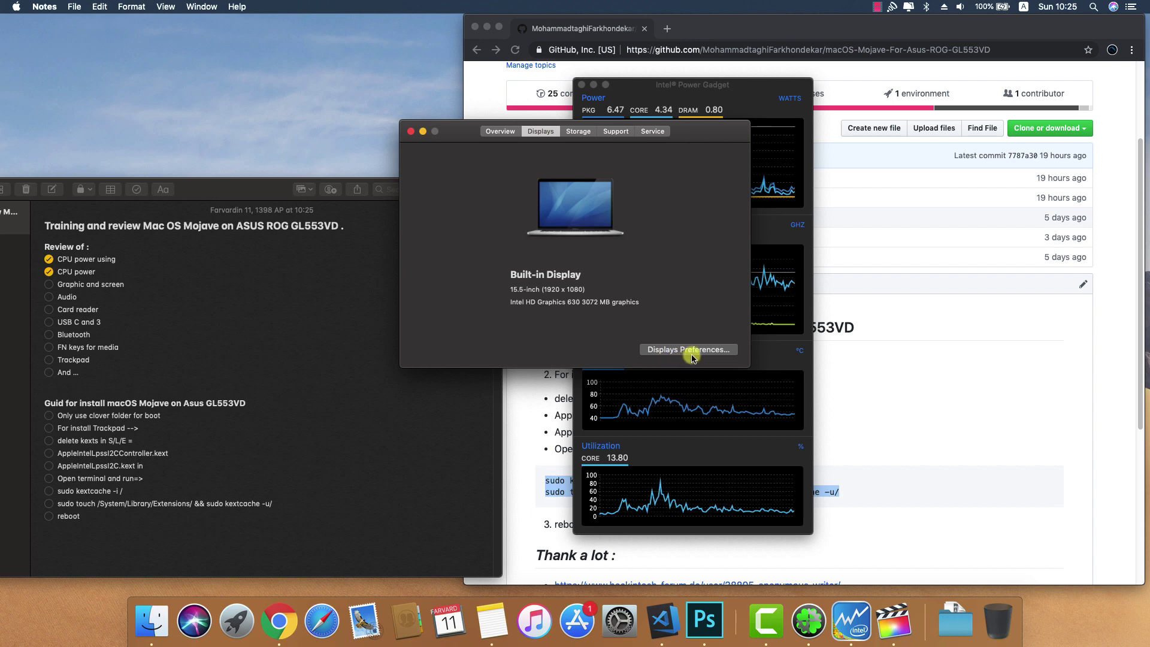
{"action": "left_click", "coordinate": [692, 354]}
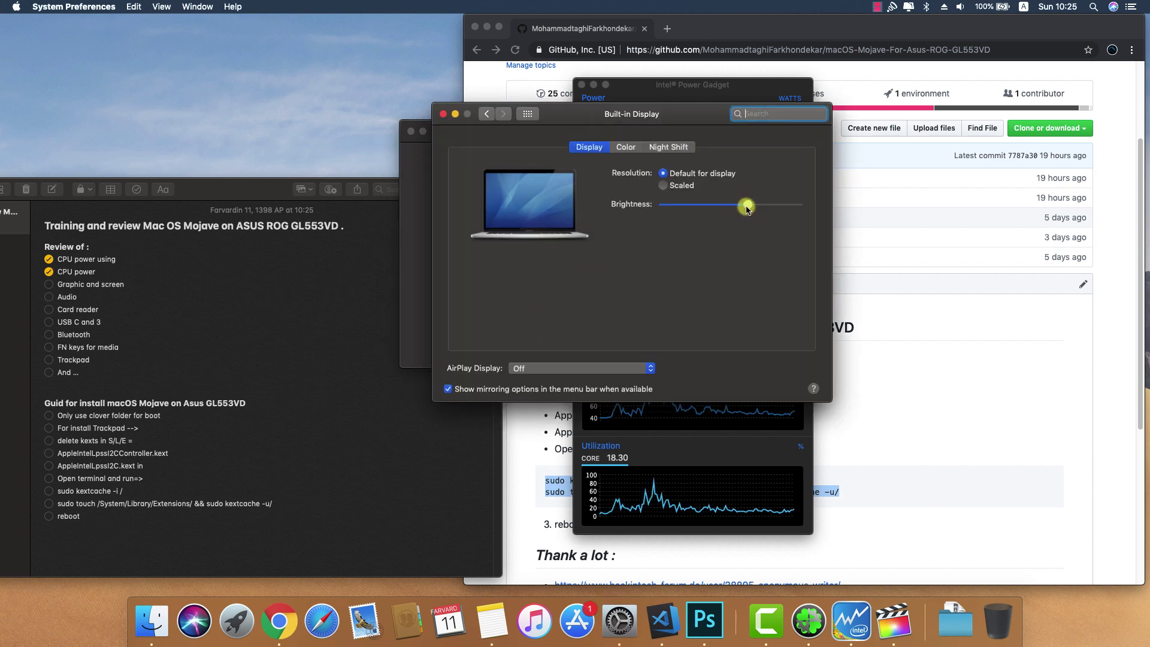
{"action": "left_click_drag", "start_coordinate": [747, 208], "coordinate": [724, 212]}
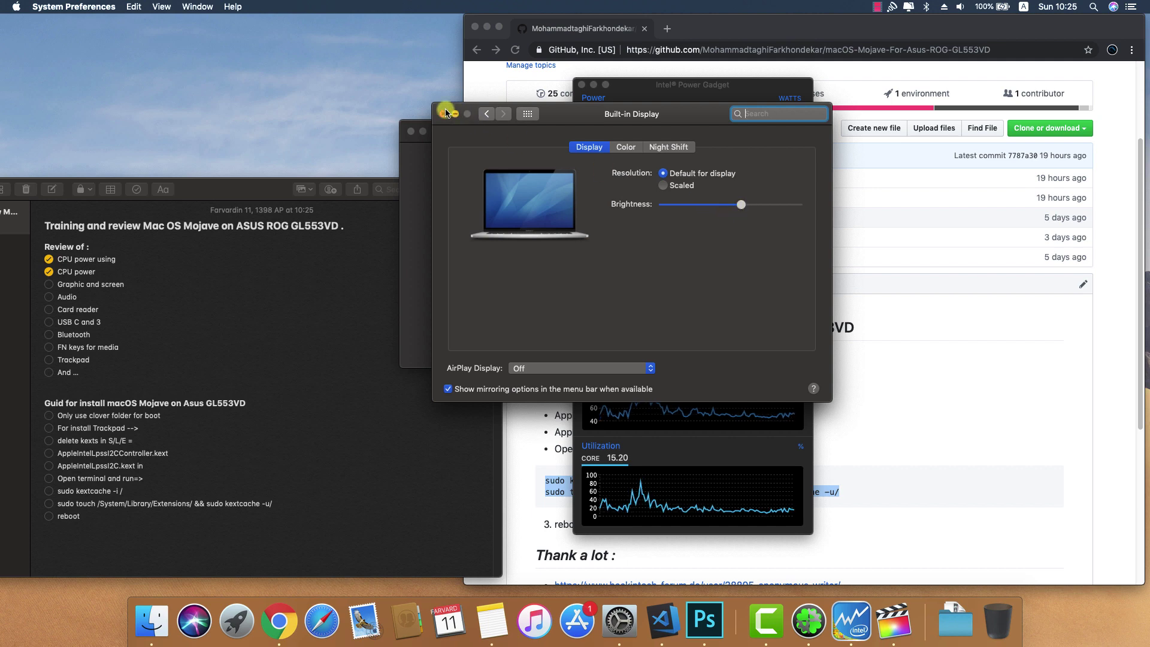
{"action": "left_click", "coordinate": [677, 148]}
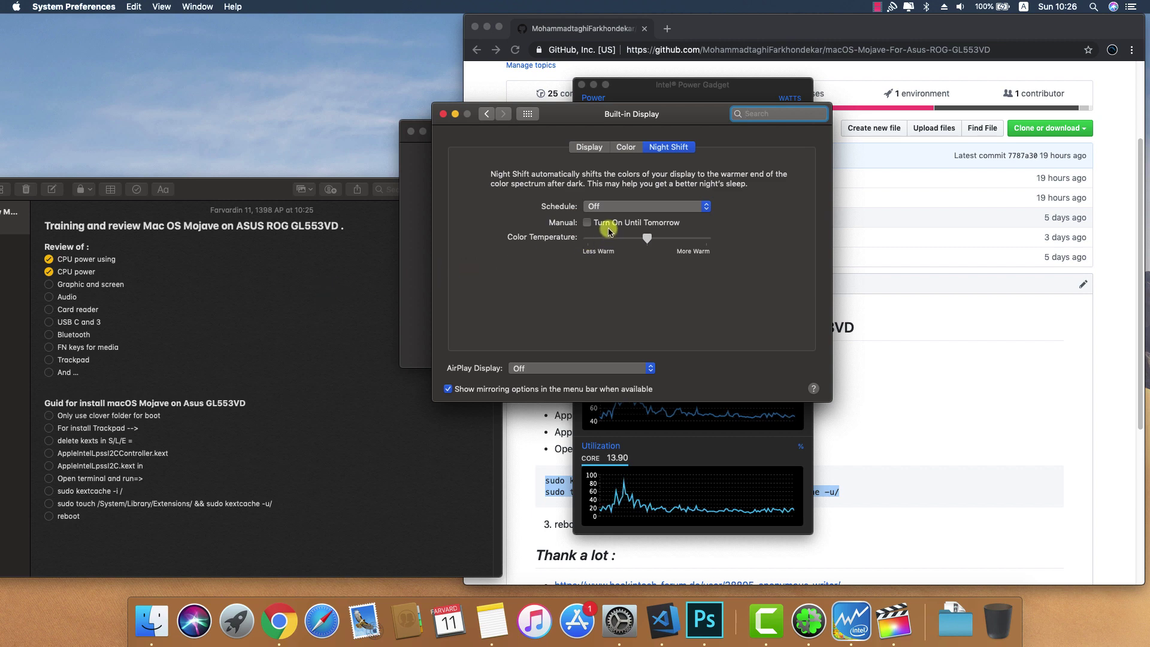
Close the display and About This Mac windows and tick 'Graphic and screen' in the checklist.
{"action": "left_click", "coordinate": [443, 114]}
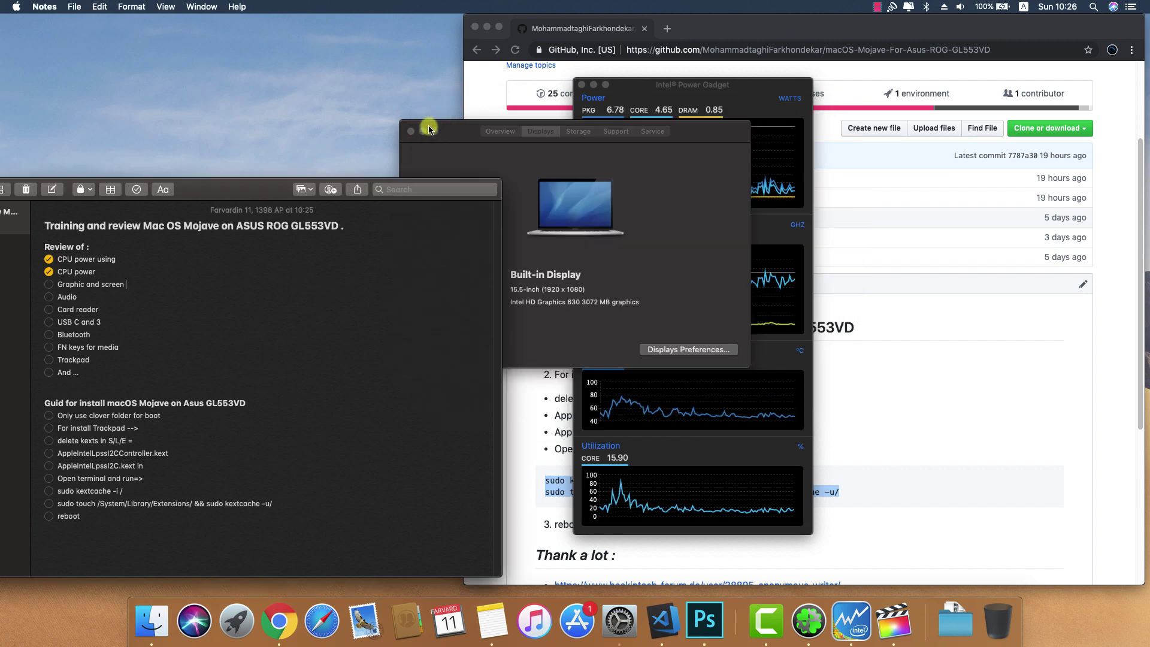
{"action": "left_click", "coordinate": [411, 131]}
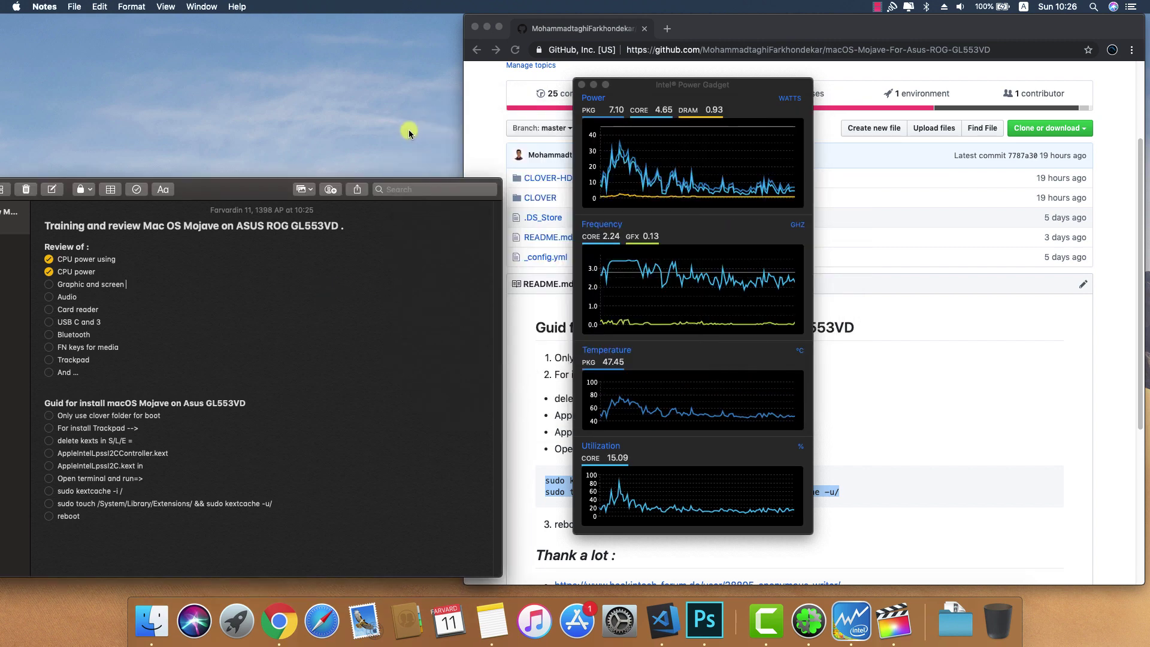
{"action": "left_click", "coordinate": [49, 285]}
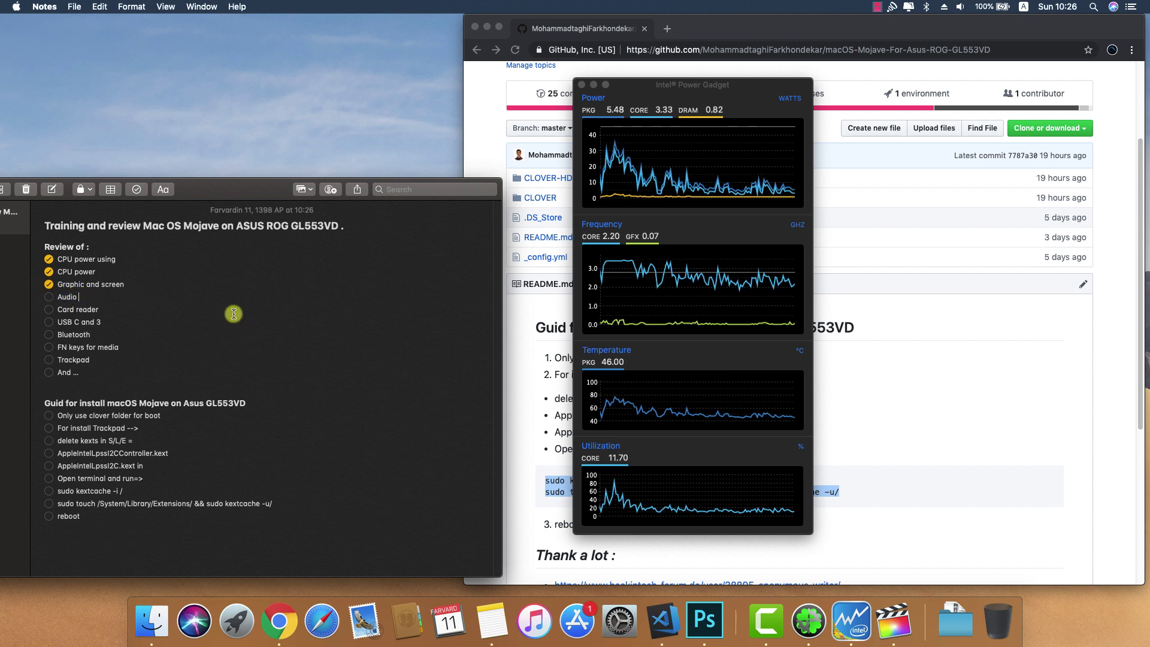
Check the Sound output devices, then the input devices (Internal Microphone, Line In, BoomAudio).
{"action": "left_click", "coordinate": [618, 620]}
{"action": "left_click", "coordinate": [803, 221]}
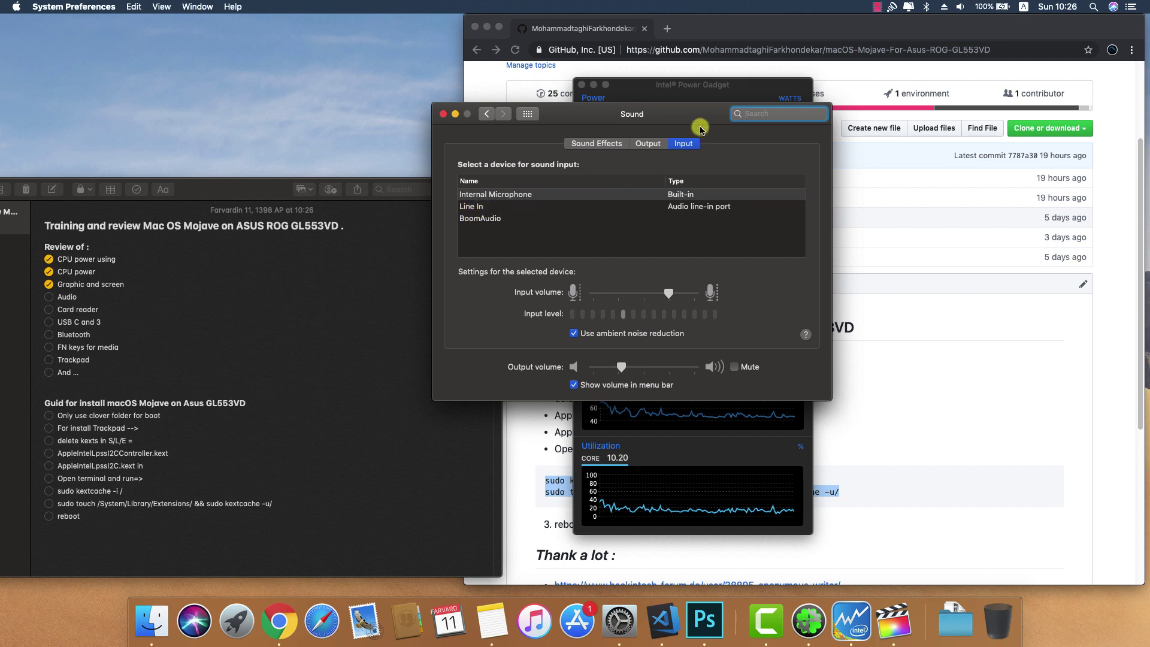
{"action": "left_click", "coordinate": [647, 146]}
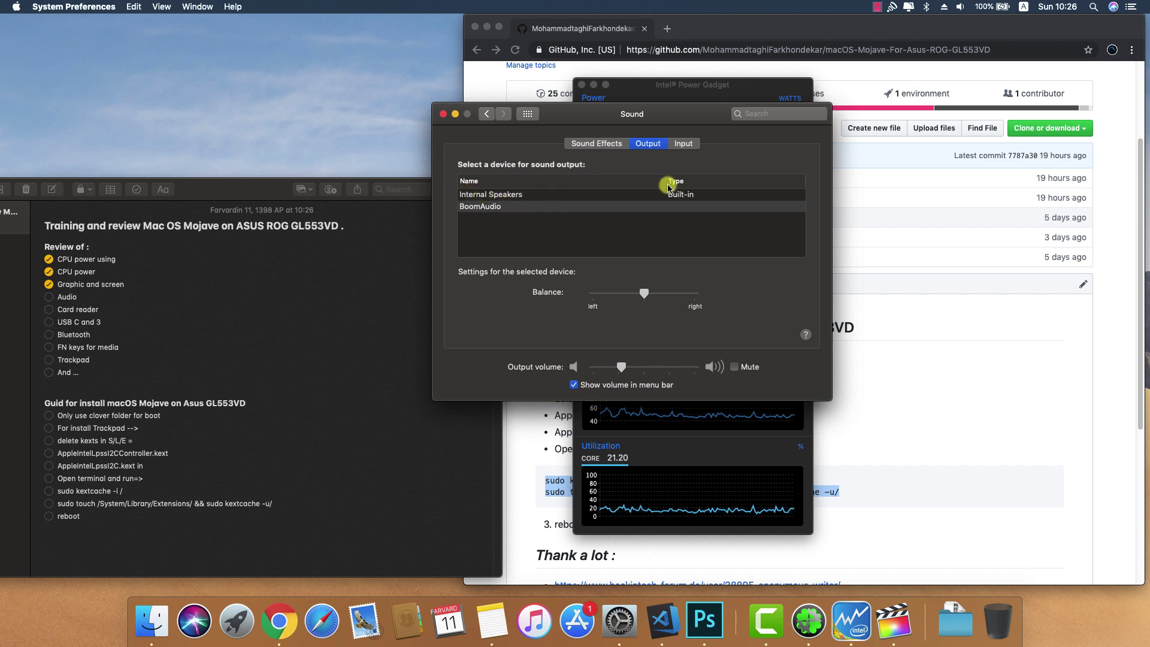
{"action": "left_click", "coordinate": [681, 145]}
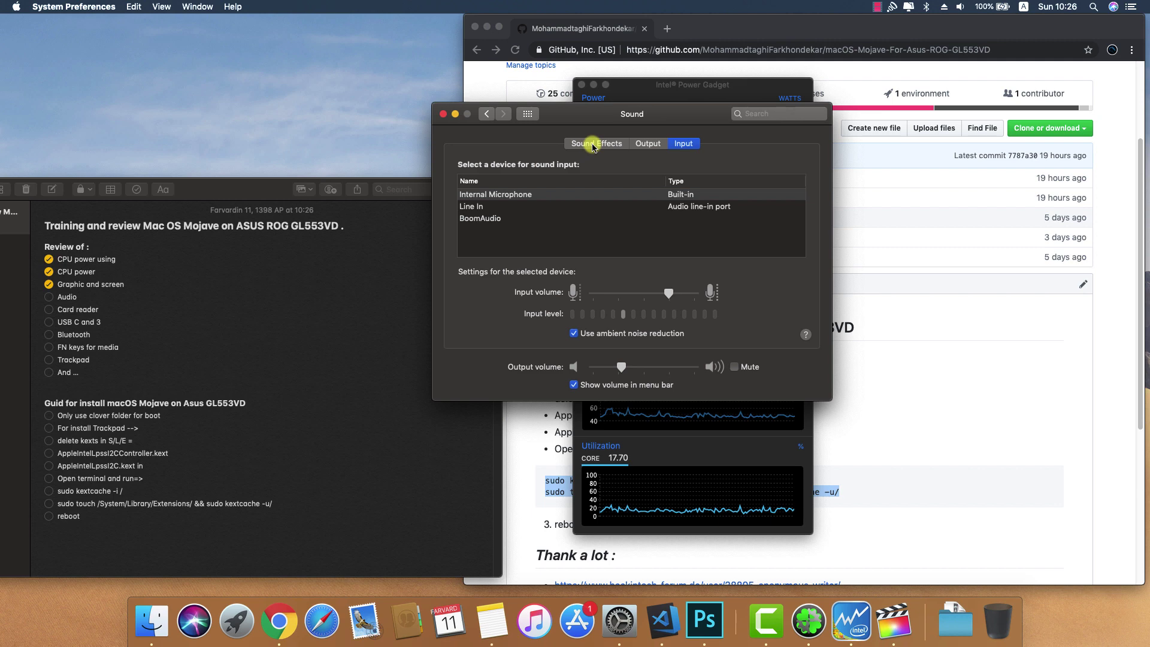
Tick Card reader, confirm the Nokia 6.1 phone in Bluetooth settings, then tick Bluetooth.
{"action": "left_click", "coordinate": [443, 114]}
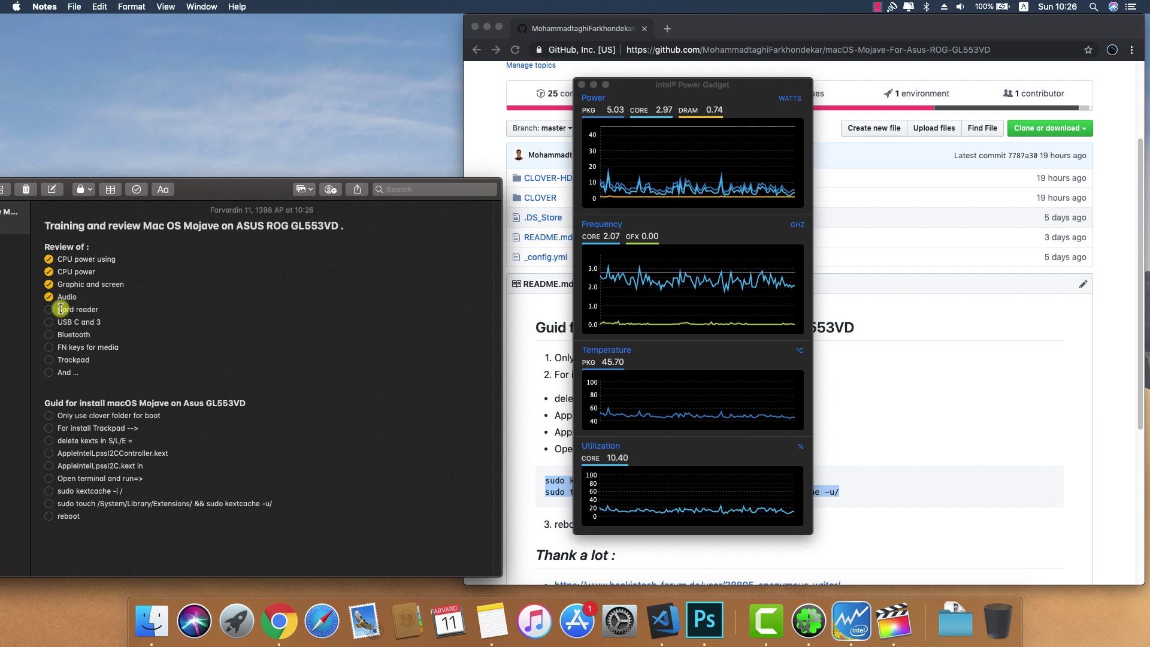
{"action": "left_click", "coordinate": [51, 310]}
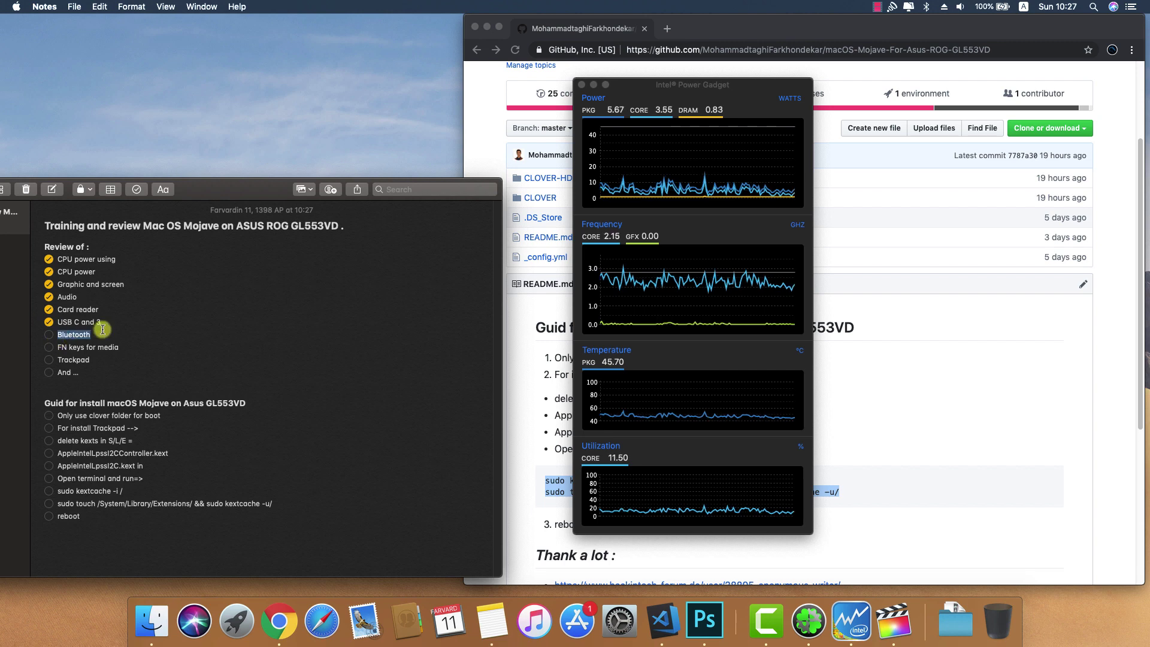
{"action": "left_click", "coordinate": [622, 643]}
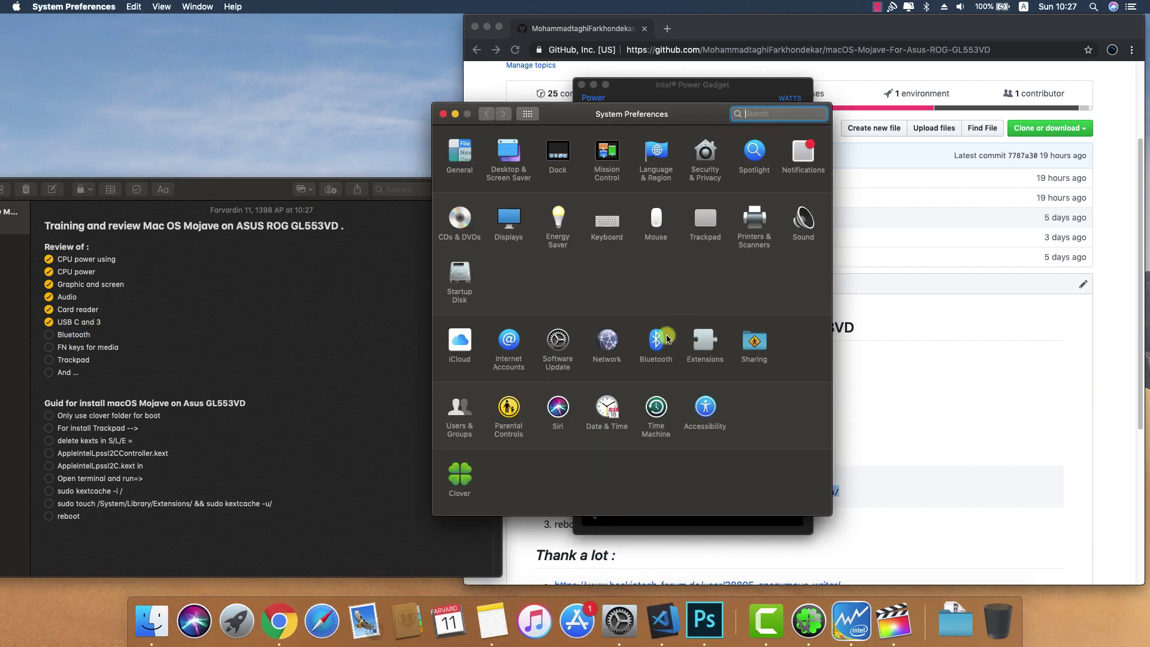
{"action": "left_click", "coordinate": [666, 339]}
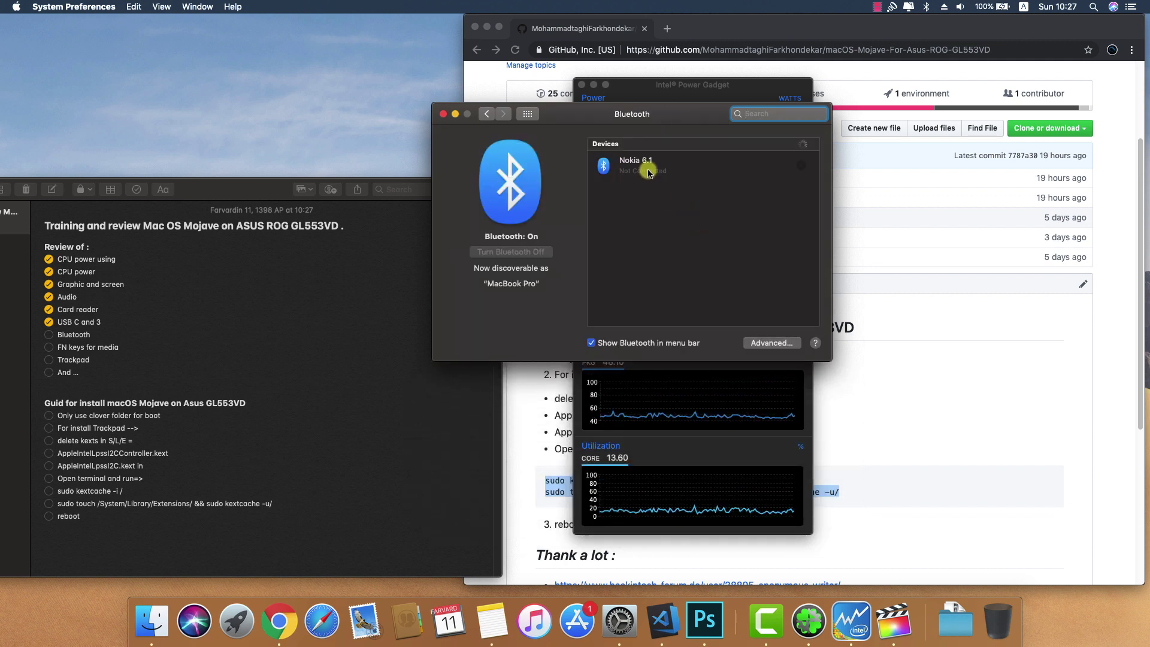
{"action": "left_click", "coordinate": [648, 173]}
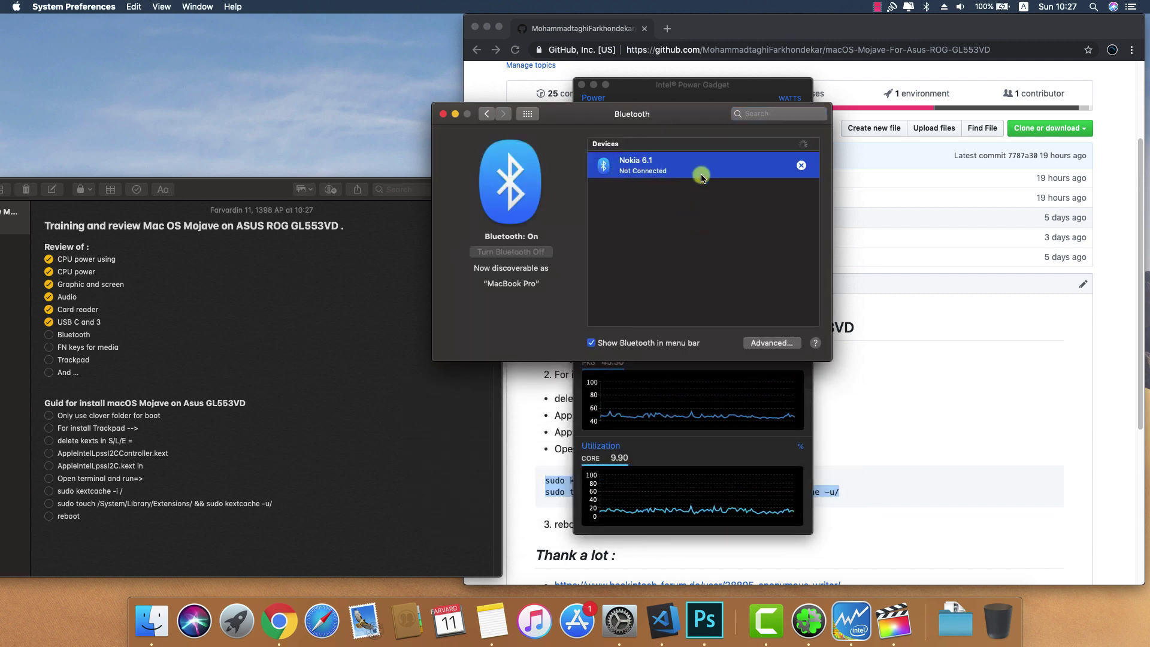
{"action": "left_click", "coordinate": [444, 114]}
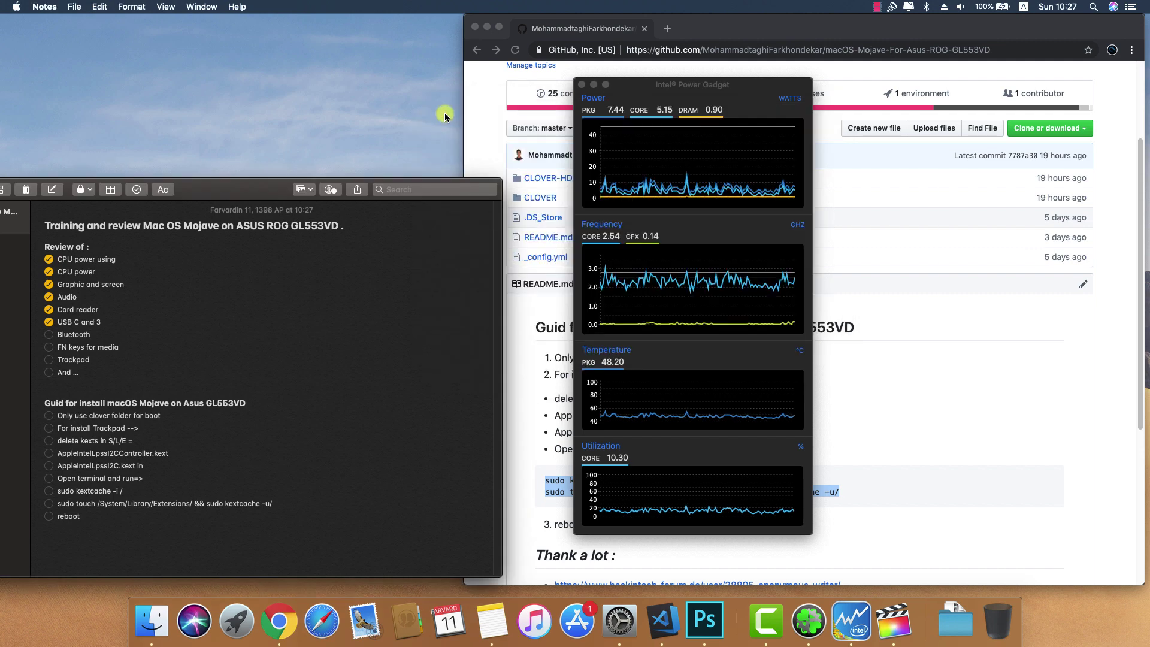
{"action": "left_click", "coordinate": [51, 335]}
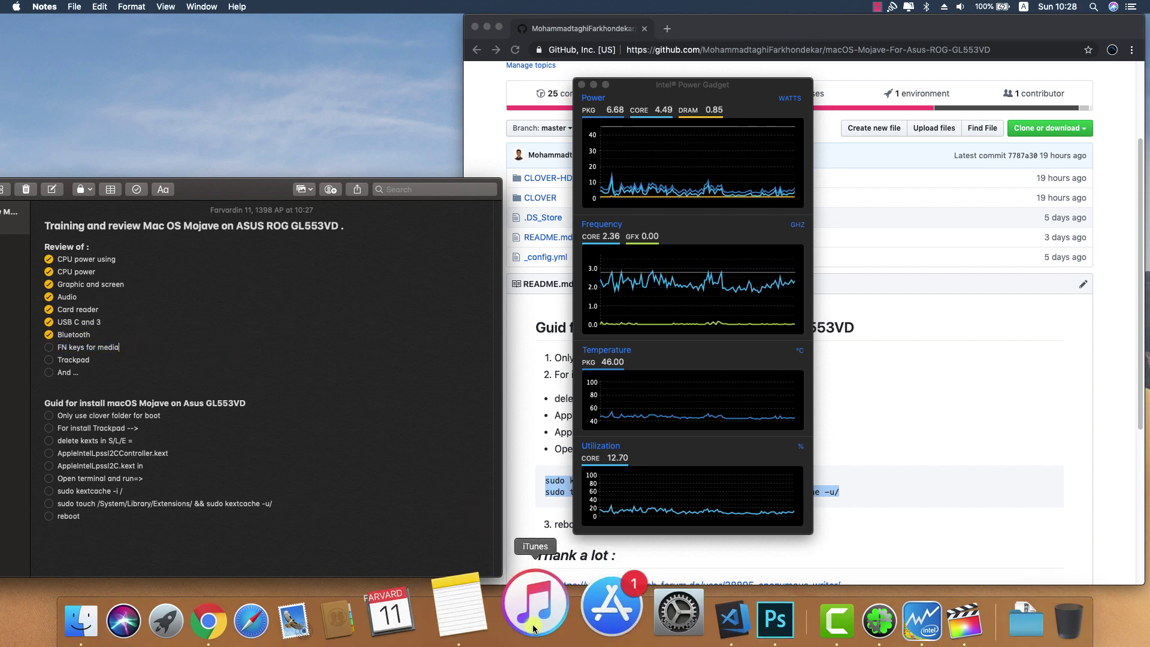
Play Wind.mp3 in iTunes, test the Fn volume keys, then tick 'FN keys for media'.
{"action": "left_click", "coordinate": [698, 329]}
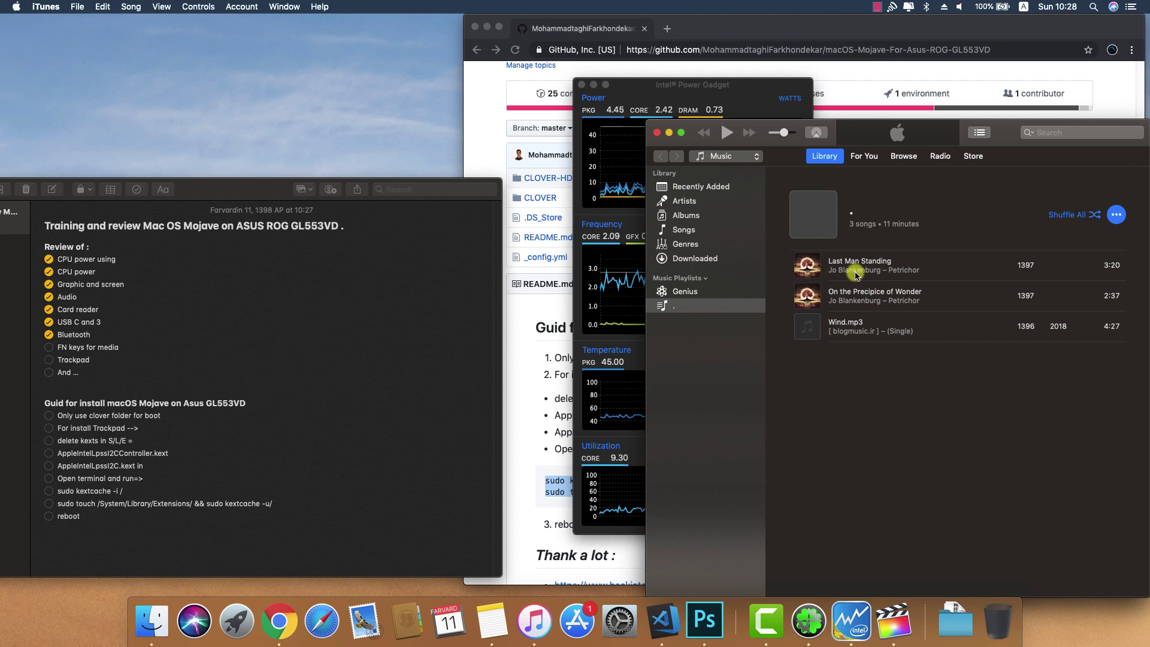
{"action": "left_click", "coordinate": [798, 327]}
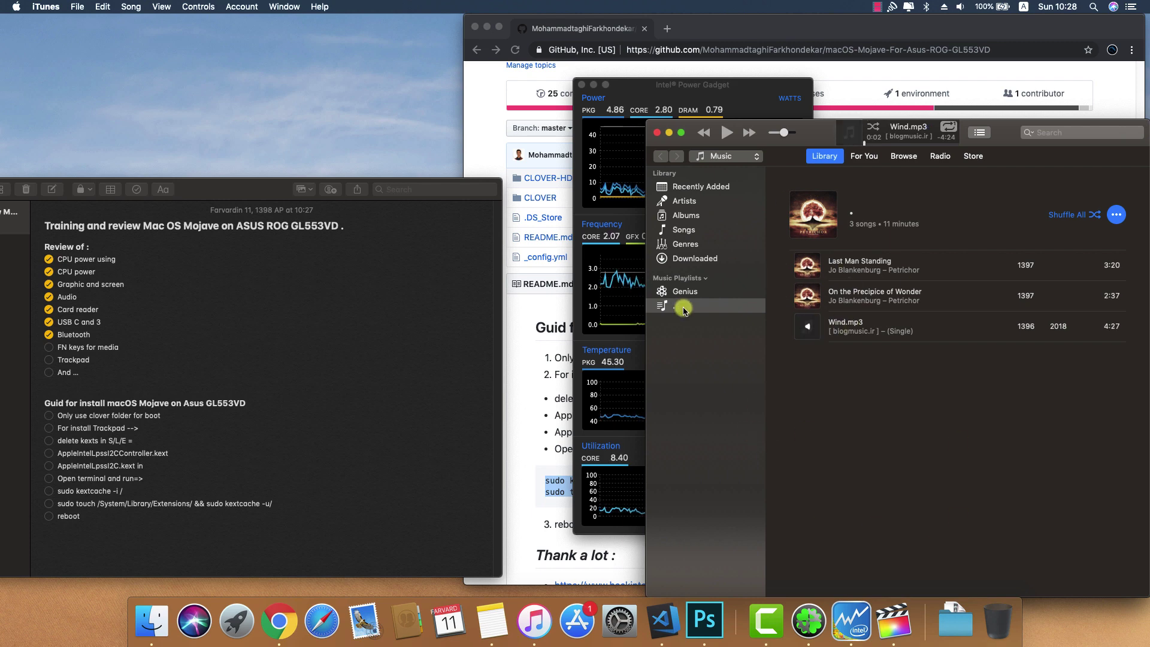
{"action": "key", "text": "XF86AudioLowerVolume"}
{"action": "key", "text": "XF86AudioRaiseVolume"}
{"action": "key", "text": "XF86AudioRaiseVolume"}
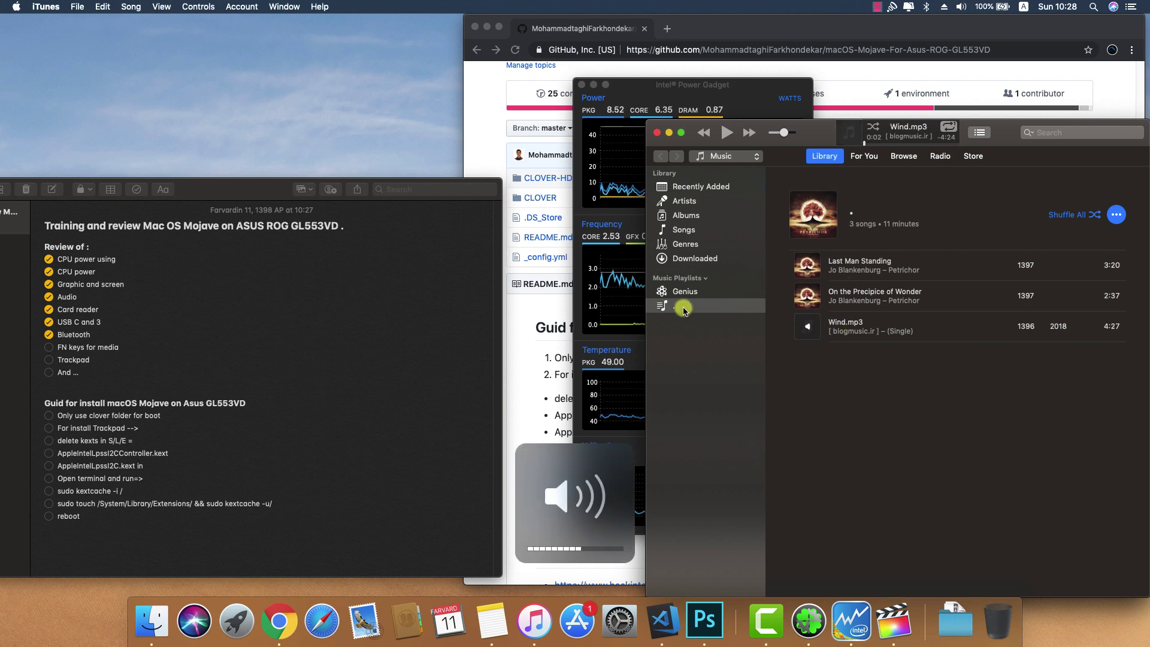
{"action": "key", "text": "XF86AudioLowerVolume"}
{"action": "key", "text": "XF86AudioLowerVolume"}
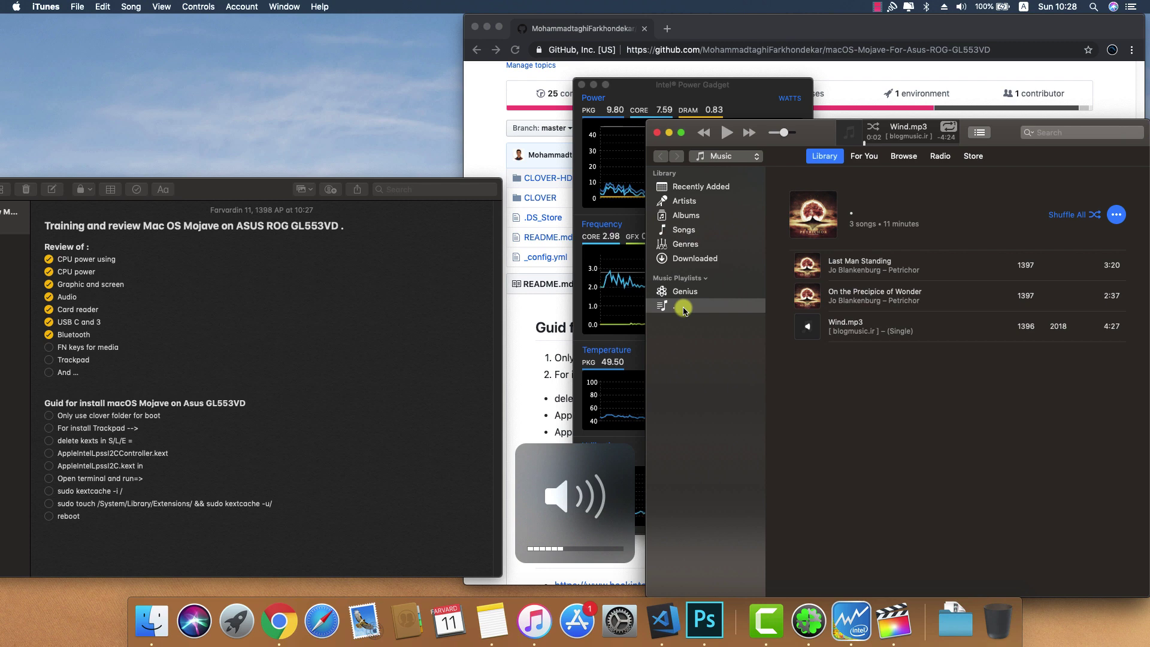
{"action": "key", "text": "XF86AudioRaiseVolume"}
{"action": "key", "text": "XF86AudioRaiseVolume"}
{"action": "key", "text": "XF86AudioRaiseVolume"}
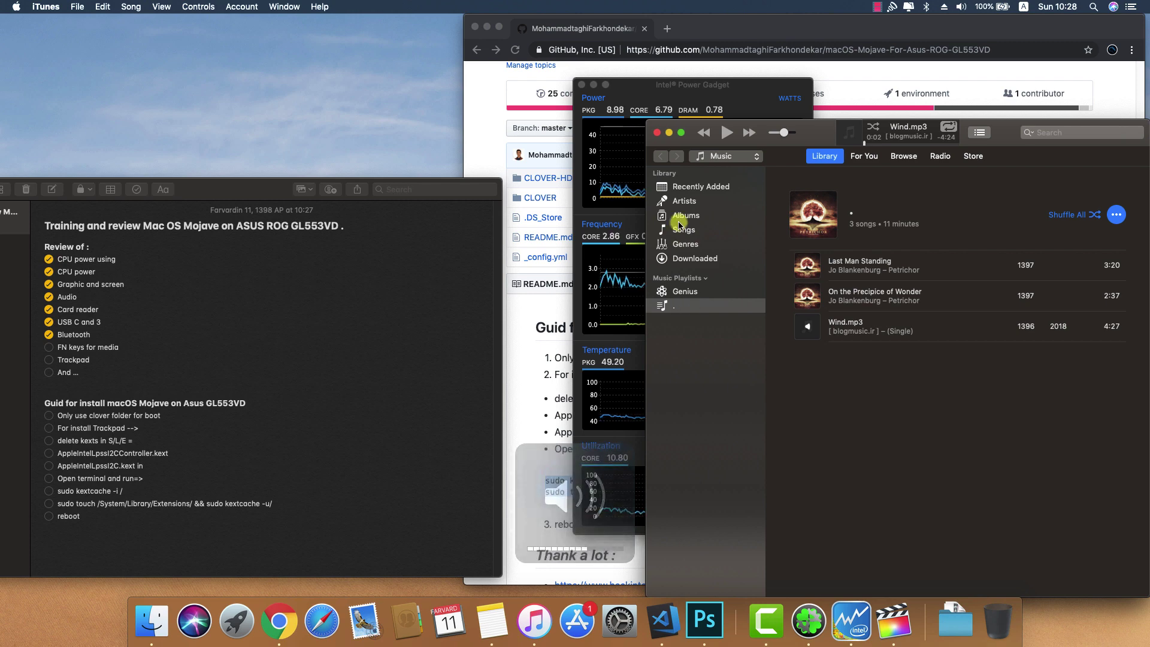
{"action": "left_click", "coordinate": [655, 133]}
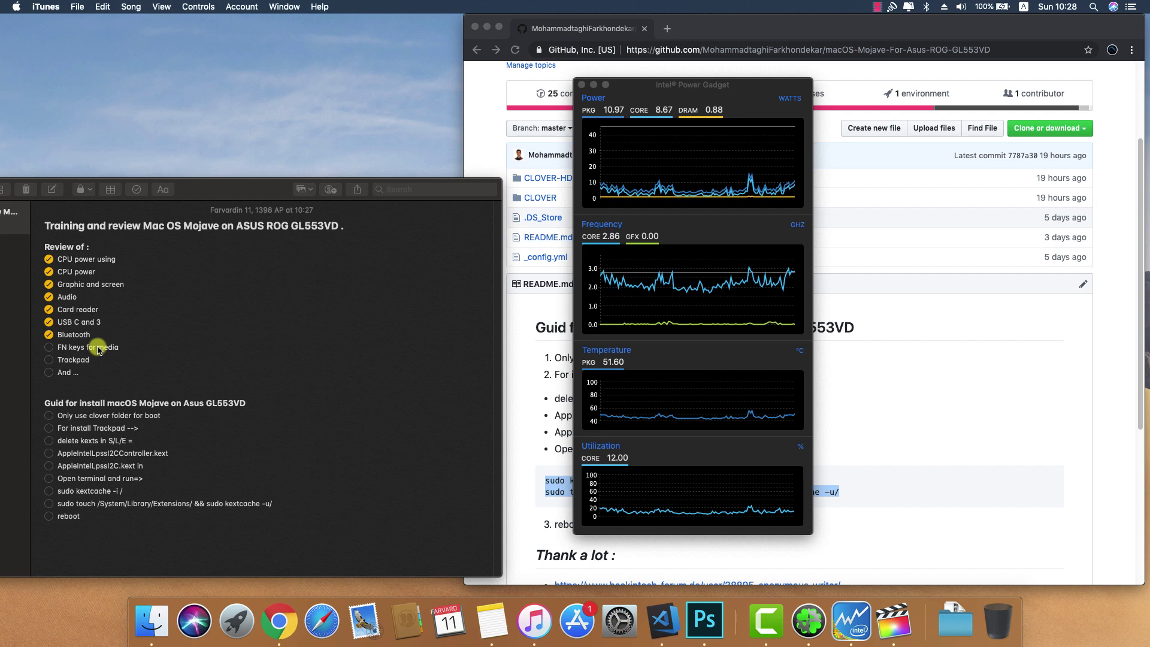
{"action": "left_click", "coordinate": [48, 348]}
Open the Trackpad preferences and view the More Gestures options.
{"action": "left_click", "coordinate": [618, 619]}
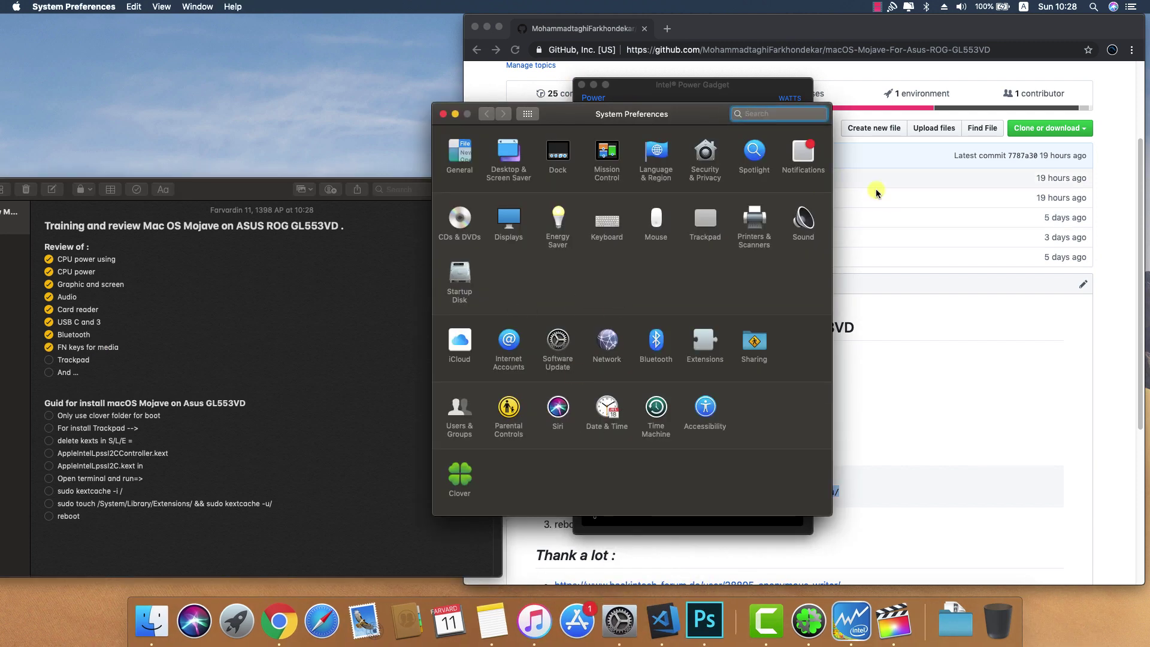
{"action": "left_click", "coordinate": [706, 221]}
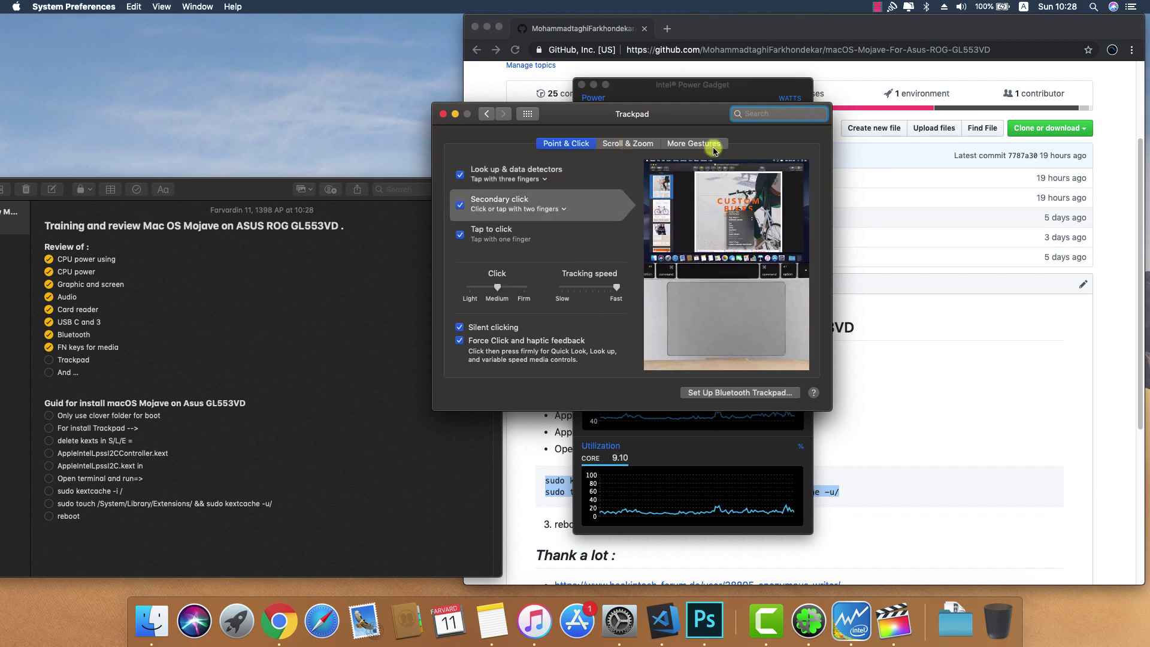
{"action": "left_click", "coordinate": [715, 147]}
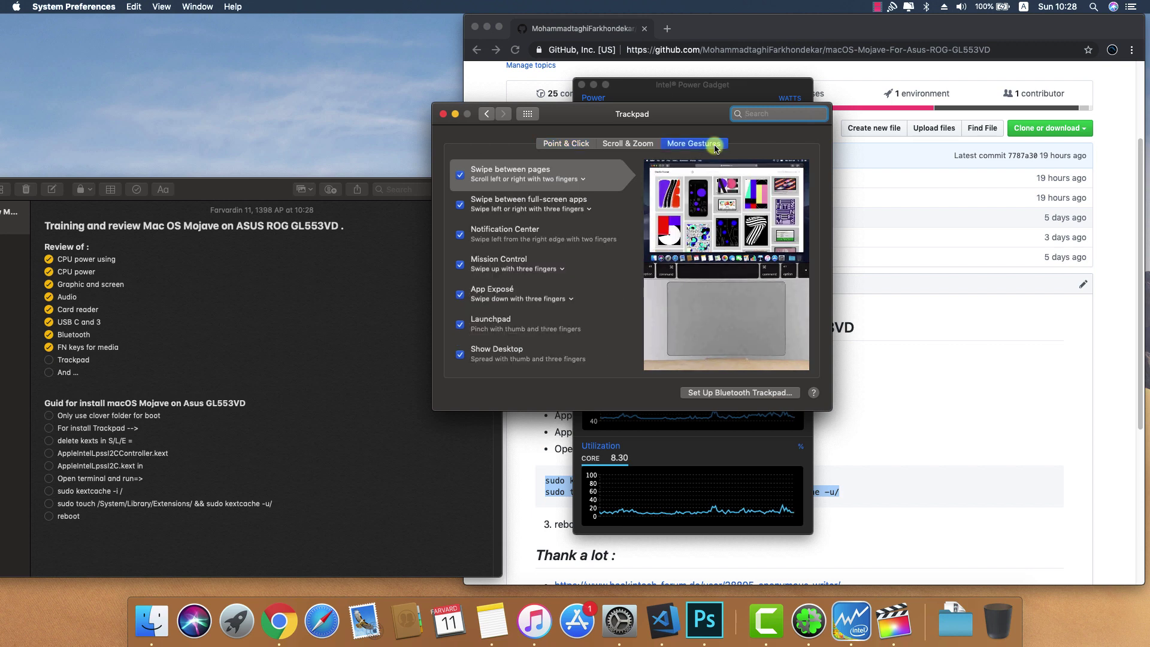
{"action": "mouse_move", "coordinate": [531, 242]}
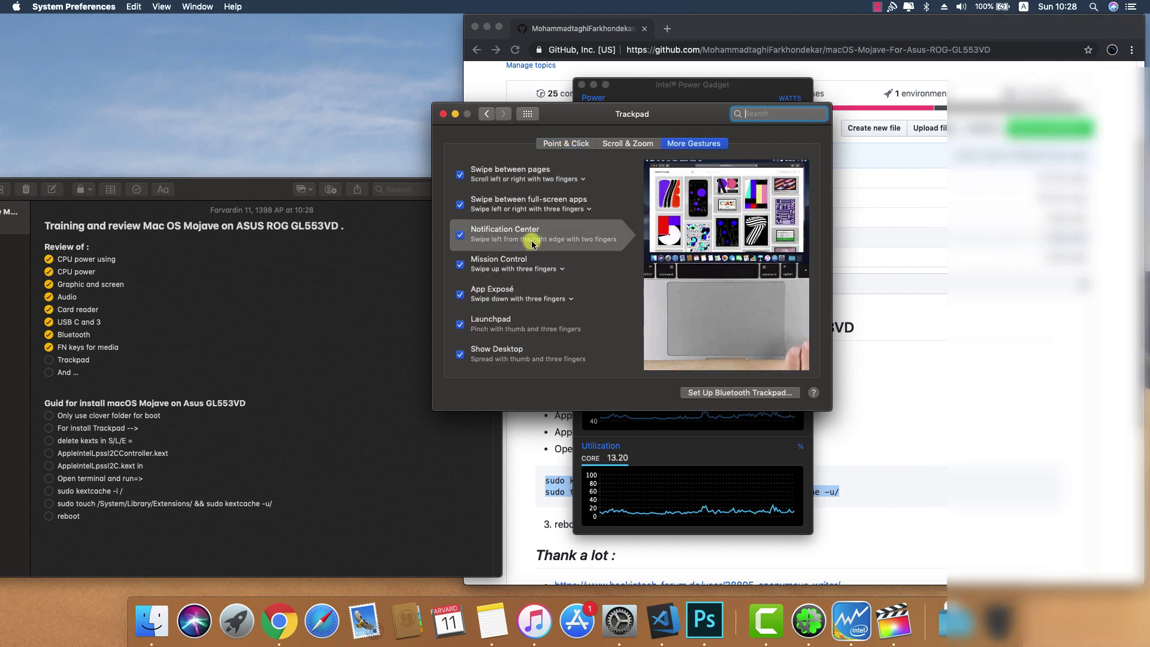
Test Mission Control and desktop switching, check Scroll & Zoom, and return to Chrome's GitHub page.
{"action": "key", "text": "ctrl+Up"}
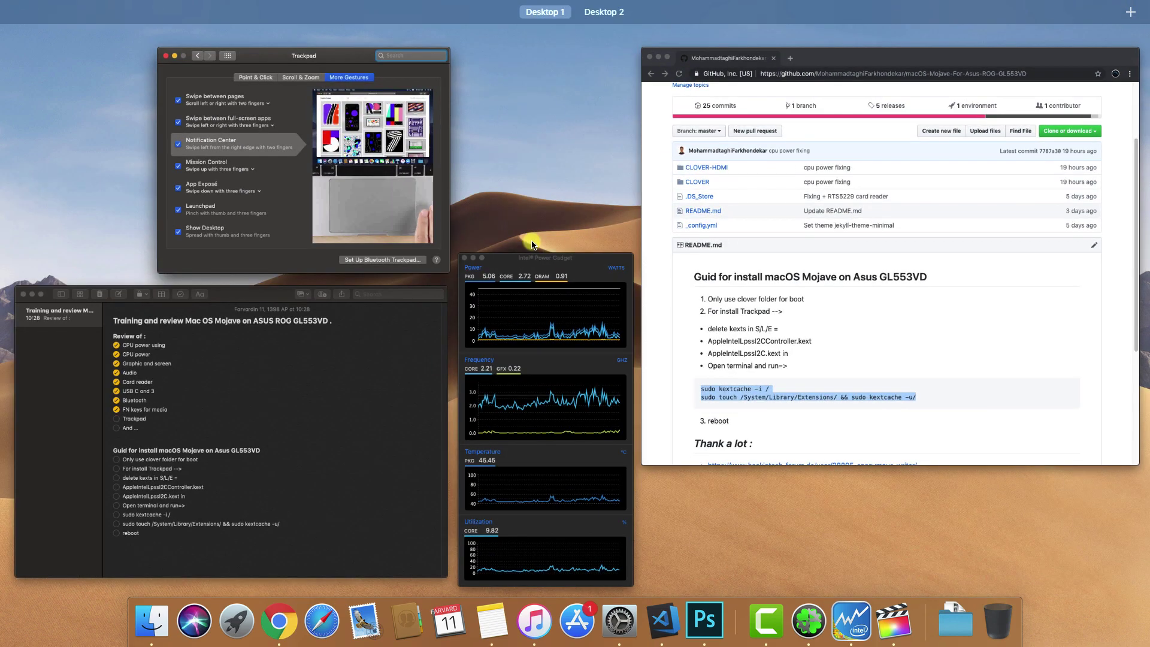
{"action": "key", "text": "ctrl+Up"}
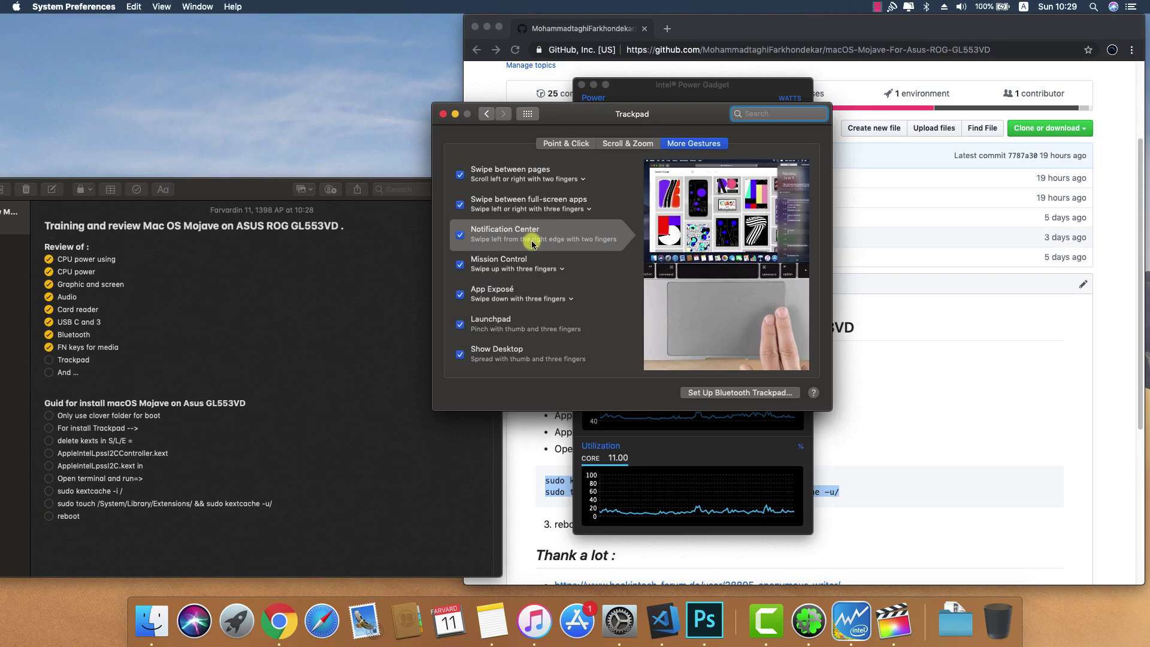
{"action": "key", "text": "ctrl+Right"}
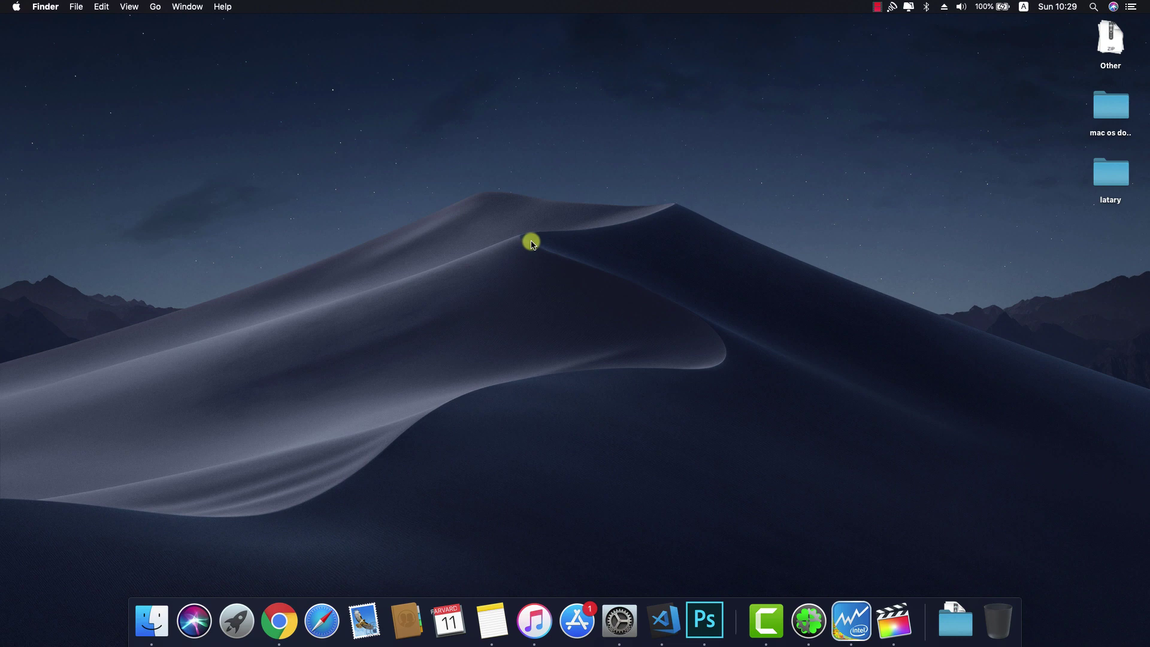
{"action": "key", "text": "ctrl+Left"}
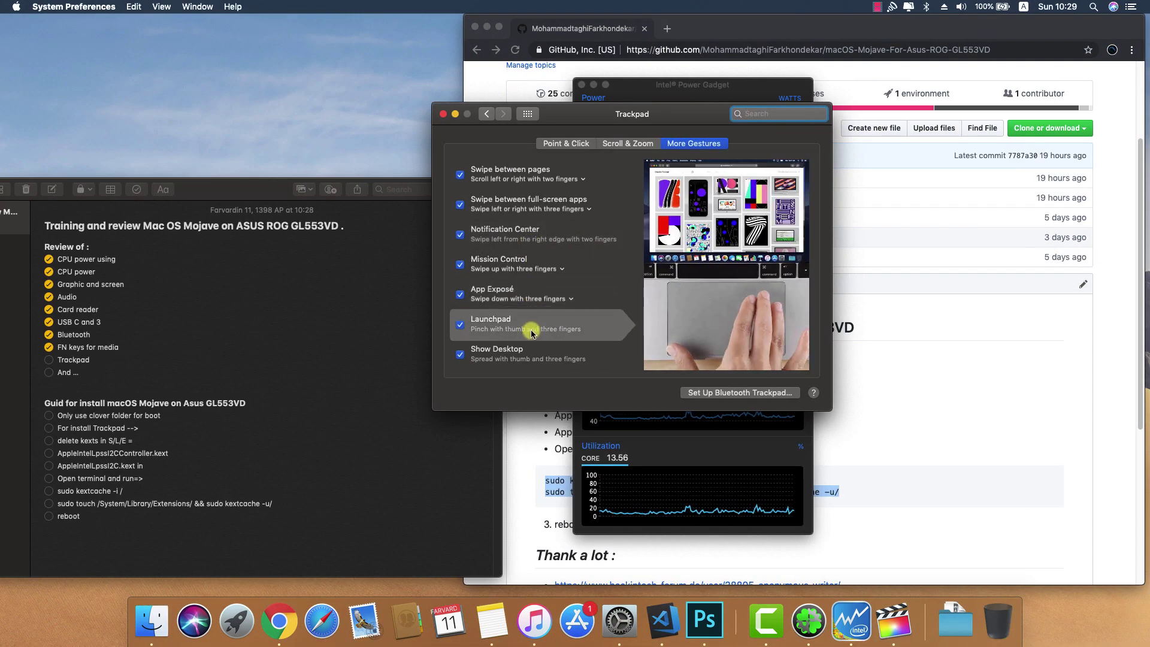
{"action": "left_click", "coordinate": [621, 143]}
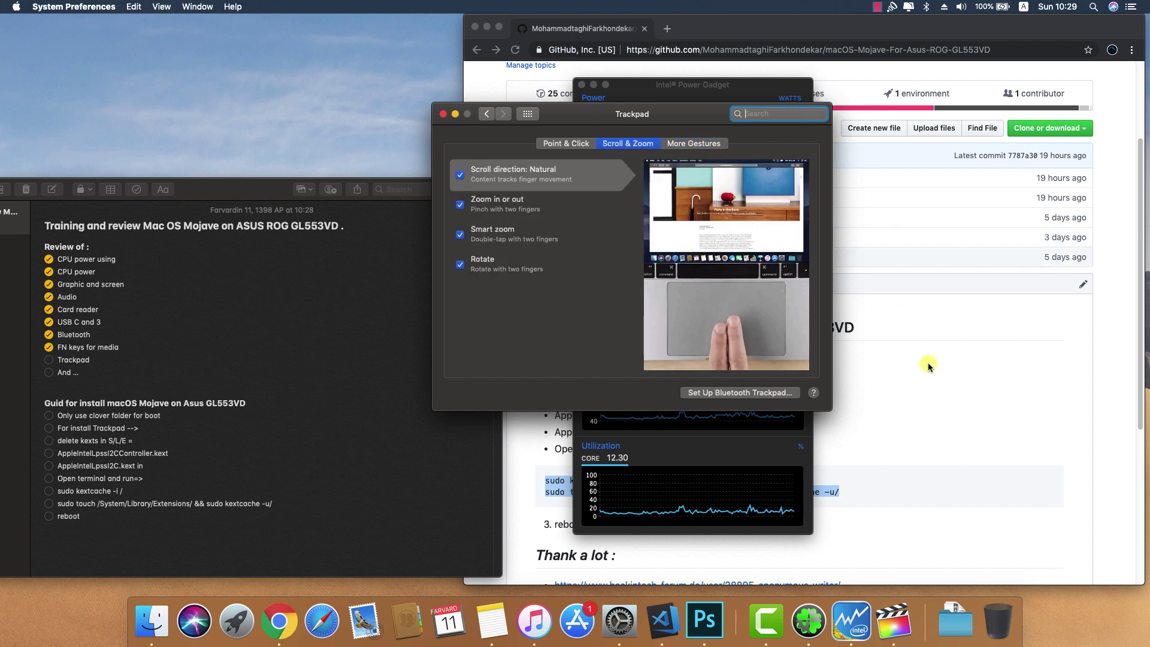
{"action": "left_click", "coordinate": [946, 400]}
Go via the repository owner's profile to the macOS High Sierra repository.
{"action": "scroll", "coordinate": [946, 397], "scroll_direction": "down", "scroll_amount": 3}
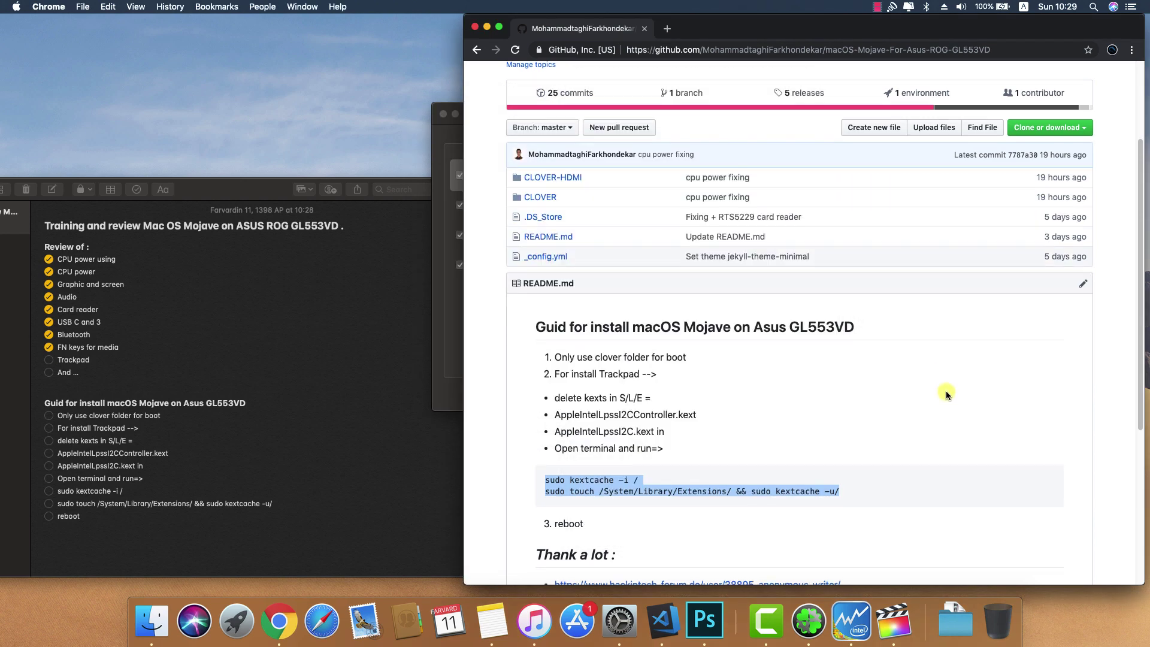
{"action": "scroll", "coordinate": [946, 391], "scroll_direction": "up", "scroll_amount": 3, "text": "ctrl"}
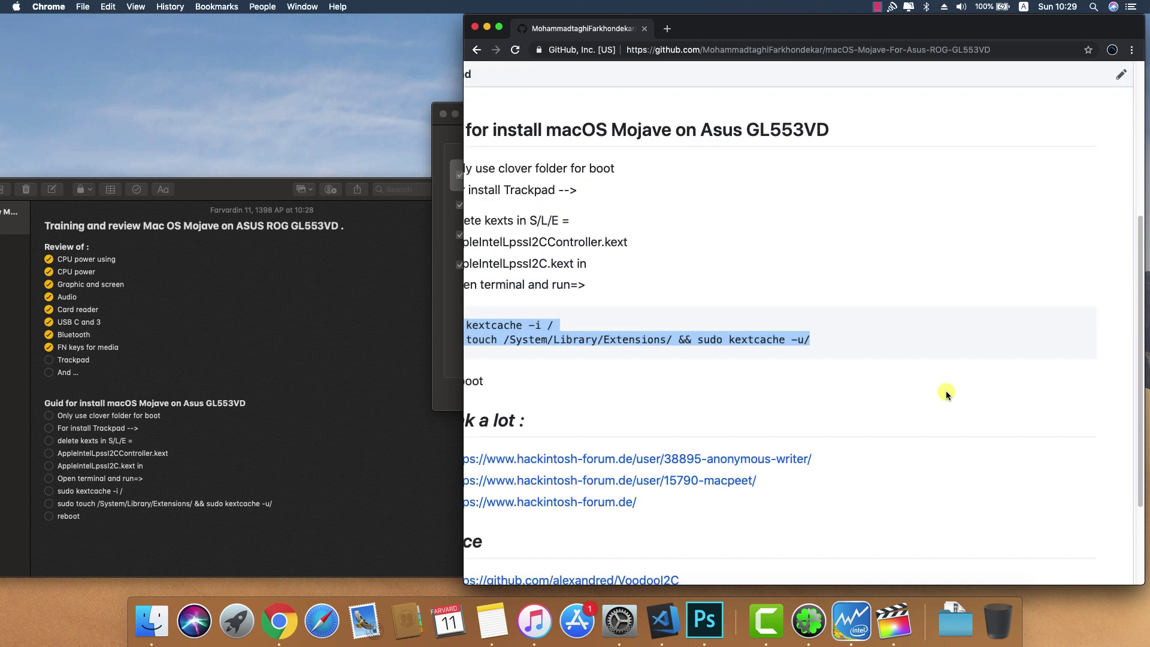
{"action": "scroll", "coordinate": [946, 390], "scroll_direction": "down", "scroll_amount": 3, "text": "ctrl"}
{"action": "scroll", "coordinate": [946, 390], "scroll_direction": "up", "scroll_amount": 4}
{"action": "scroll", "coordinate": [946, 390], "scroll_direction": "down", "scroll_amount": 8}
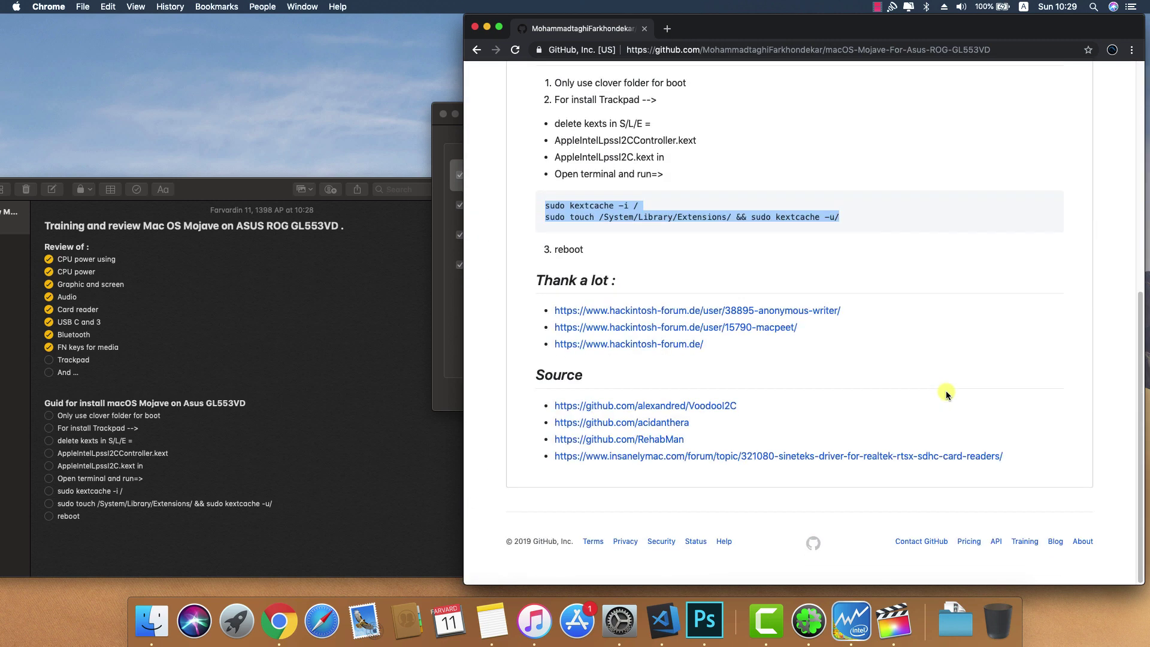
{"action": "scroll", "coordinate": [946, 390], "scroll_direction": "up", "scroll_amount": 8}
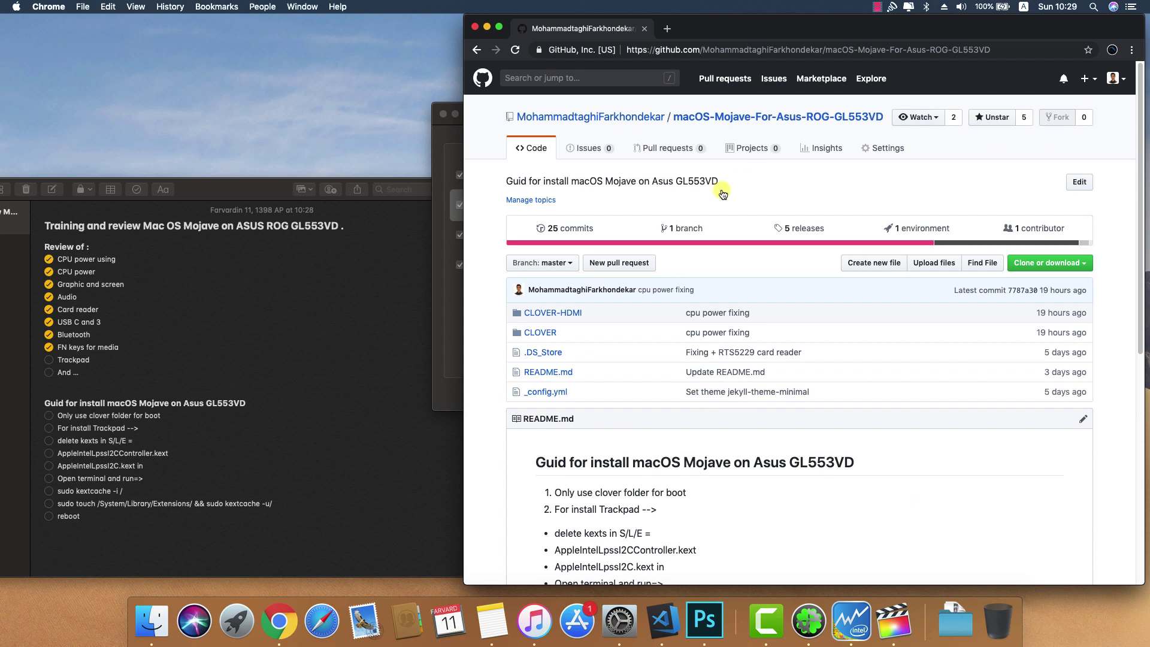
{"action": "left_click", "coordinate": [602, 118]}
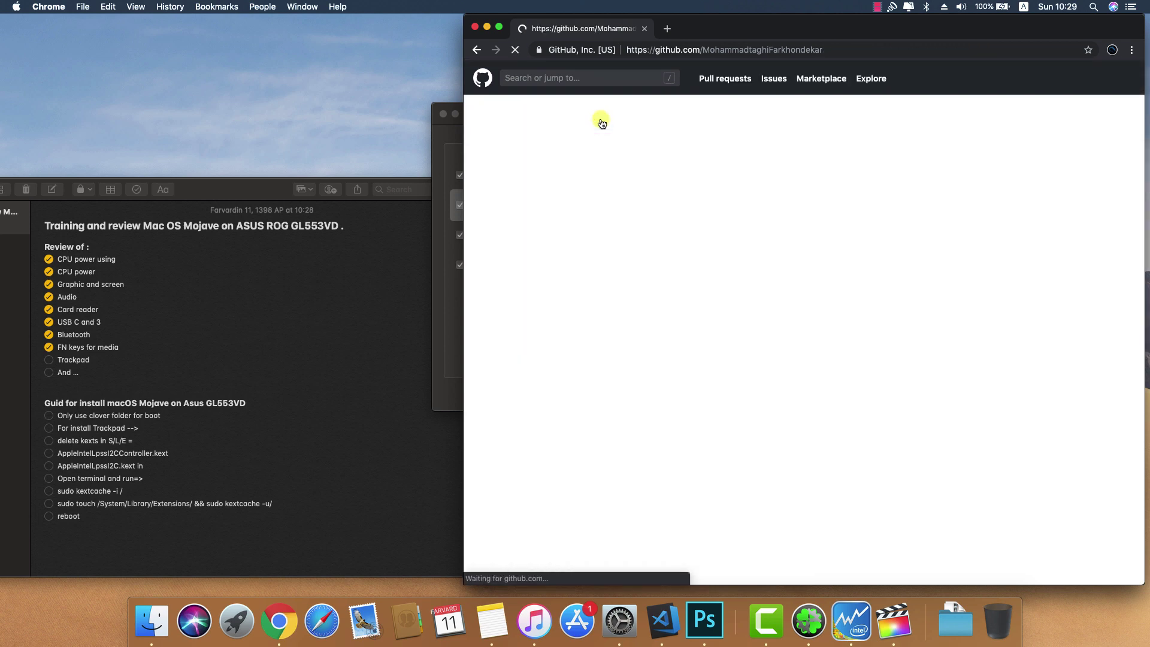
{"action": "scroll", "coordinate": [803, 379], "scroll_direction": "down", "scroll_amount": 3}
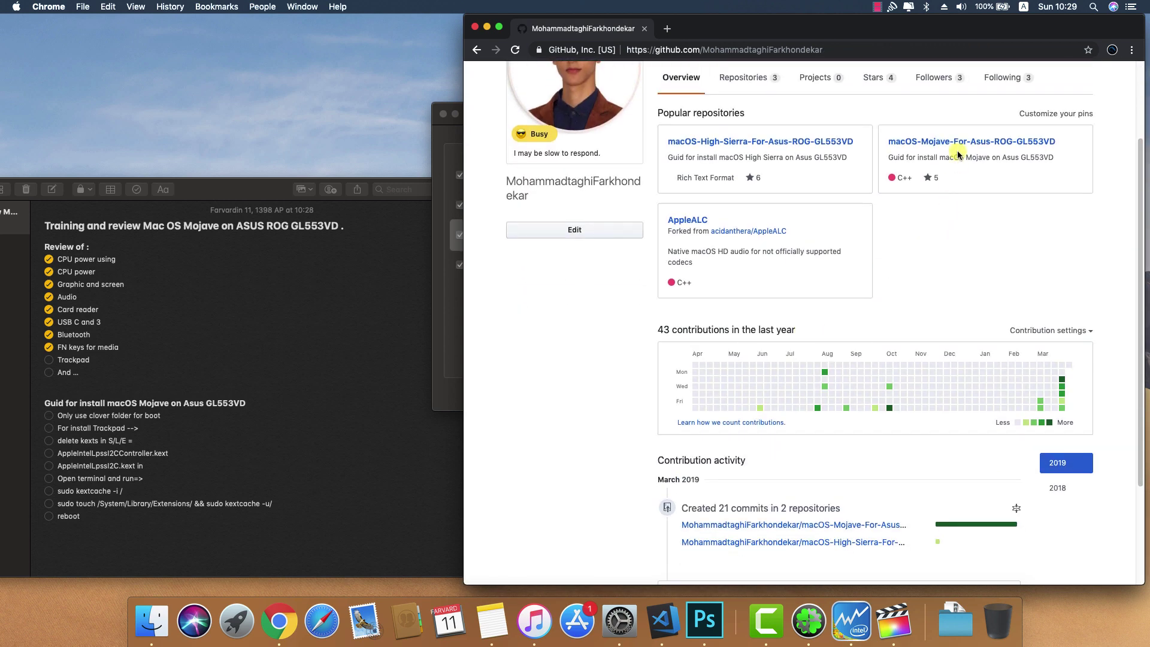
{"action": "left_click", "coordinate": [776, 142]}
Open the README's ROG logo image in a new tab.
{"action": "scroll", "coordinate": [760, 248], "scroll_direction": "down", "scroll_amount": 5}
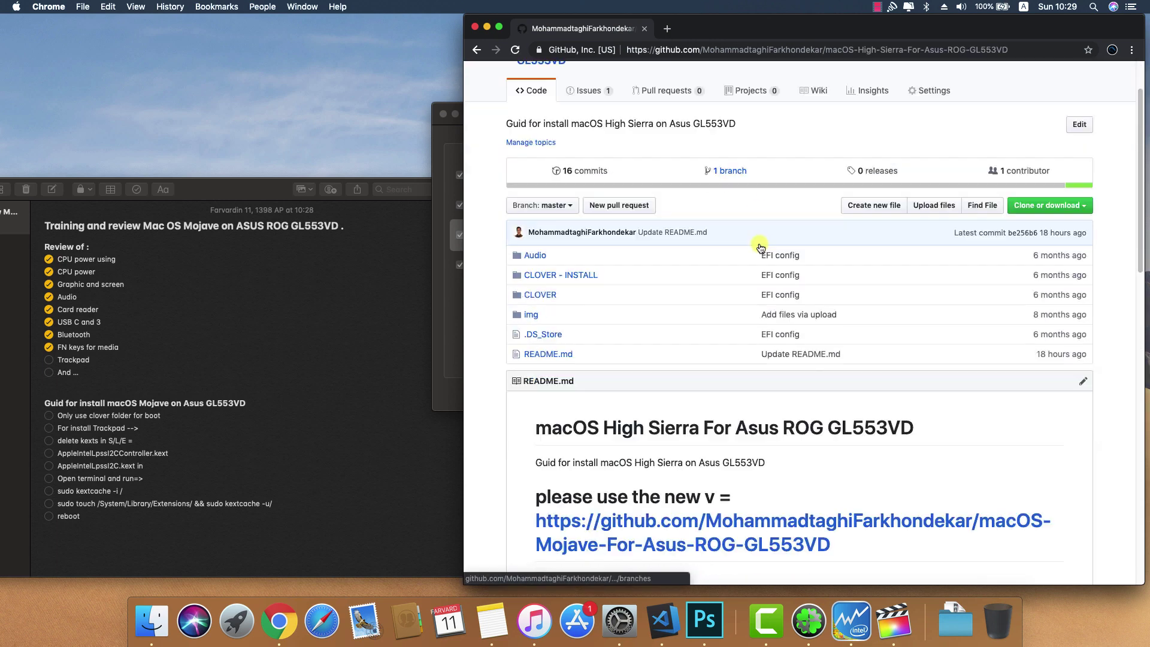
{"action": "scroll", "coordinate": [759, 248], "scroll_direction": "down", "scroll_amount": 3}
{"action": "right_click", "coordinate": [830, 406]}
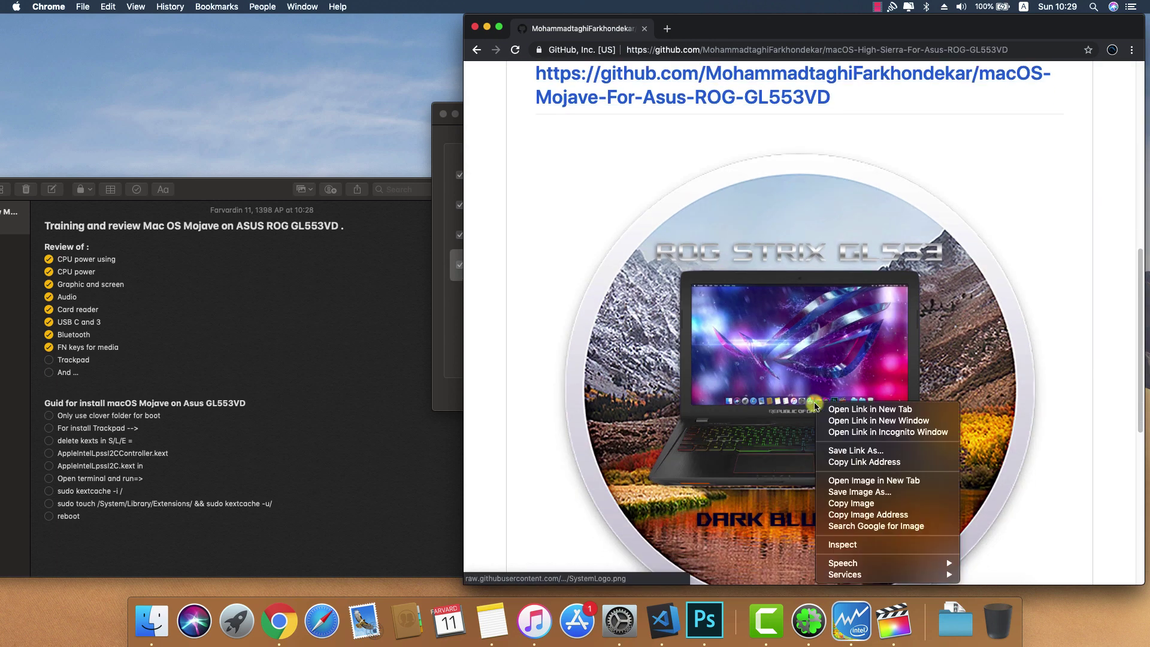
{"action": "left_click", "coordinate": [830, 408]}
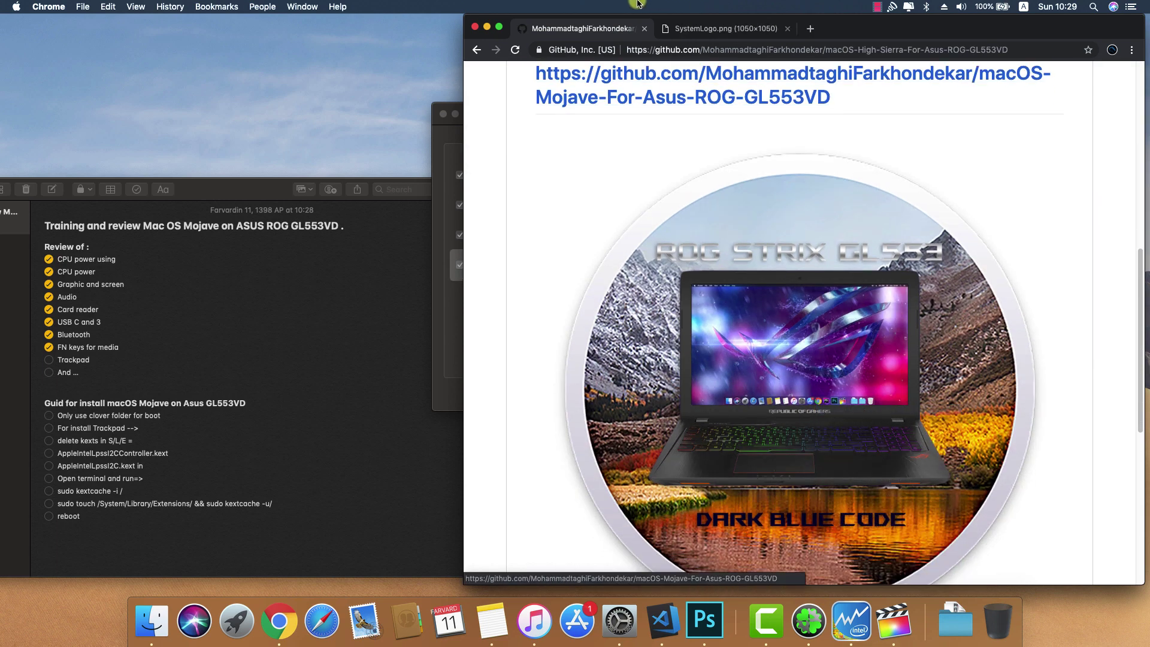
{"action": "left_click", "coordinate": [686, 30]}
Save the logo image as SystemLogo.png to the Desktop.
{"action": "right_click", "coordinate": [819, 256]}
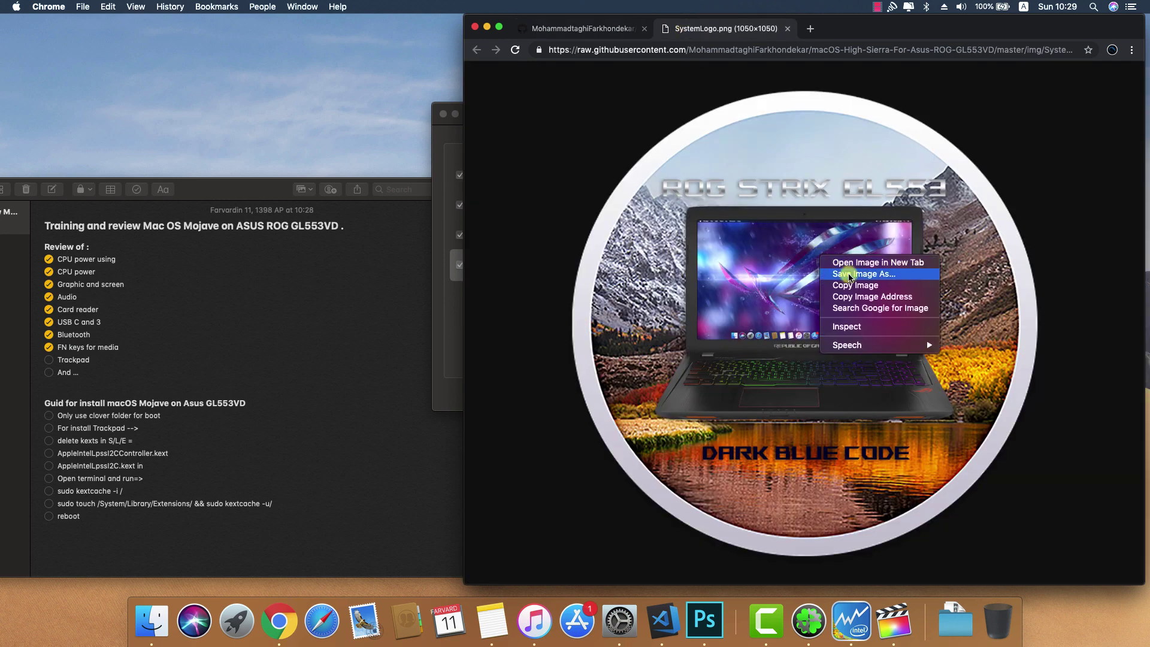
{"action": "left_click", "coordinate": [850, 274]}
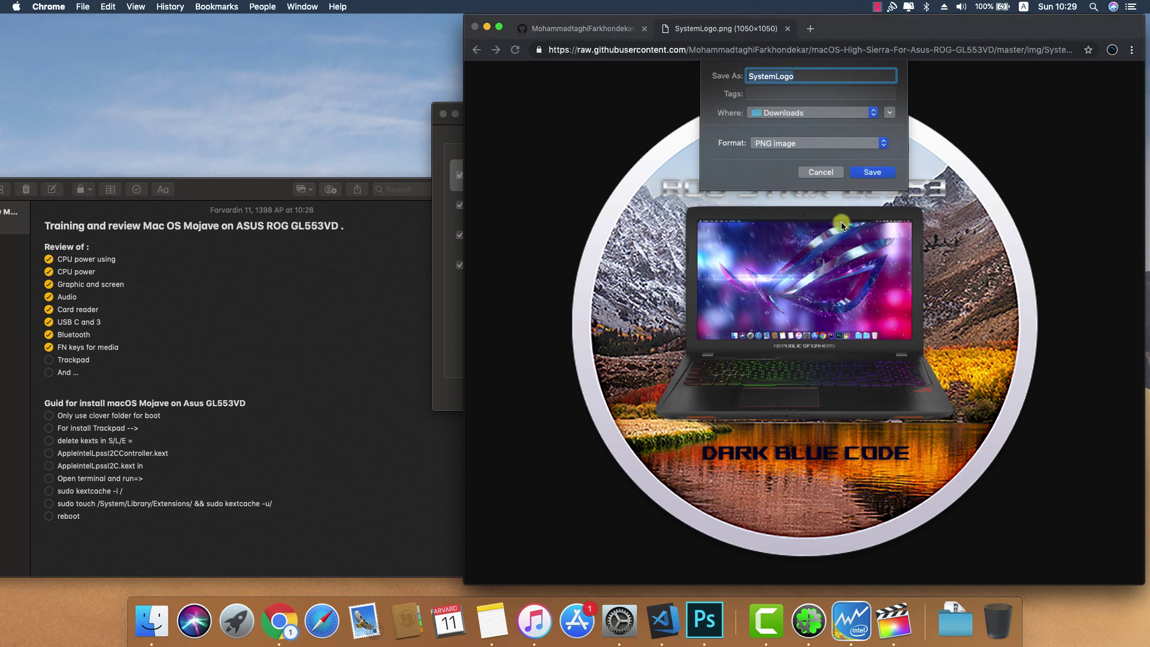
{"action": "left_click", "coordinate": [824, 105]}
{"action": "left_click", "coordinate": [791, 278]}
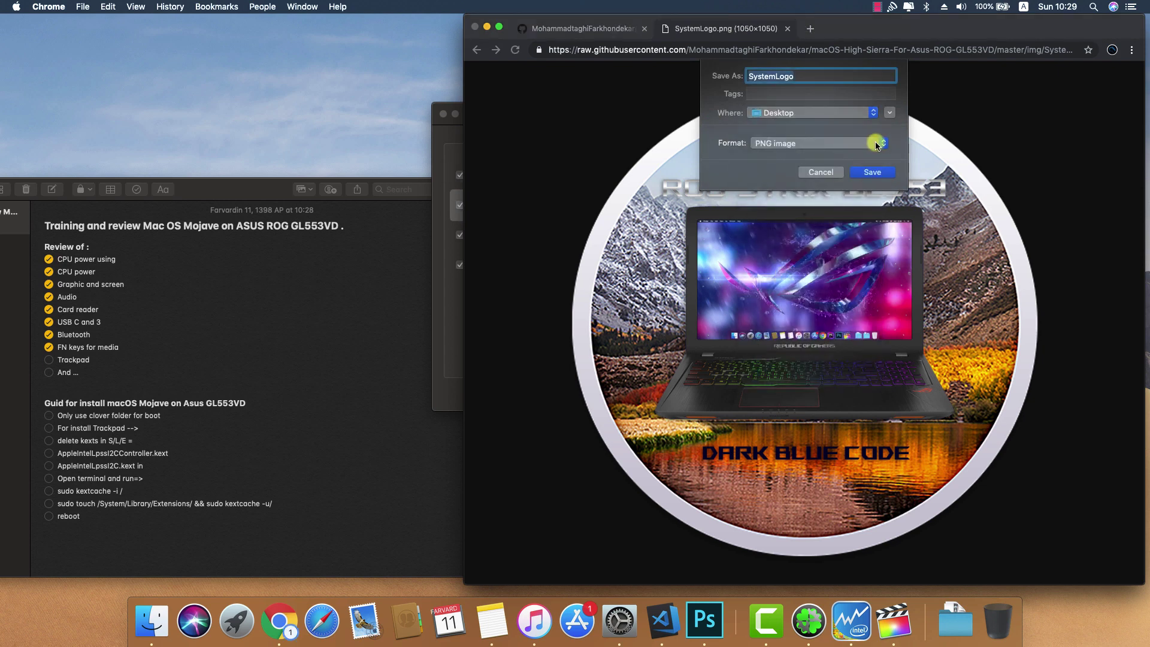
{"action": "left_click", "coordinate": [872, 172]}
{"action": "left_click", "coordinate": [487, 26]}
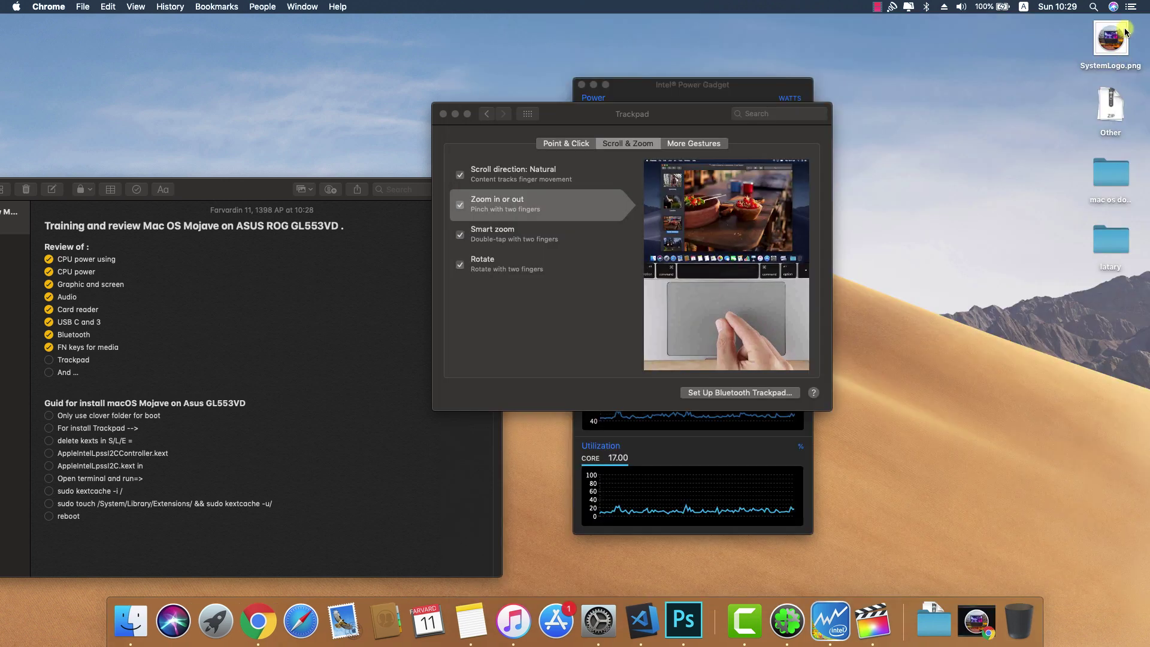
{"action": "left_click", "coordinate": [1114, 39]}
{"action": "double_click", "coordinate": [1116, 40]}
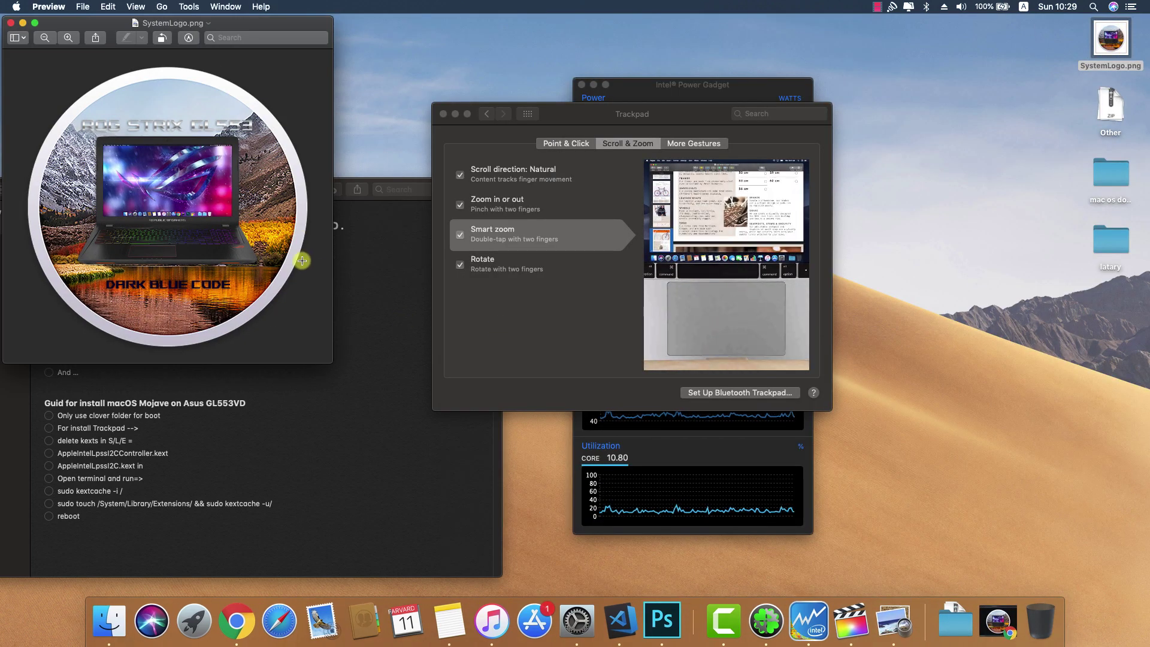
{"action": "key", "text": "super+r"}
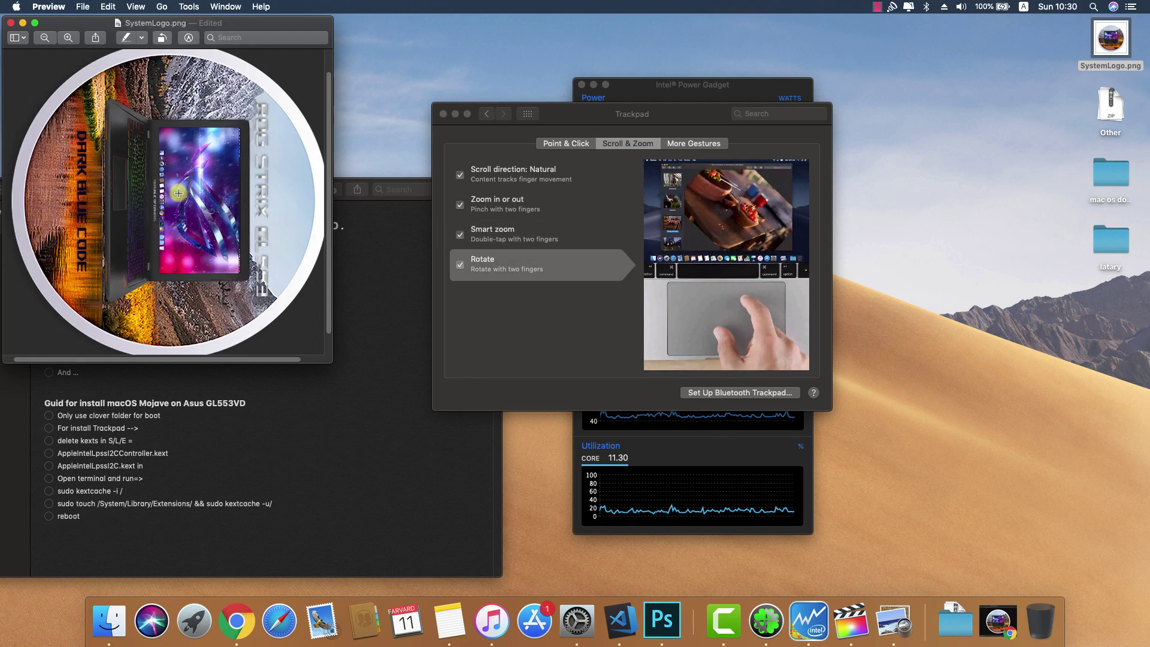
{"action": "key", "text": "super+r"}
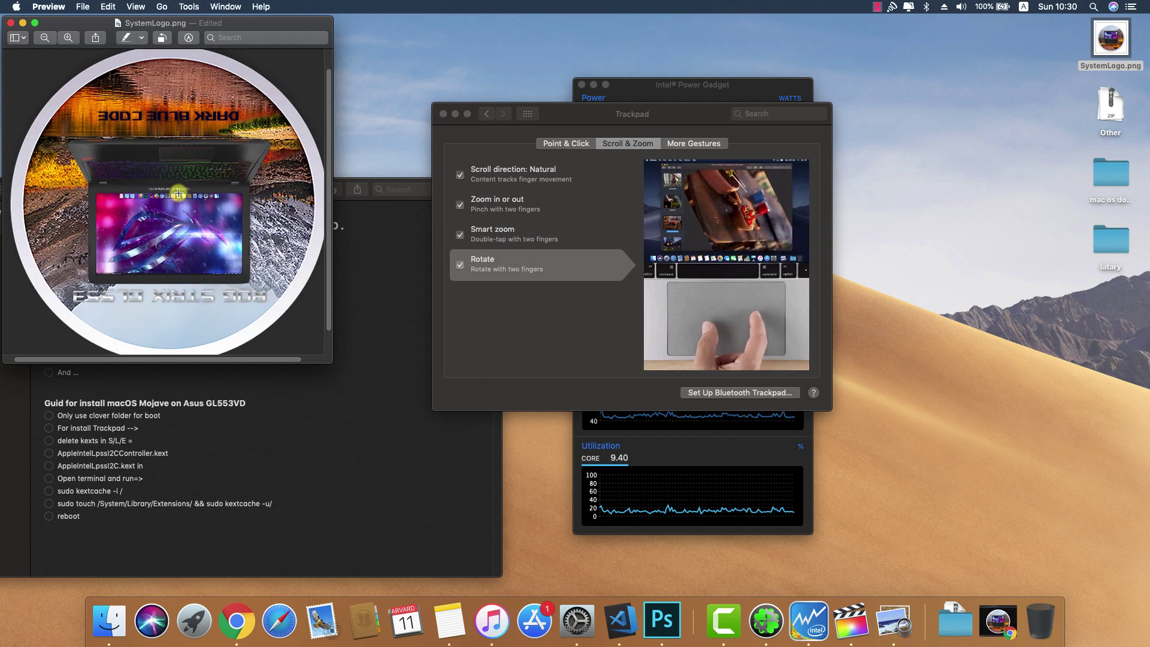
{"action": "key", "text": "super+r"}
{"action": "key", "text": "super+r"}
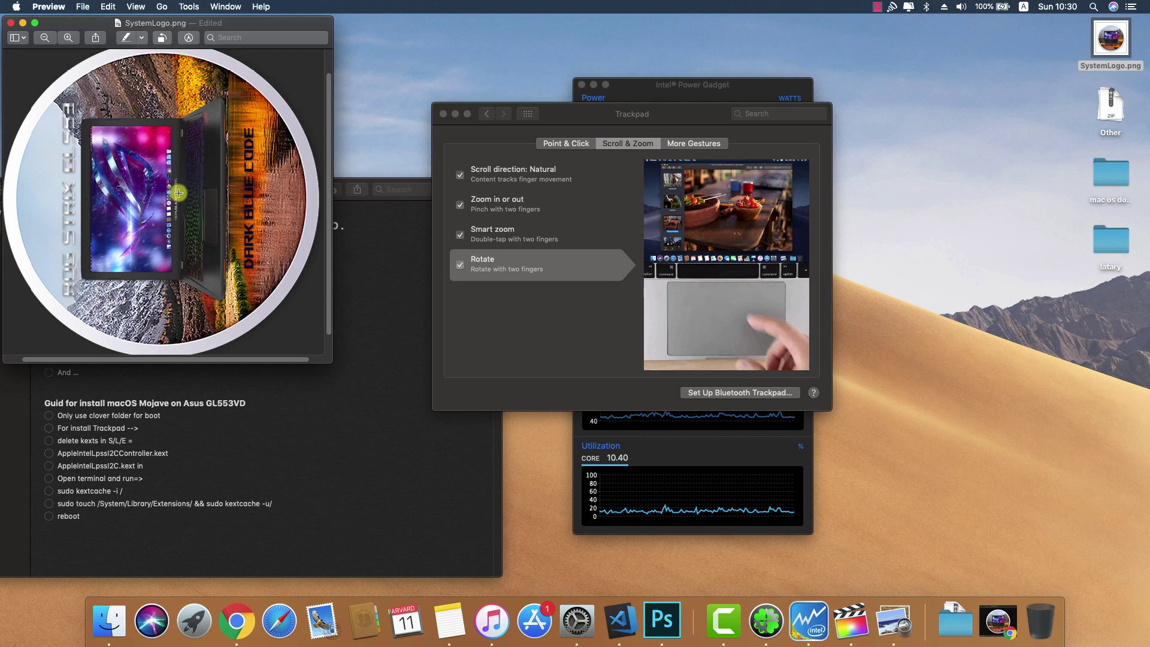
{"action": "key", "text": "super+r"}
{"action": "scroll", "coordinate": [178, 193], "scroll_direction": "up", "scroll_amount": 5}
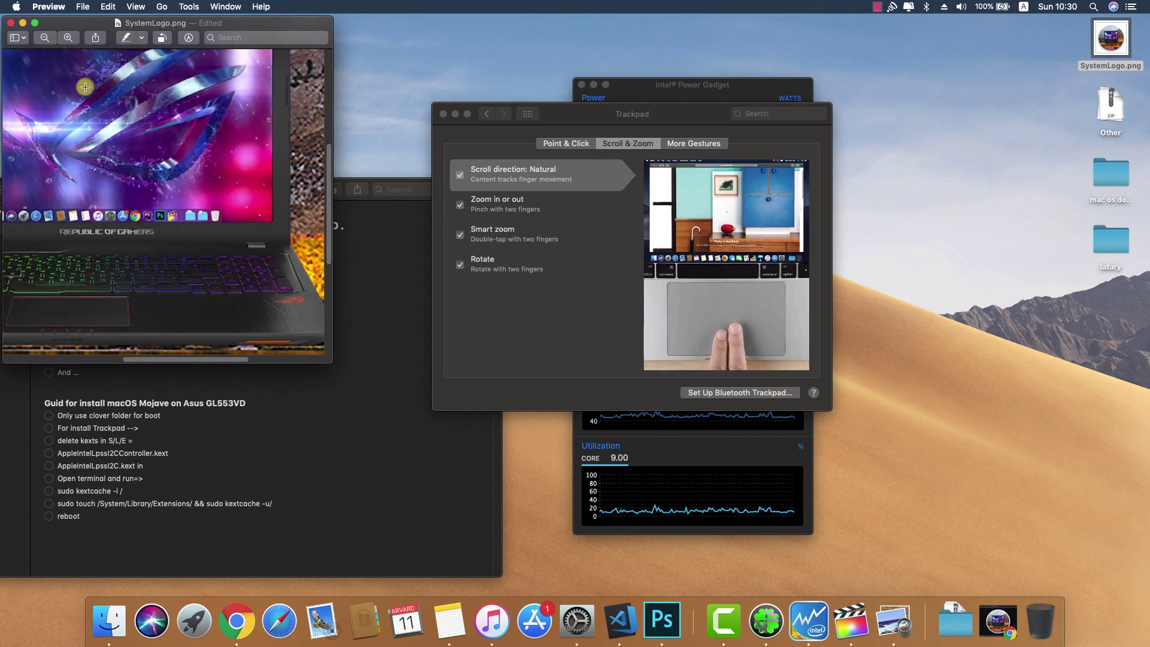
{"action": "left_click", "coordinate": [10, 23]}
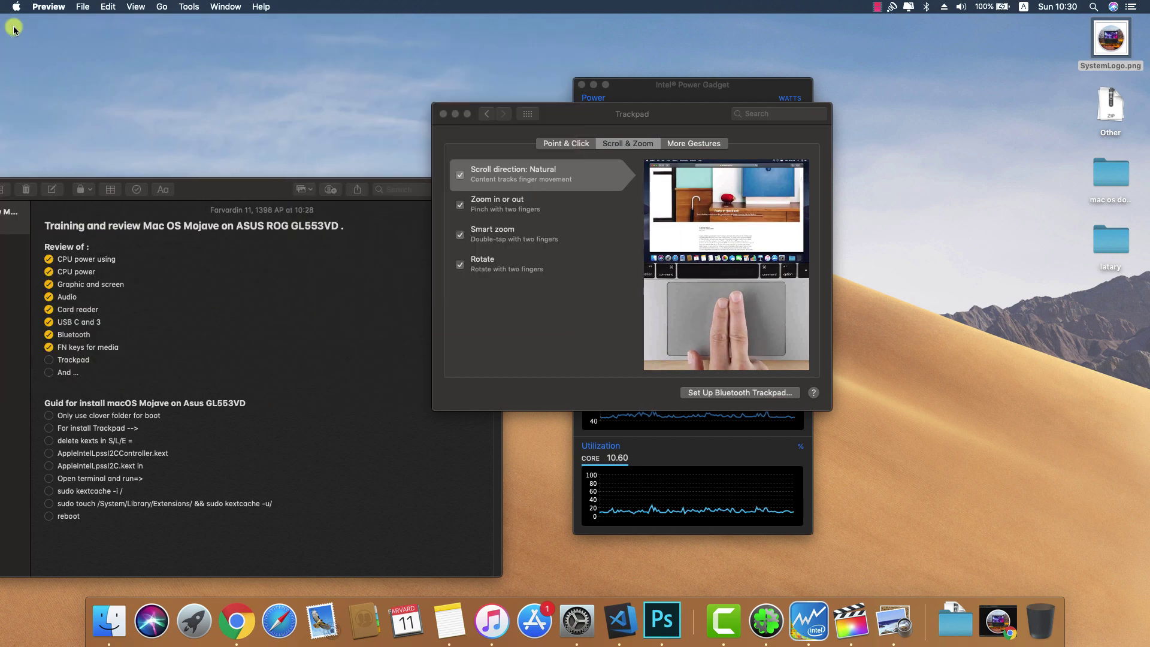
Tick Trackpad in the checklist, then browse the Point & Click, Scroll & Zoom and More Gestures tabs.
{"action": "left_click", "coordinate": [49, 358]}
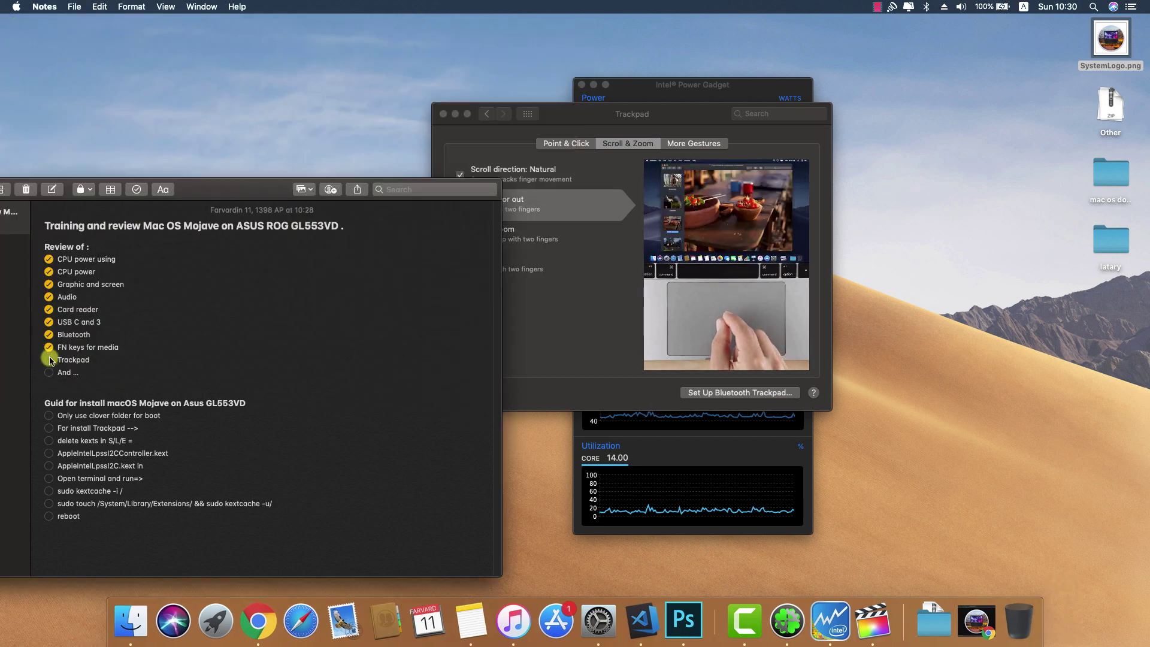
{"action": "left_click", "coordinate": [49, 359]}
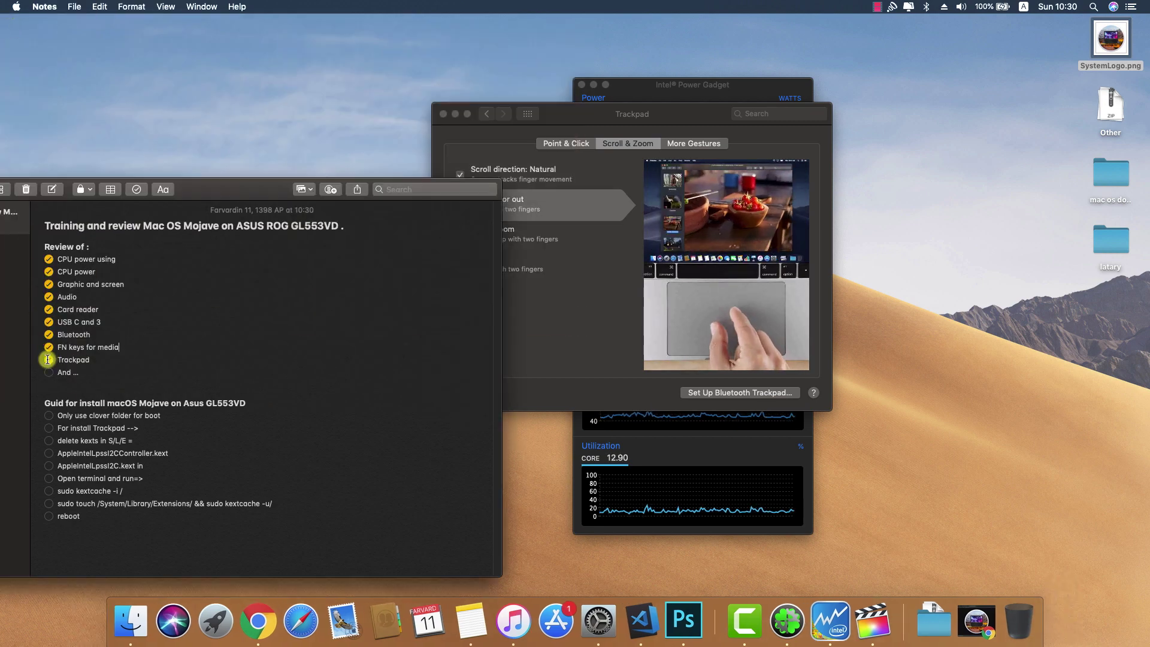
{"action": "left_click", "coordinate": [611, 352]}
{"action": "left_click", "coordinate": [569, 142]}
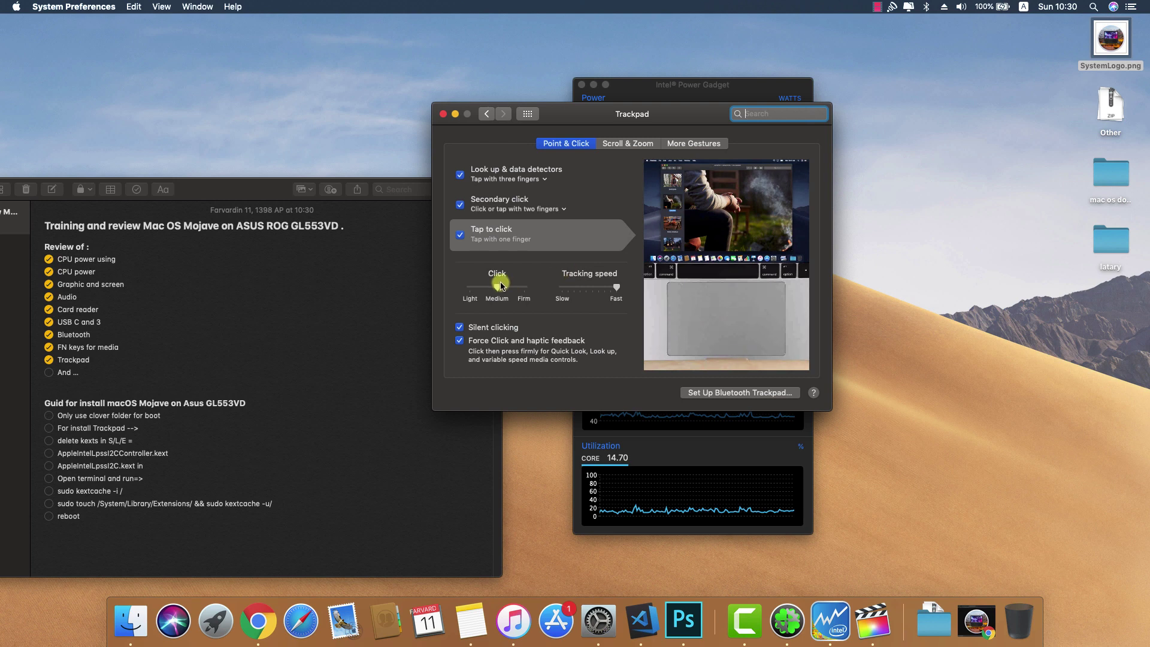
{"action": "left_click", "coordinate": [637, 147]}
{"action": "left_click", "coordinate": [696, 139]}
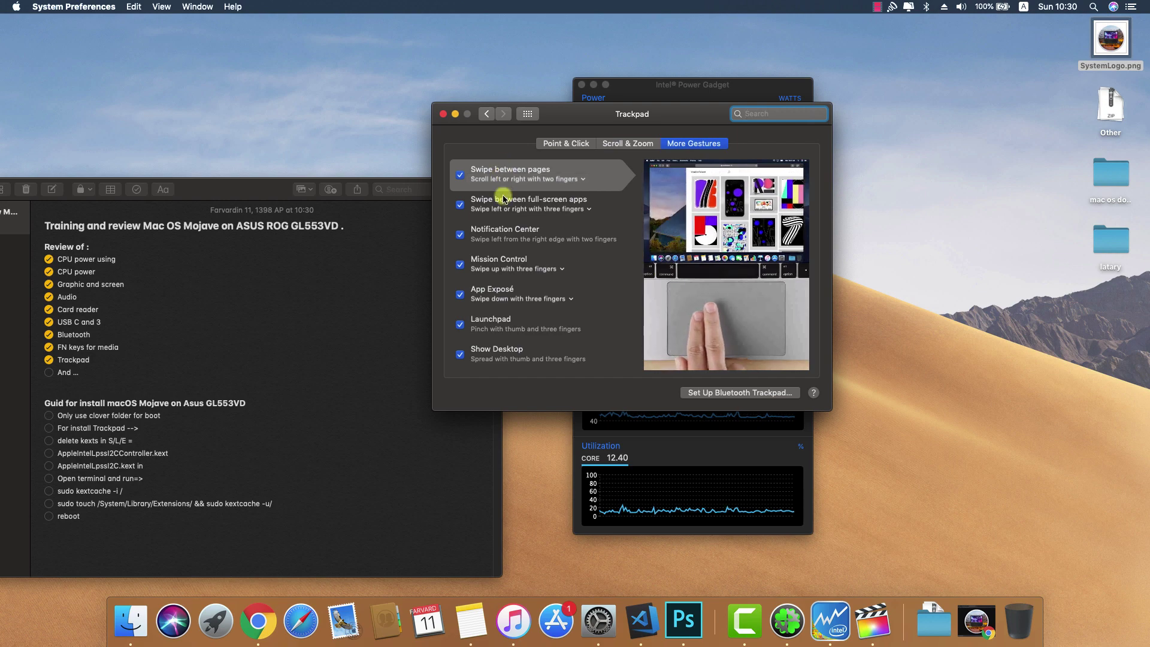
{"action": "left_click", "coordinate": [526, 114]}
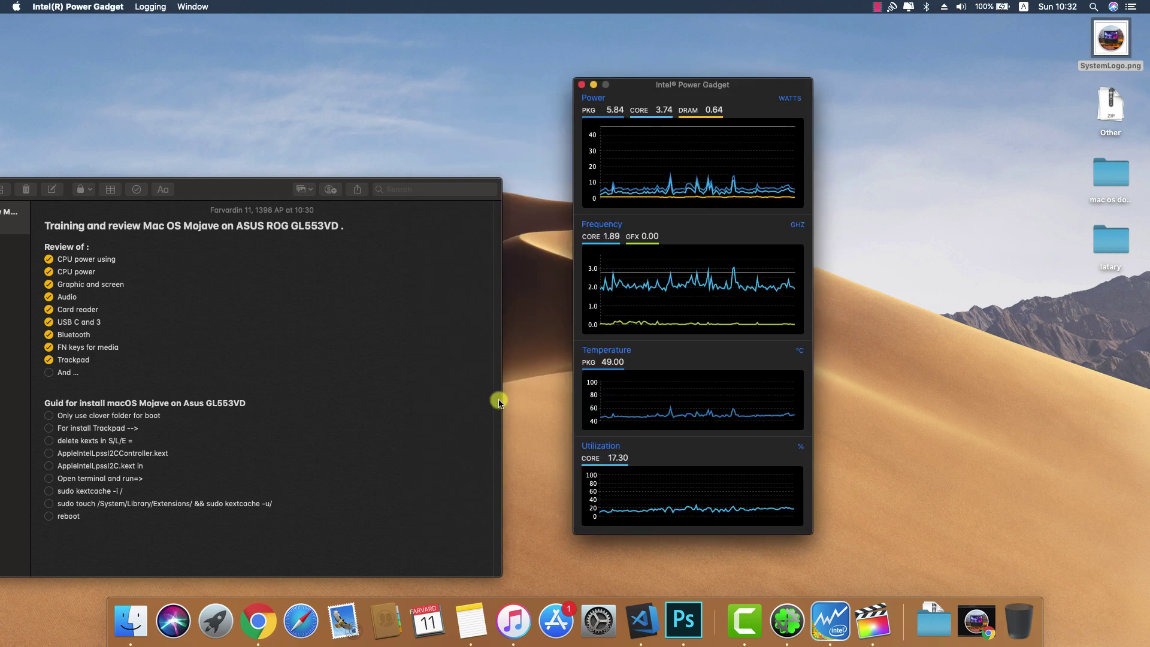